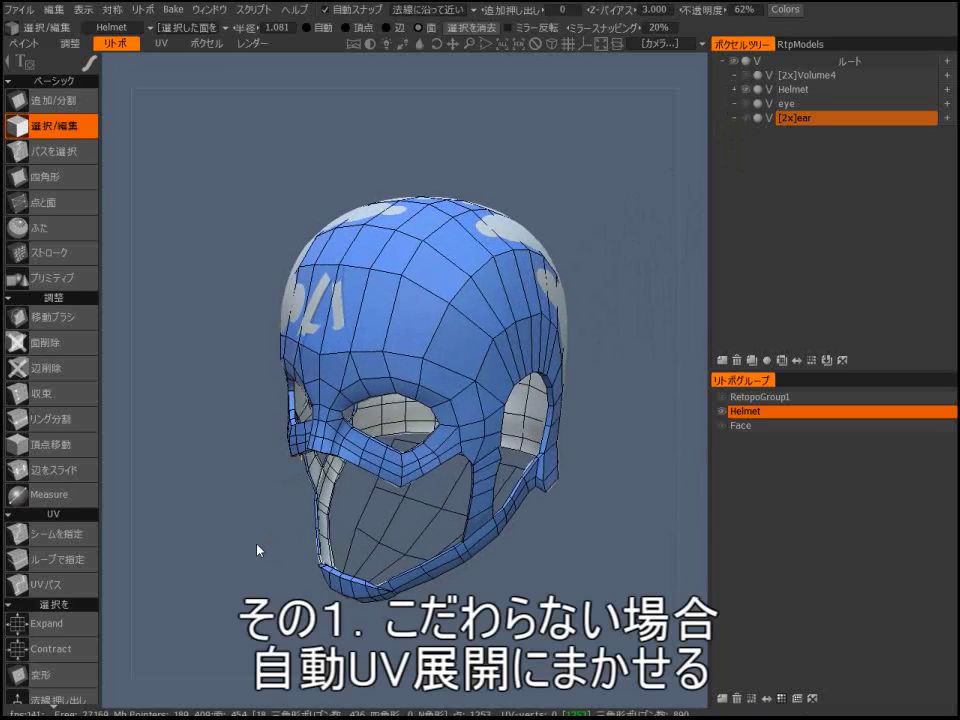
Start a per-pixel-painting bake with normal map for the Helmet retopo mesh, accepting the scan depth and leaving local occlusion baking off.
{"action": "left_click", "coordinate": [179, 11]}
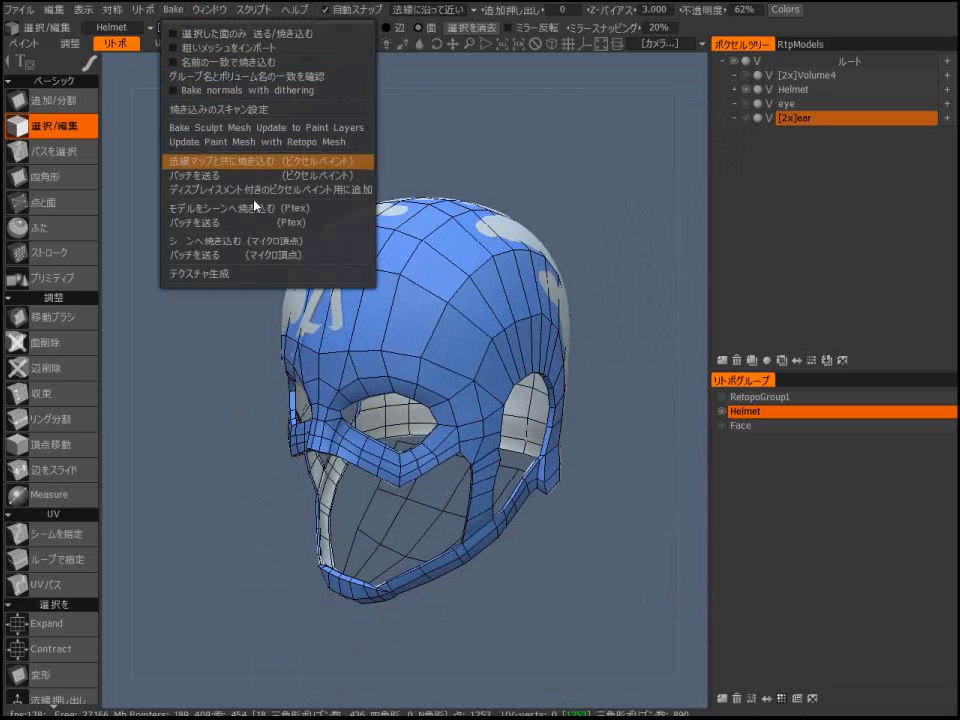
{"action": "left_click", "coordinate": [246, 163]}
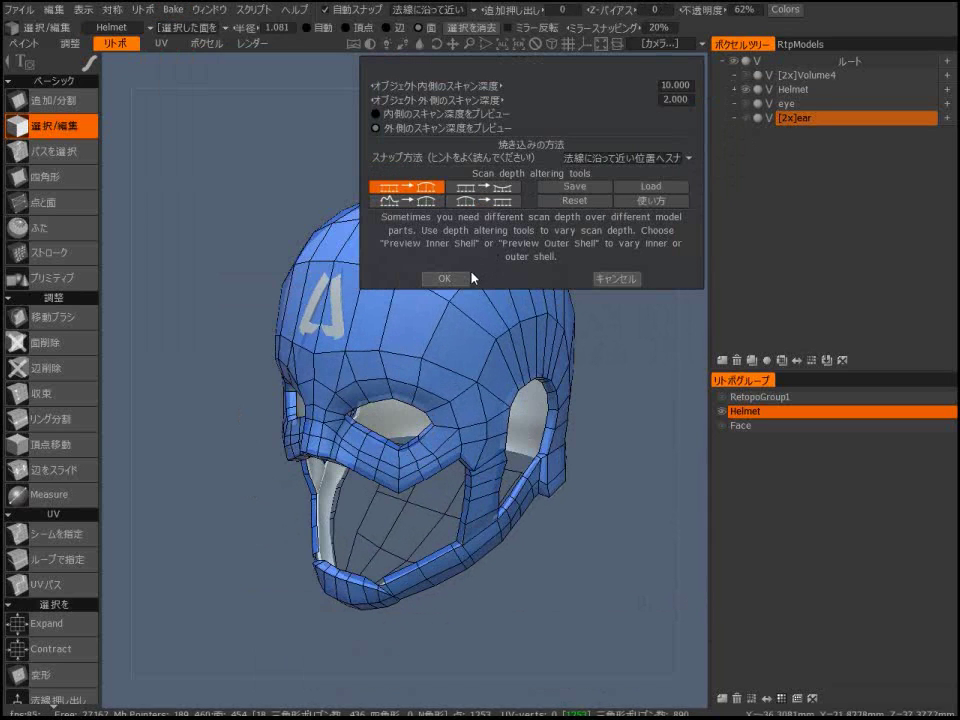
{"action": "left_click_drag", "start_coordinate": [541, 364], "coordinate": [578, 370], "text": "alt"}
{"action": "left_click_drag", "start_coordinate": [507, 100], "coordinate": [535, 100]}
{"action": "left_click", "coordinate": [455, 278]}
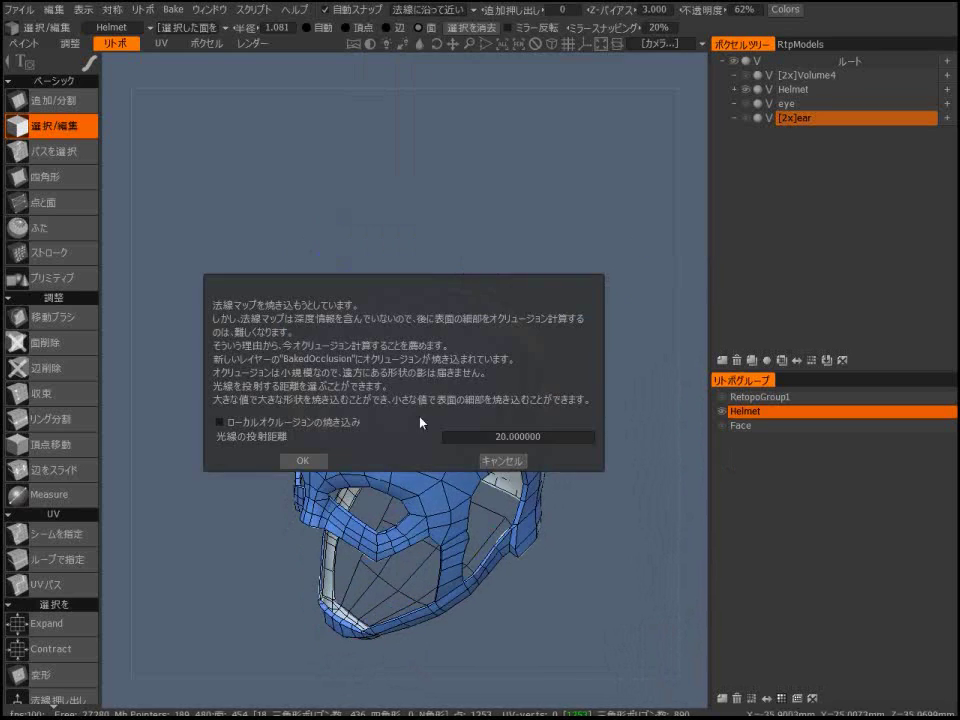
{"action": "left_click", "coordinate": [303, 461]}
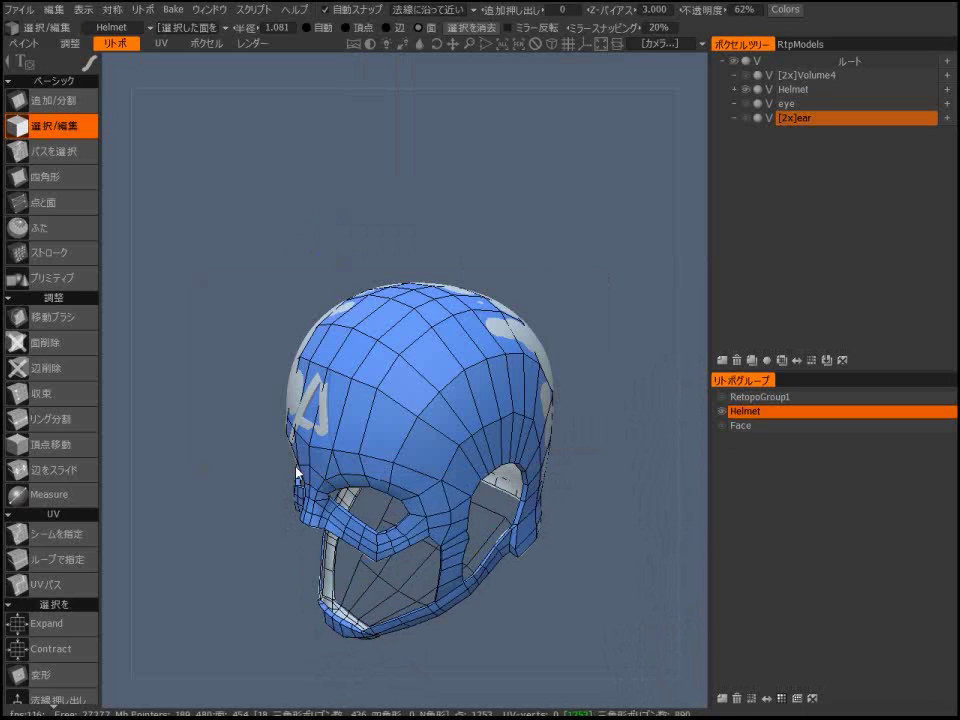
Set the UV mapping type to automatic mapping (自動マッピング) and run the Helmet bake.
{"action": "left_click", "coordinate": [512, 306]}
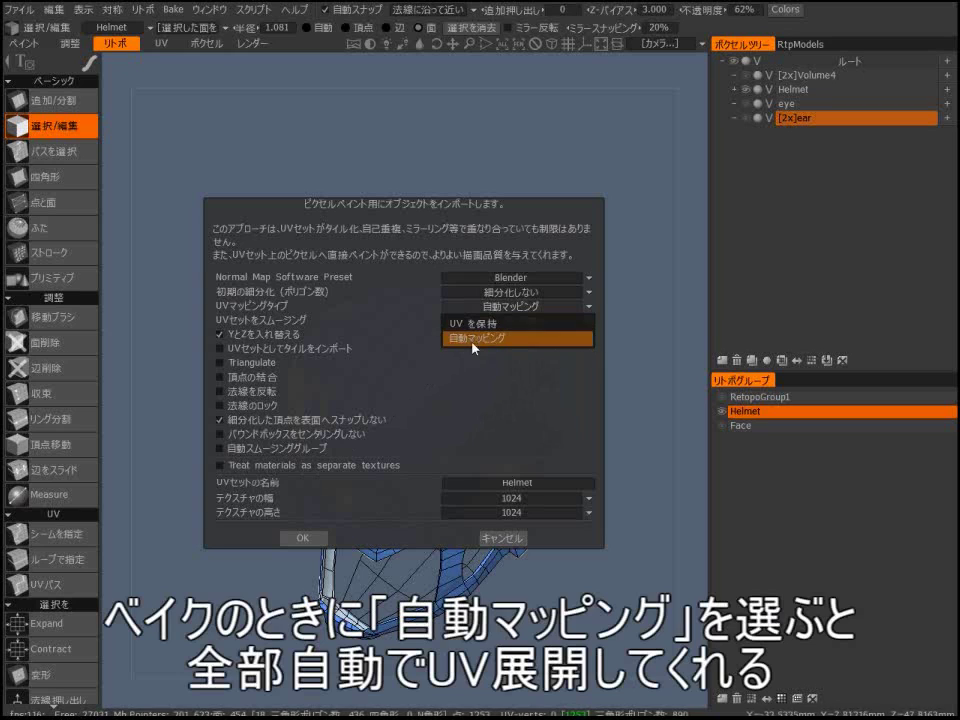
{"action": "left_click", "coordinate": [484, 384]}
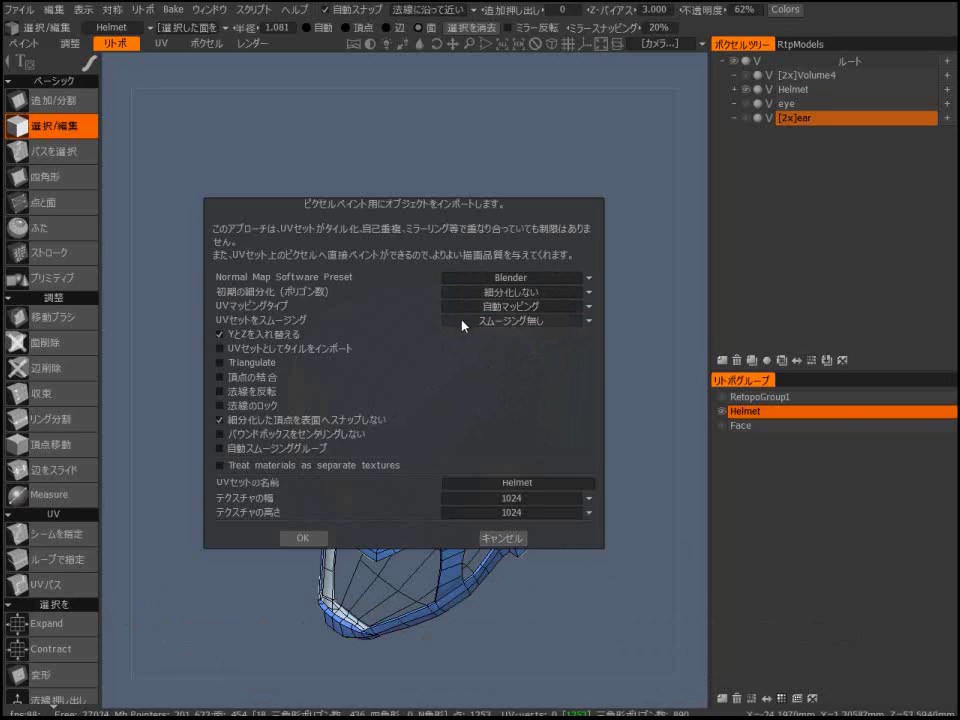
{"action": "left_click", "coordinate": [287, 540]}
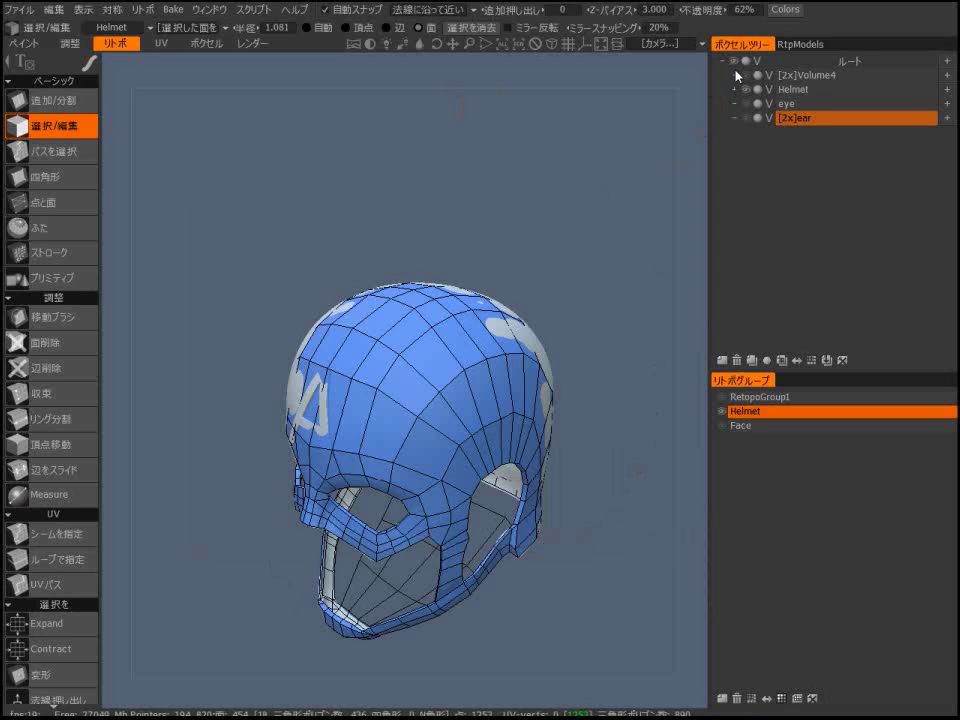
Hide the root voxel volume and view the baked helmet in the Paint room.
{"action": "left_click", "coordinate": [734, 62]}
{"action": "left_click", "coordinate": [37, 45]}
{"action": "mouse_move", "coordinate": [328, 416]}
{"action": "left_mouse_down", "text": "alt"}
{"action": "mouse_move", "coordinate": [392, 411]}
{"action": "mouse_move", "coordinate": [360, 413]}
{"action": "mouse_move", "coordinate": [341, 433]}
{"action": "mouse_move", "coordinate": [448, 454]}
{"action": "left_mouse_up", "text": "alt"}
{"action": "right_click_drag", "start_coordinate": [448, 454], "coordinate": [396, 476], "text": "alt"}
{"action": "left_click_drag", "start_coordinate": [396, 476], "coordinate": [489, 456], "text": "alt"}
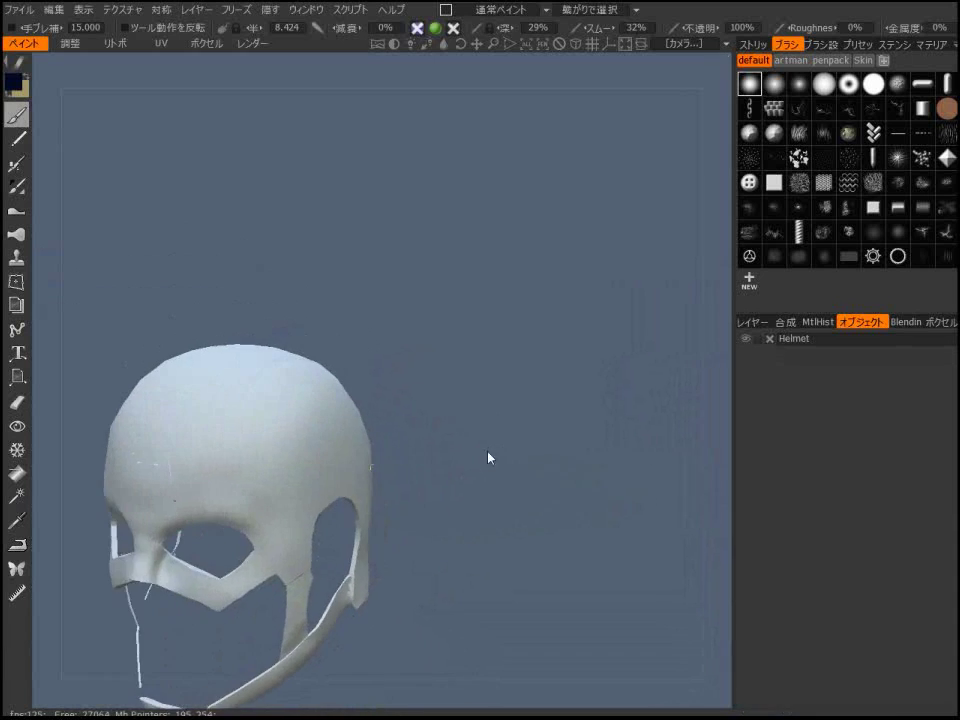
{"action": "middle_click_drag", "start_coordinate": [489, 456], "coordinate": [541, 394], "text": "alt"}
{"action": "right_click_drag", "start_coordinate": [534, 394], "coordinate": [531, 384], "text": "alt"}
{"action": "key", "text": "5"}
{"action": "key", "text": "w"}
{"action": "key", "text": "w"}
{"action": "key", "text": "w"}
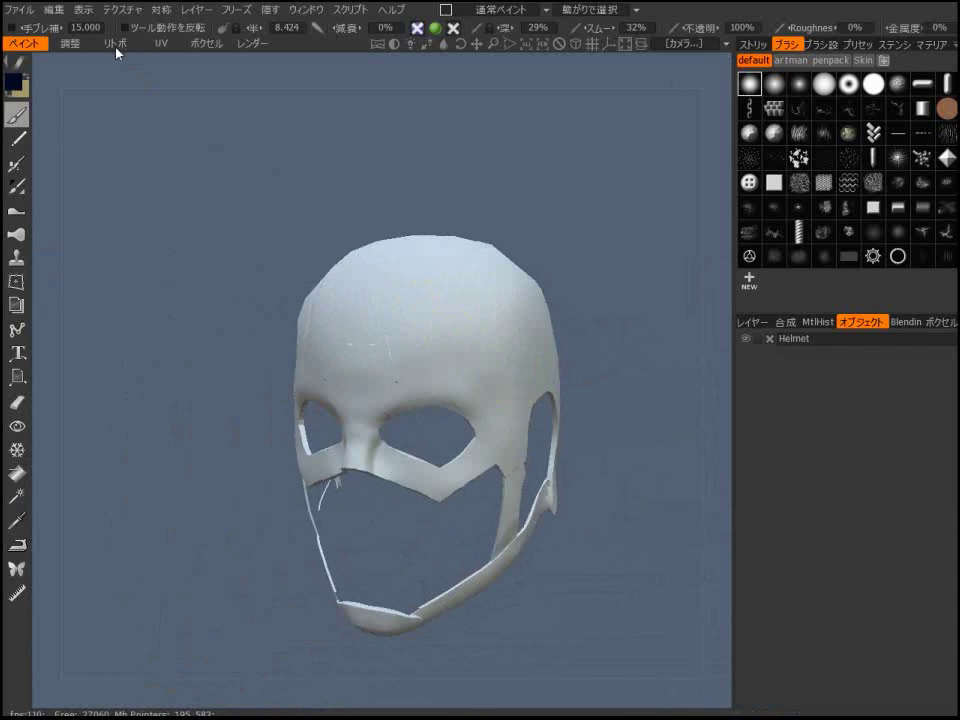
Open the texture editor and examine the automatically generated UV layout of the Helmet, especially its small pieces.
{"action": "left_click", "coordinate": [122, 9]}
{"action": "left_click", "coordinate": [126, 154]}
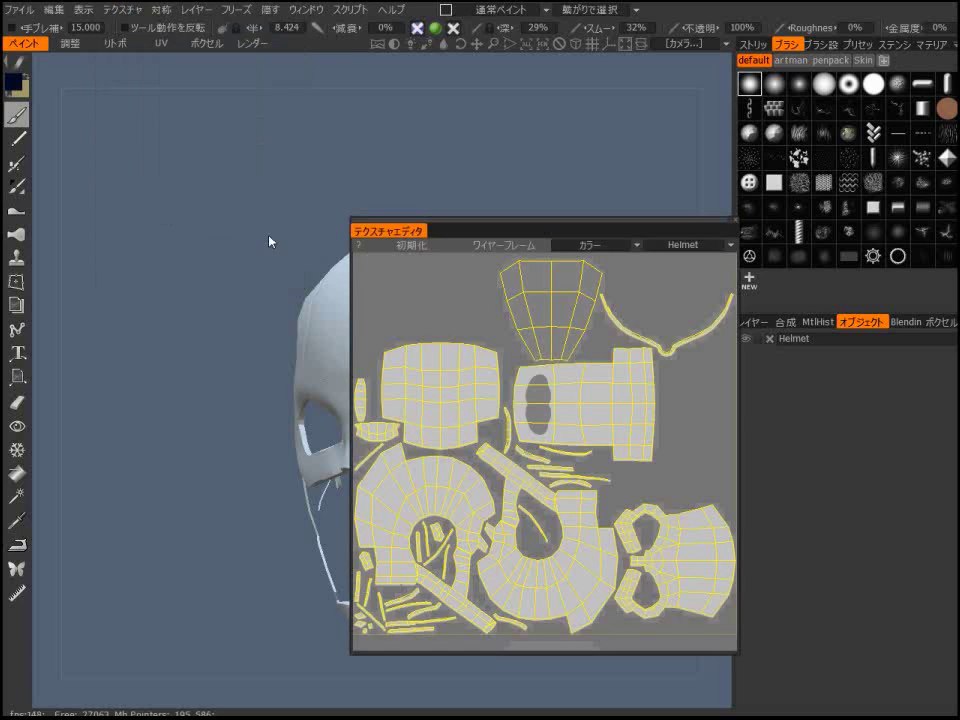
{"action": "right_click_drag", "start_coordinate": [630, 328], "coordinate": [615, 351], "text": "alt"}
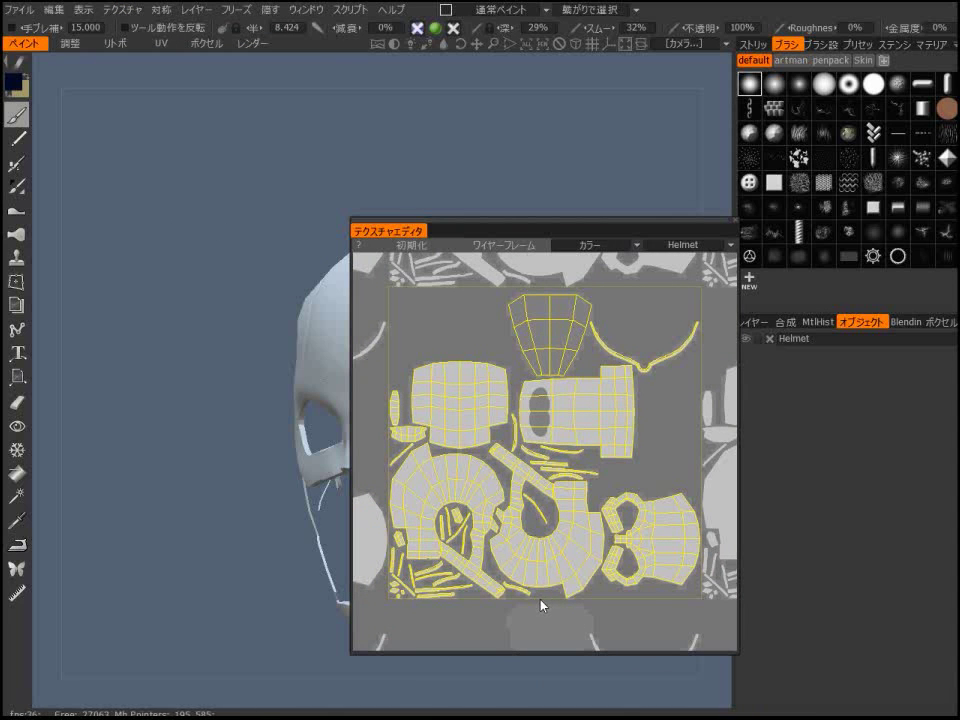
{"action": "scroll", "coordinate": [594, 522], "scroll_direction": "up", "scroll_amount": 5}
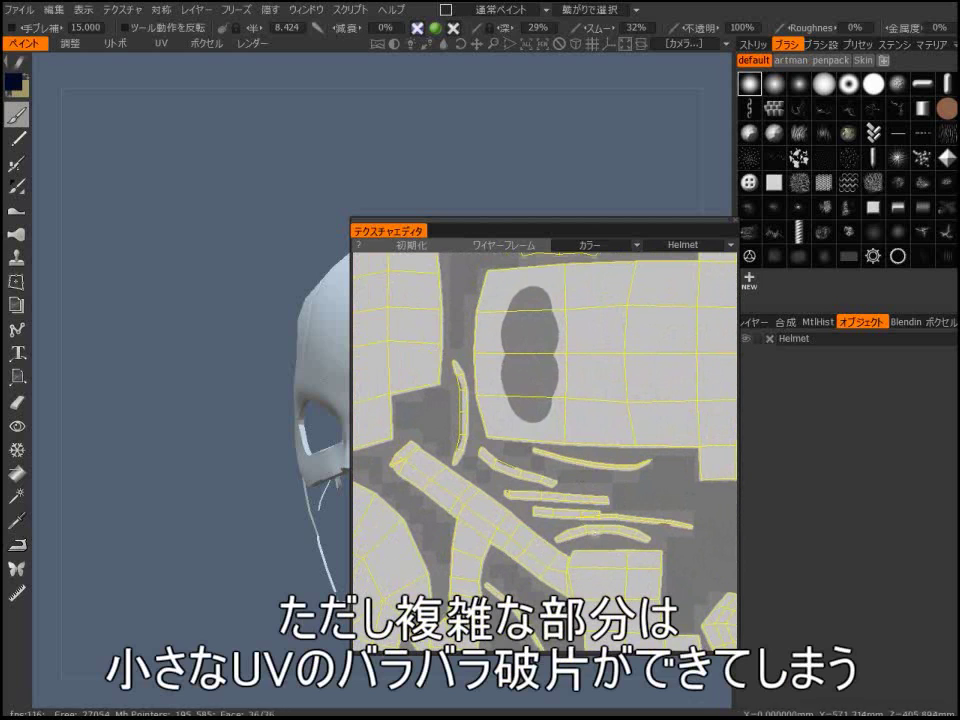
{"action": "scroll", "coordinate": [570, 505], "scroll_direction": "down", "scroll_amount": 5}
{"action": "middle_click_drag", "start_coordinate": [570, 505], "coordinate": [655, 340]}
{"action": "scroll", "coordinate": [655, 335], "scroll_direction": "up", "scroll_amount": 6}
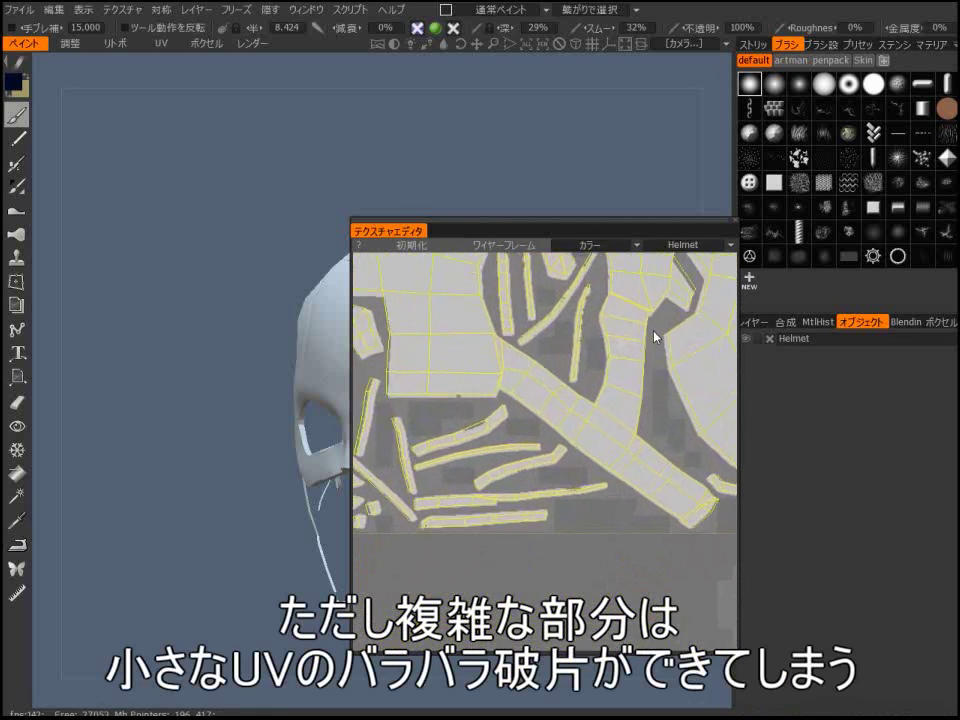
{"action": "scroll", "coordinate": [654, 325], "scroll_direction": "down", "scroll_amount": 6}
{"action": "left_click", "coordinate": [735, 220]}
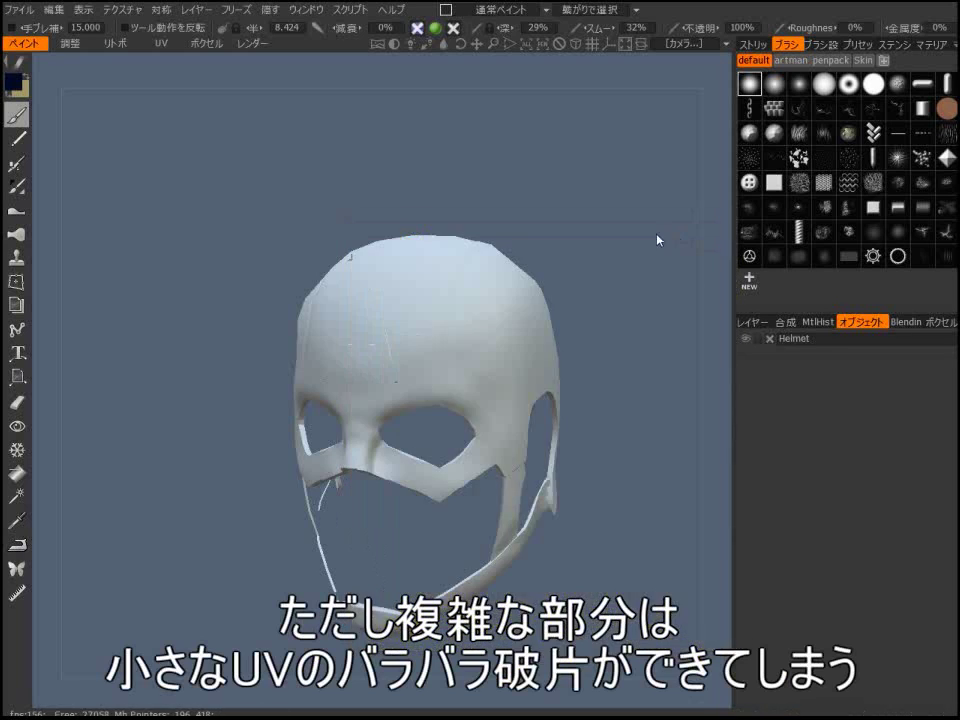
Delete the baked Helmet object and return to the Retopo room.
{"action": "left_click_drag", "start_coordinate": [658, 238], "coordinate": [602, 257]}
{"action": "left_click", "coordinate": [770, 339]}
{"action": "left_click", "coordinate": [268, 406]}
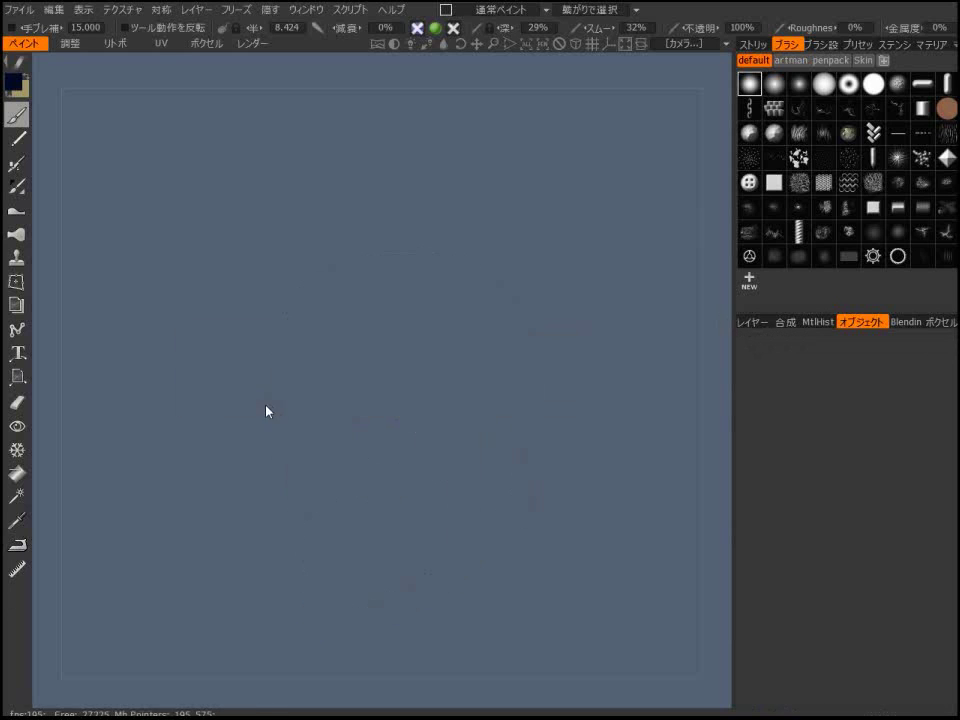
{"action": "left_click", "coordinate": [118, 44]}
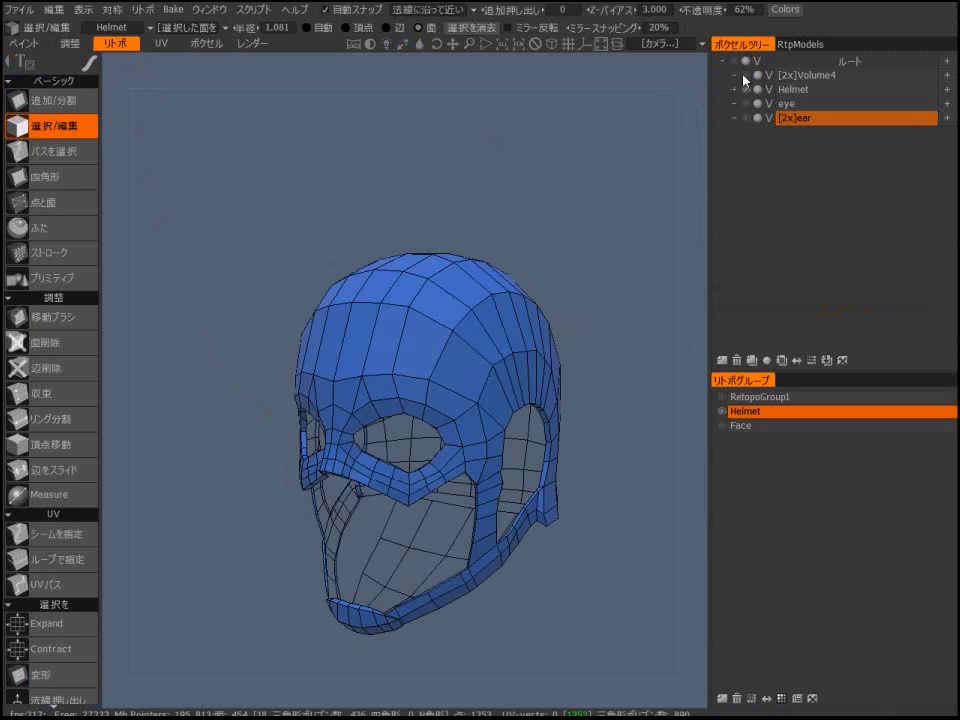
With the mark seams tool (シームを指定), mark the first seam edges on the side of the forehead, running toward the crown.
{"action": "middle_click_drag", "start_coordinate": [600, 265], "coordinate": [597, 186]}
{"action": "scroll", "coordinate": [597, 186], "scroll_direction": "up", "scroll_amount": 4}
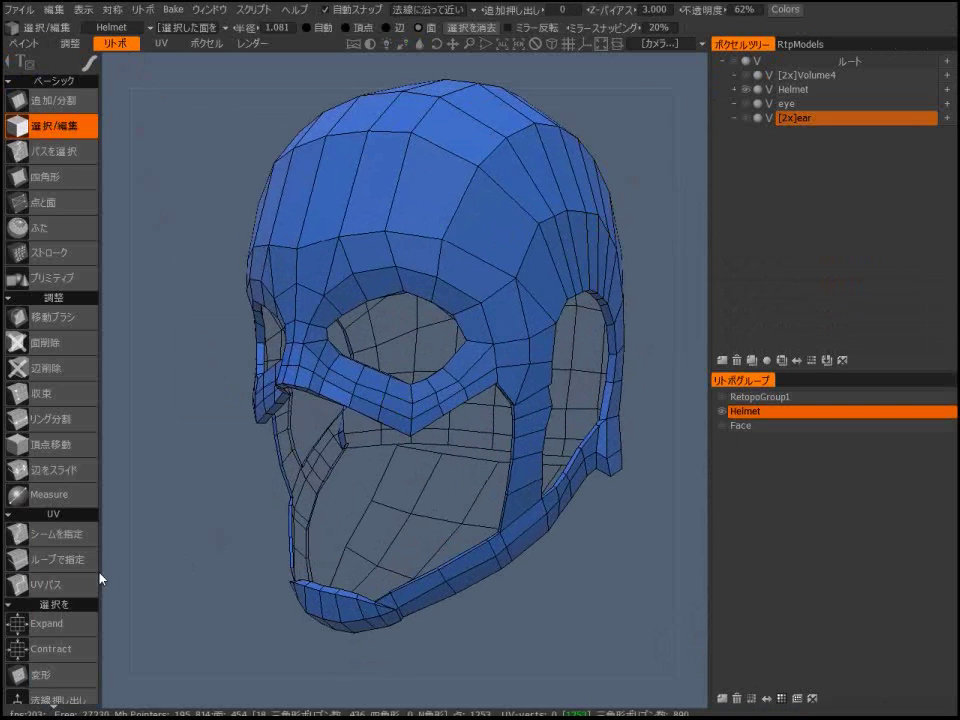
{"action": "scroll", "coordinate": [80, 493], "scroll_direction": "down", "scroll_amount": 3}
{"action": "scroll", "coordinate": [82, 492], "scroll_direction": "down", "scroll_amount": 1}
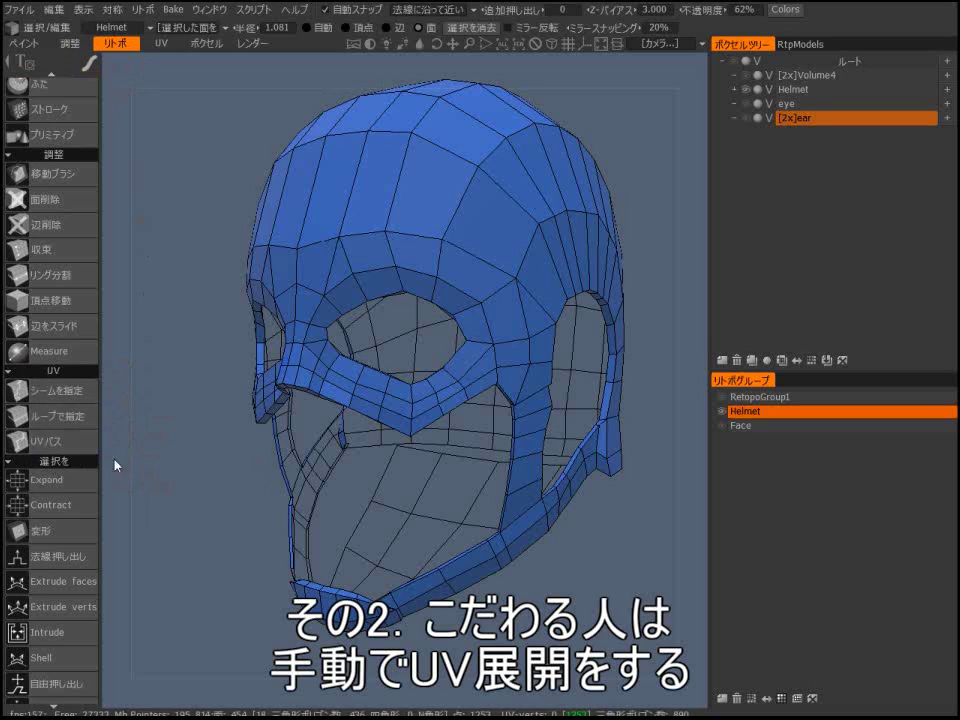
{"action": "left_click", "coordinate": [55, 389]}
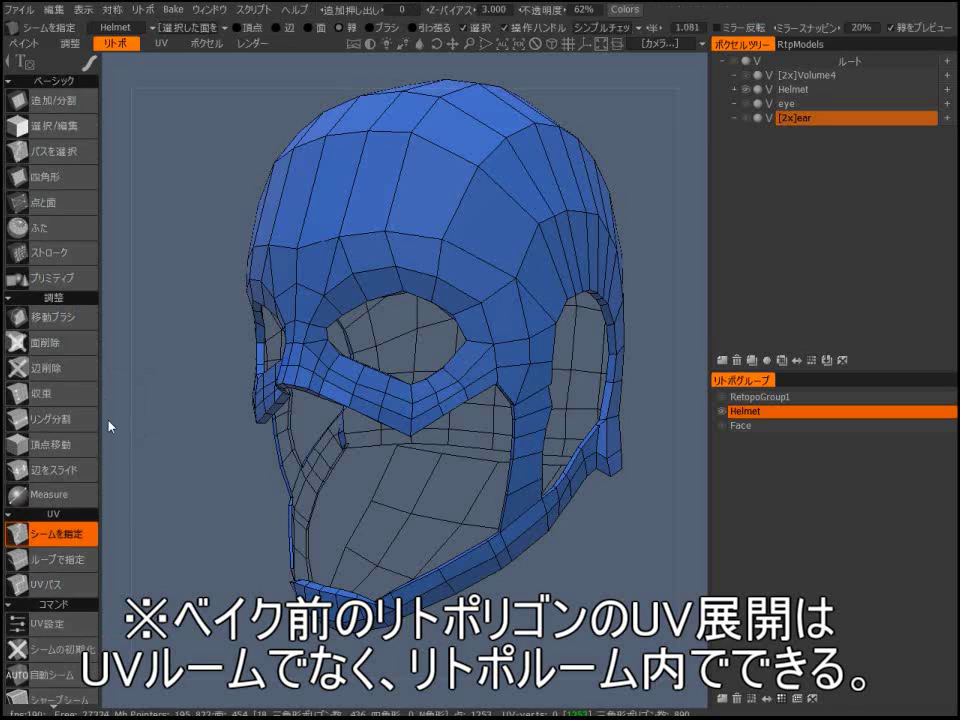
{"action": "scroll", "coordinate": [80, 578], "scroll_direction": "down", "scroll_amount": 5}
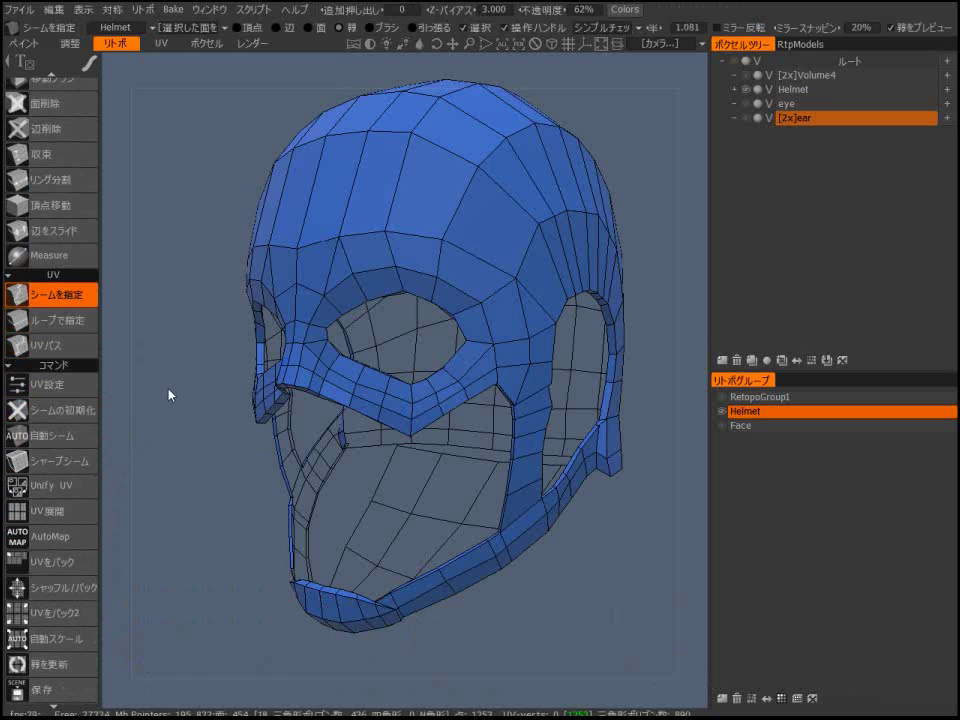
{"action": "scroll", "coordinate": [190, 380], "scroll_direction": "down", "scroll_amount": 4}
{"action": "middle_click_drag", "start_coordinate": [231, 356], "coordinate": [216, 440]}
{"action": "scroll", "coordinate": [214, 426], "scroll_direction": "up", "scroll_amount": 4}
{"action": "left_click_drag", "start_coordinate": [213, 426], "coordinate": [201, 441]}
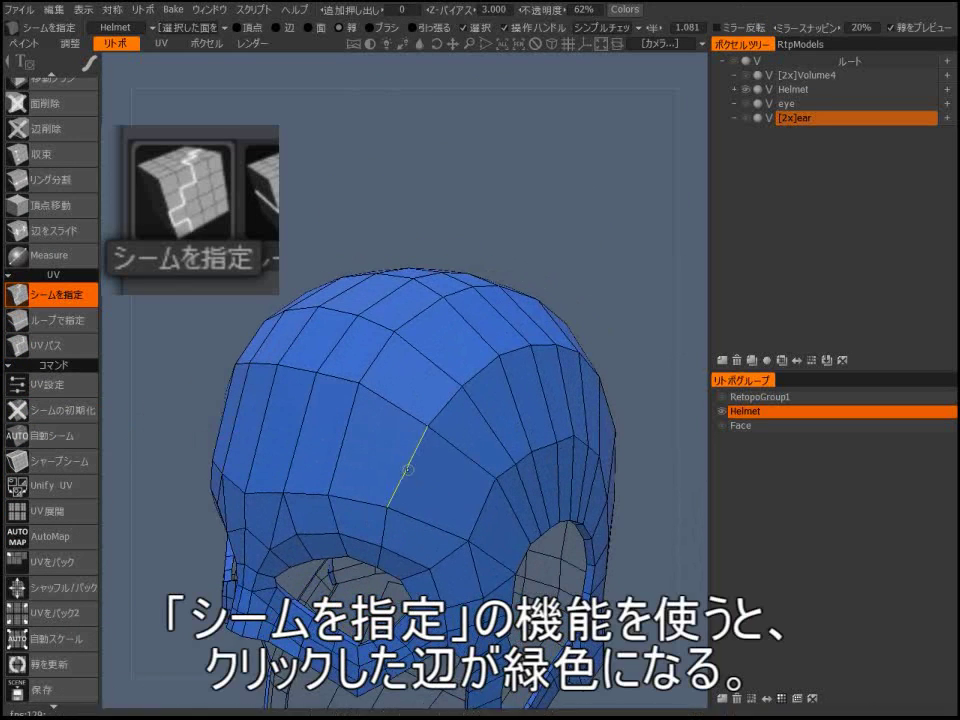
{"action": "left_click", "coordinate": [442, 410]}
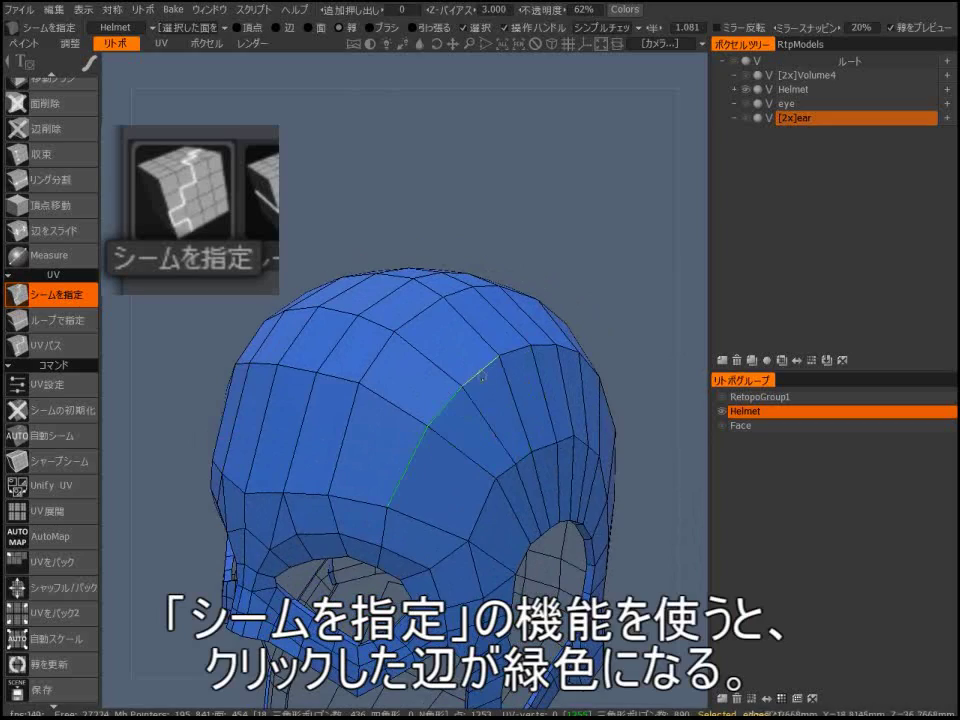
Extend the seam along the upper edge of a patch above the ear opening, down its rear edge and onto its lower edge.
{"action": "left_click_drag", "start_coordinate": [589, 258], "coordinate": [559, 250]}
{"action": "scroll", "coordinate": [574, 221], "scroll_direction": "up", "scroll_amount": 5}
{"action": "scroll", "coordinate": [570, 218], "scroll_direction": "down", "scroll_amount": 5}
{"action": "scroll", "coordinate": [520, 278], "scroll_direction": "up", "scroll_amount": 5}
{"action": "scroll", "coordinate": [534, 264], "scroll_direction": "down", "scroll_amount": 3}
{"action": "left_click_drag", "start_coordinate": [534, 264], "coordinate": [461, 345], "text": "alt"}
{"action": "left_click", "coordinate": [461, 347]}
{"action": "left_click", "coordinate": [527, 411]}
{"action": "left_click", "coordinate": [504, 582]}
{"action": "left_click", "coordinate": [420, 615]}
{"action": "left_click", "coordinate": [368, 637]}
Close the seam loop around the patch by marking its remaining lower edge and its front edge.
{"action": "scroll", "coordinate": [364, 534], "scroll_direction": "down", "scroll_amount": 4}
{"action": "left_click_drag", "start_coordinate": [351, 504], "coordinate": [461, 388], "text": "alt"}
{"action": "left_click", "coordinate": [428, 527]}
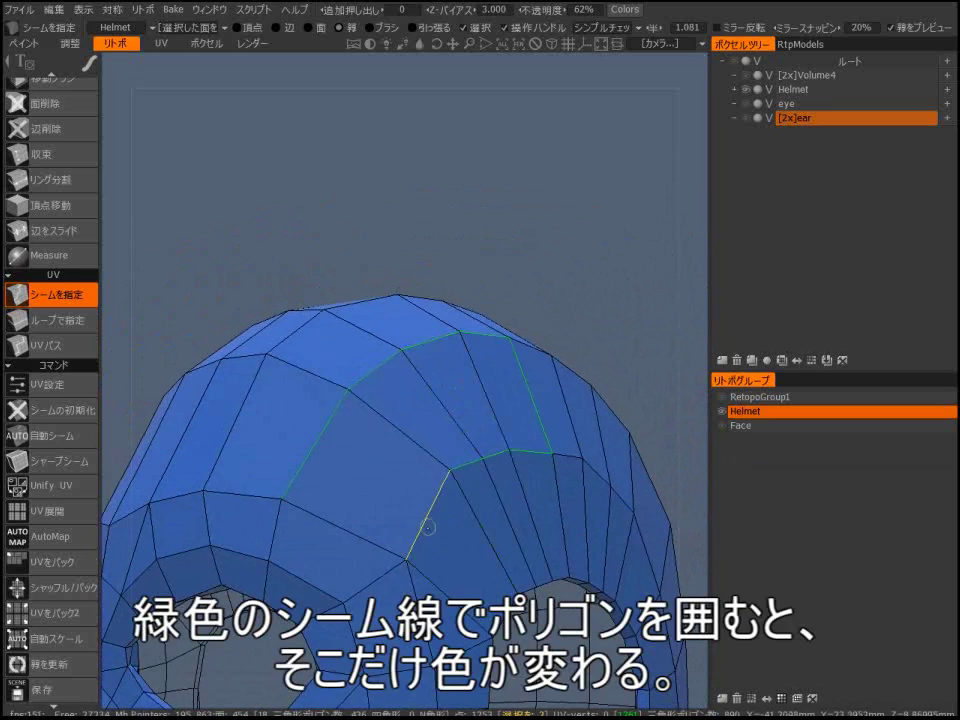
{"action": "left_click", "coordinate": [346, 537]}
{"action": "left_click_drag", "start_coordinate": [371, 480], "coordinate": [429, 438], "text": "alt"}
{"action": "right_click_drag", "start_coordinate": [429, 438], "coordinate": [428, 465], "text": "alt"}
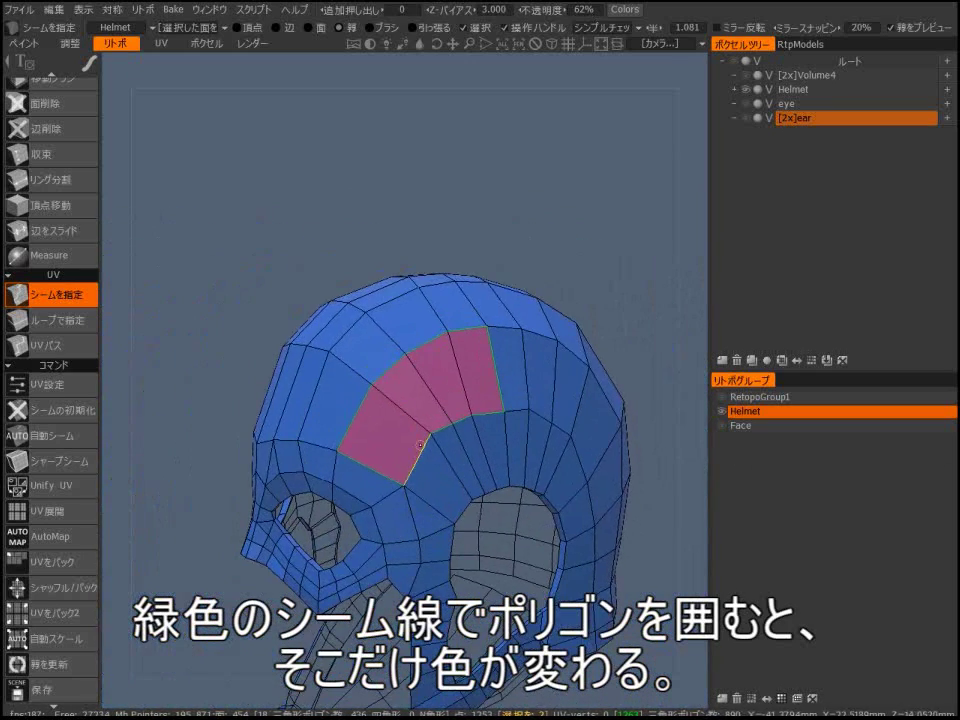
Unwrap the helmet's UVs and display the UV preview.
{"action": "left_click", "coordinate": [72, 516]}
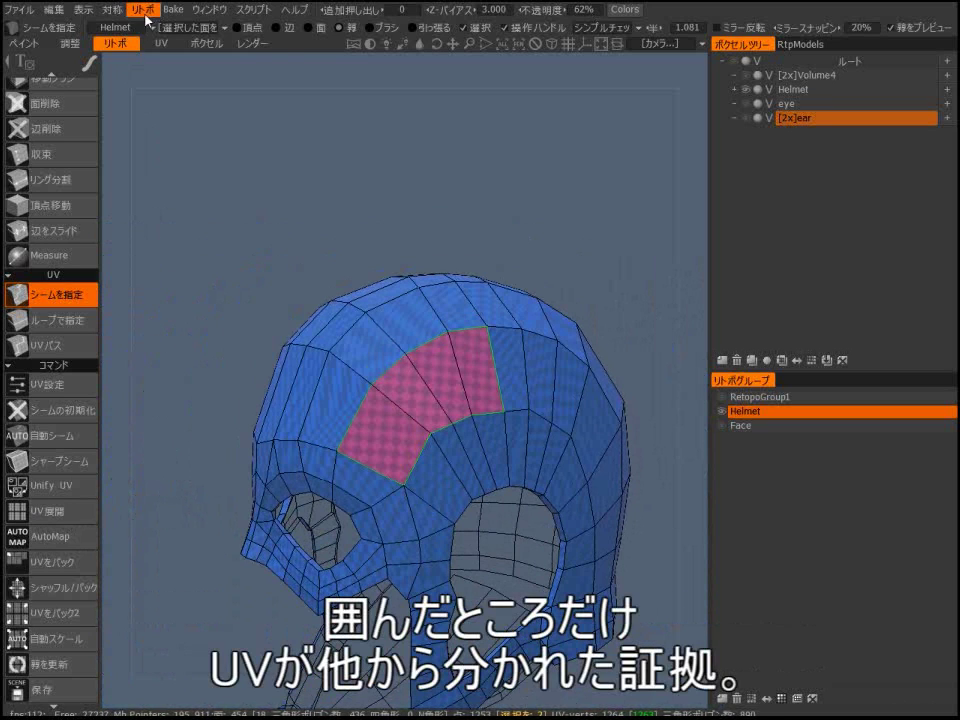
{"action": "mouse_move", "coordinate": [209, 11]}
{"action": "mouse_move", "coordinate": [221, 33]}
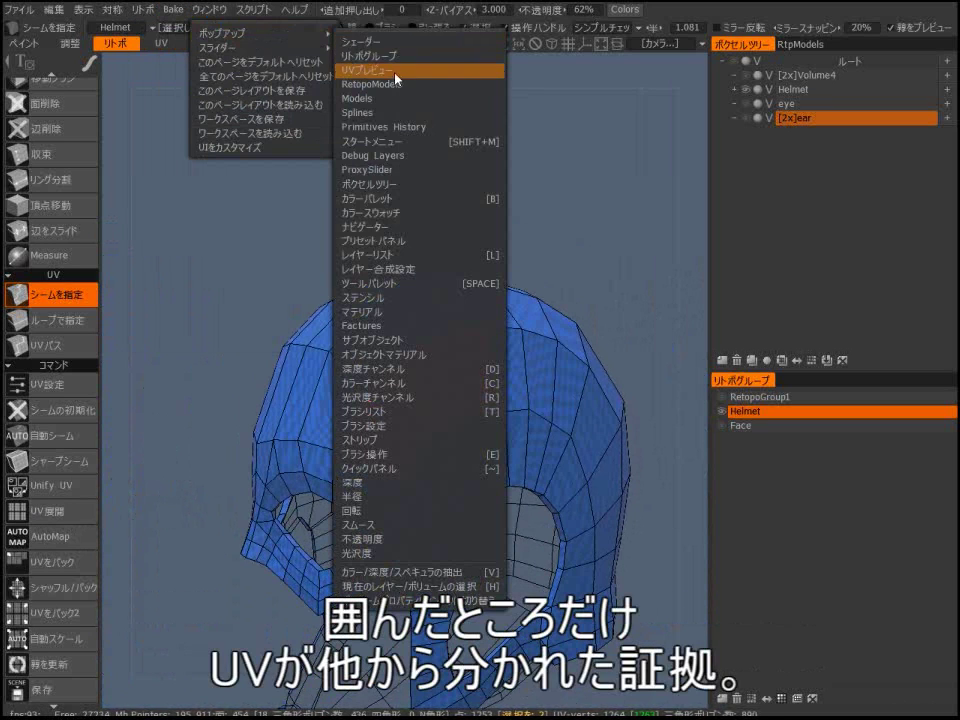
{"action": "left_click", "coordinate": [396, 71]}
{"action": "middle_click_drag", "start_coordinate": [321, 288], "coordinate": [326, 276]}
{"action": "left_click_drag", "start_coordinate": [597, 335], "coordinate": [618, 468]}
{"action": "left_click_drag", "start_coordinate": [564, 528], "coordinate": [454, 411]}
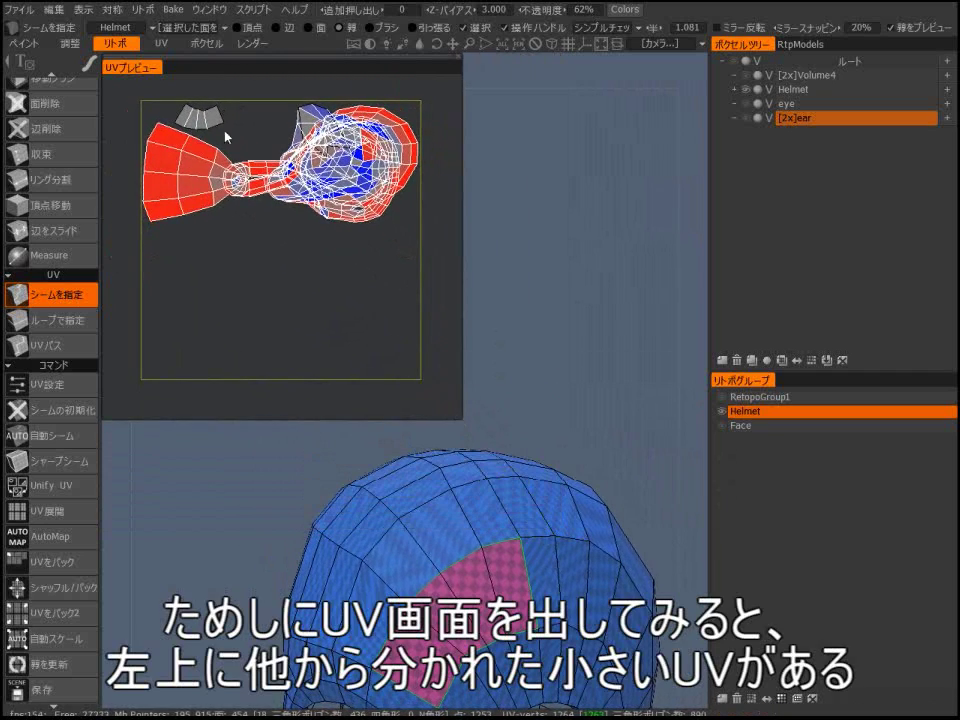
Move the small separated UV island below the large overlapping island and close the UV preview.
{"action": "left_click", "coordinate": [214, 123]}
{"action": "middle_click_drag", "start_coordinate": [325, 259], "coordinate": [373, 327]}
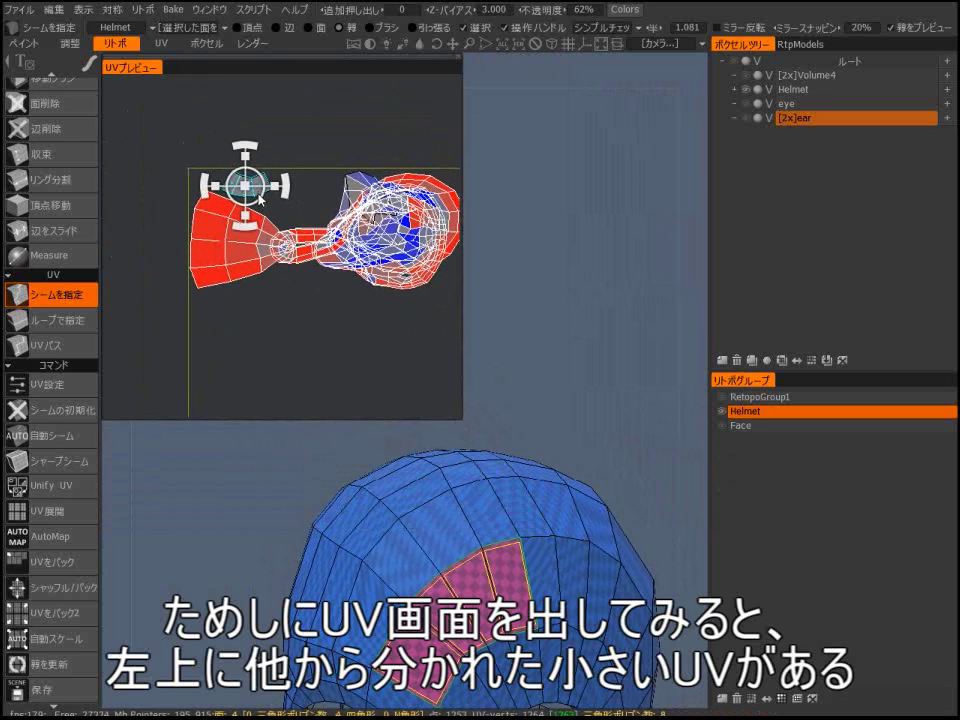
{"action": "left_click_drag", "start_coordinate": [262, 202], "coordinate": [320, 328]}
{"action": "scroll", "coordinate": [364, 322], "scroll_direction": "up", "scroll_amount": 1}
{"action": "middle_click_drag", "start_coordinate": [384, 332], "coordinate": [326, 342]}
{"action": "scroll", "coordinate": [368, 414], "scroll_direction": "down", "scroll_amount": 2}
{"action": "left_click_drag", "start_coordinate": [368, 414], "coordinate": [434, 568]}
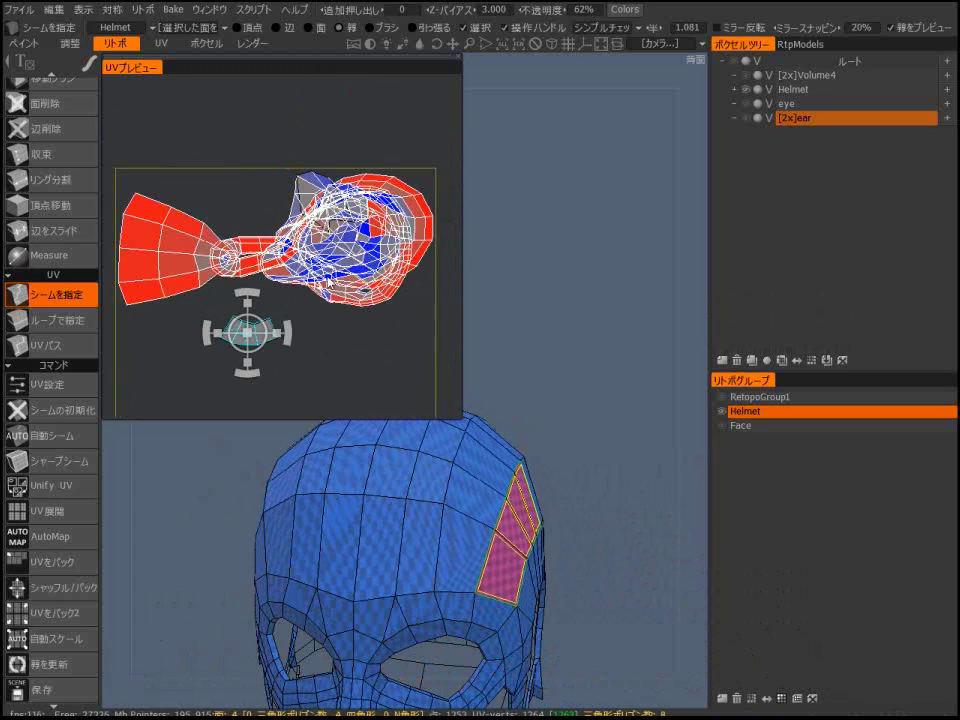
{"action": "left_click_drag", "start_coordinate": [562, 368], "coordinate": [585, 465]}
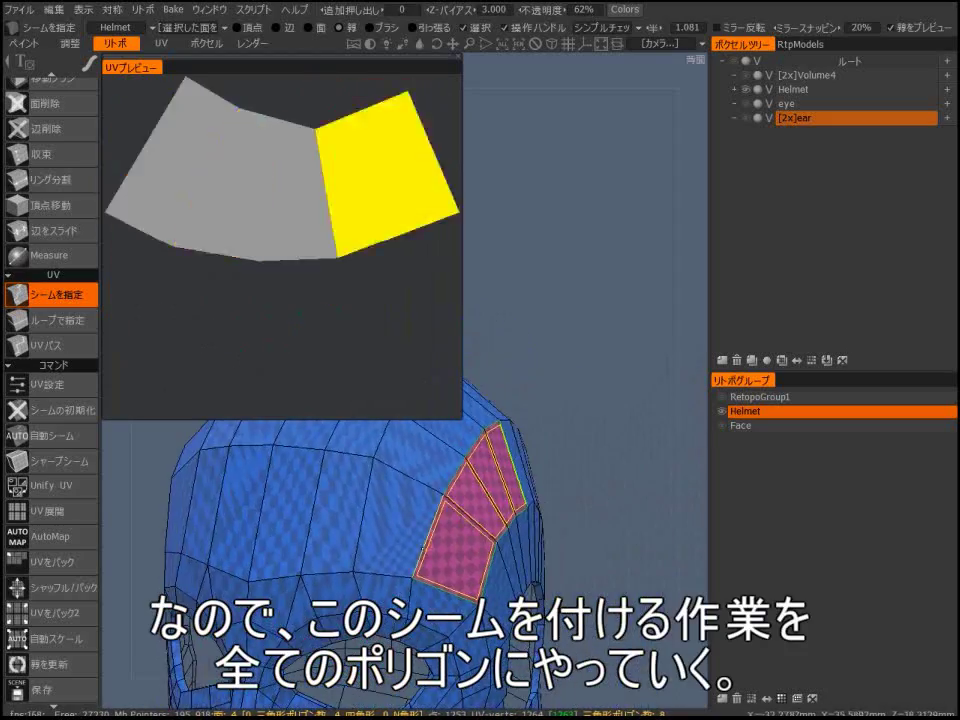
{"action": "left_click", "coordinate": [458, 58]}
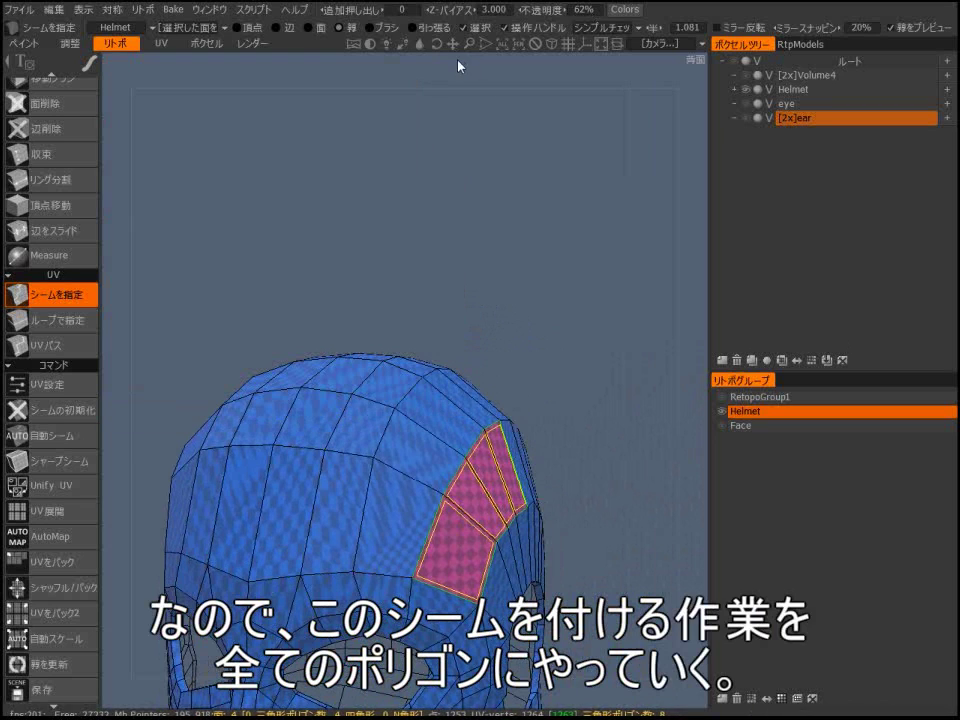
Mark seam edges across the forehead above the eye opening, starting at the seamed patch's front corner.
{"action": "left_click", "coordinate": [273, 580]}
{"action": "left_click", "coordinate": [327, 575]}
{"action": "left_click_drag", "start_coordinate": [556, 406], "coordinate": [521, 377]}
Enable symmetry with mirroring across the X axis.
{"action": "key", "text": "s"}
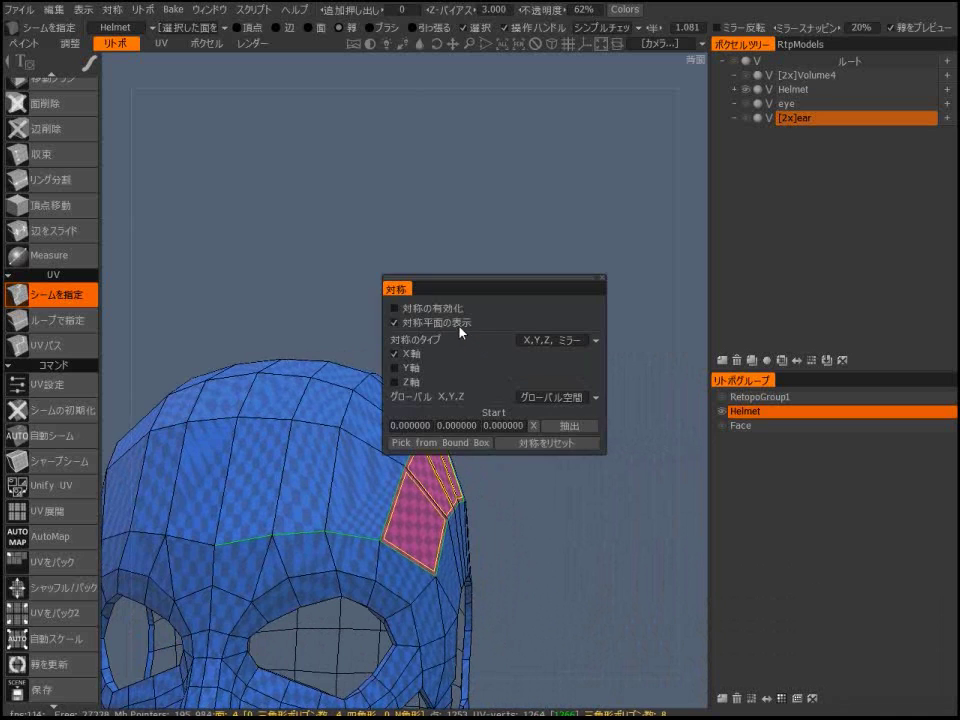
{"action": "left_click", "coordinate": [447, 309]}
{"action": "key", "text": "s"}
Mark mirrored seams along the brow and over the top of the head to enclose the whole forehead as one UV island.
{"action": "left_click", "coordinate": [237, 460]}
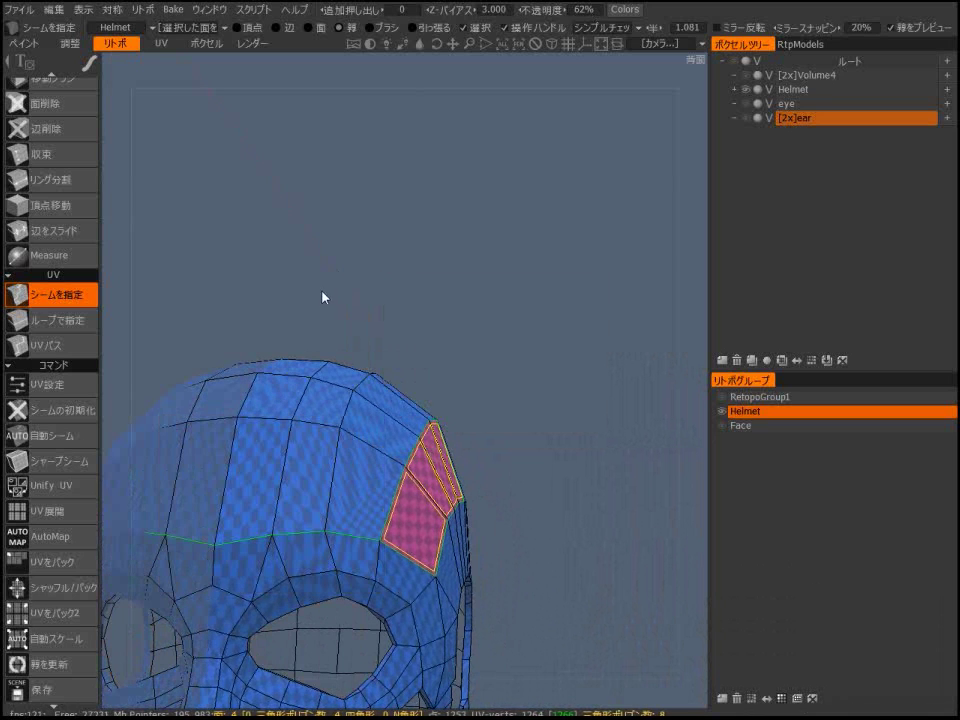
{"action": "left_click", "coordinate": [354, 535]}
{"action": "left_click_drag", "start_coordinate": [524, 368], "coordinate": [545, 437]}
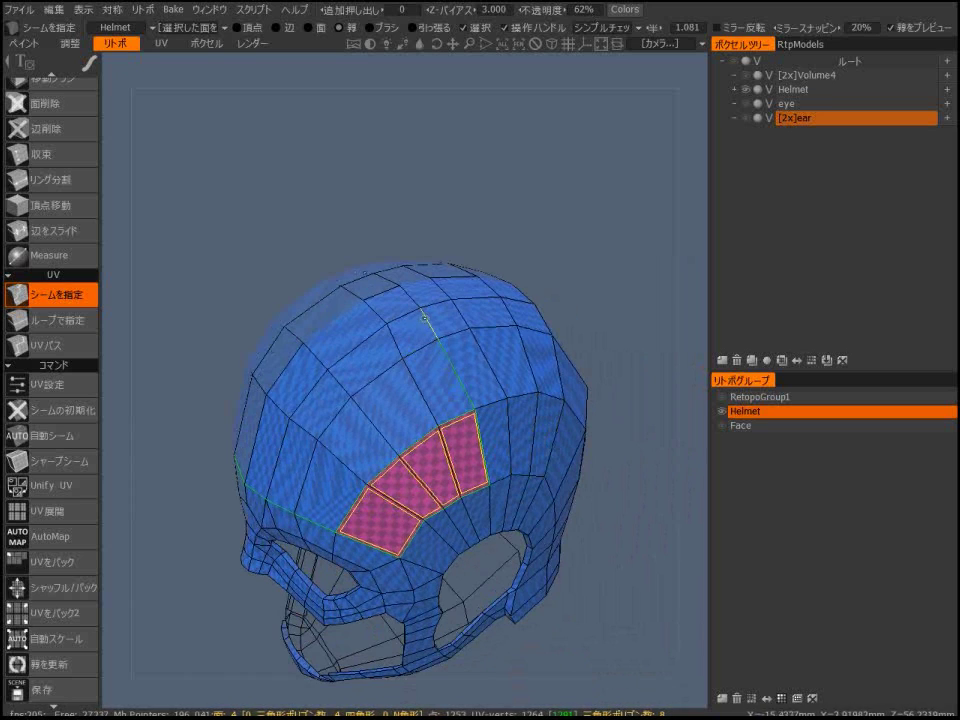
{"action": "left_click", "coordinate": [425, 318]}
{"action": "left_click", "coordinate": [411, 297]}
{"action": "left_click_drag", "start_coordinate": [376, 375], "coordinate": [385, 345], "text": "alt"}
{"action": "scroll", "coordinate": [510, 353], "scroll_direction": "down", "scroll_amount": 5}
{"action": "scroll", "coordinate": [469, 315], "scroll_direction": "up", "scroll_amount": 5}
{"action": "left_click_drag", "start_coordinate": [469, 315], "coordinate": [490, 312], "text": "alt"}
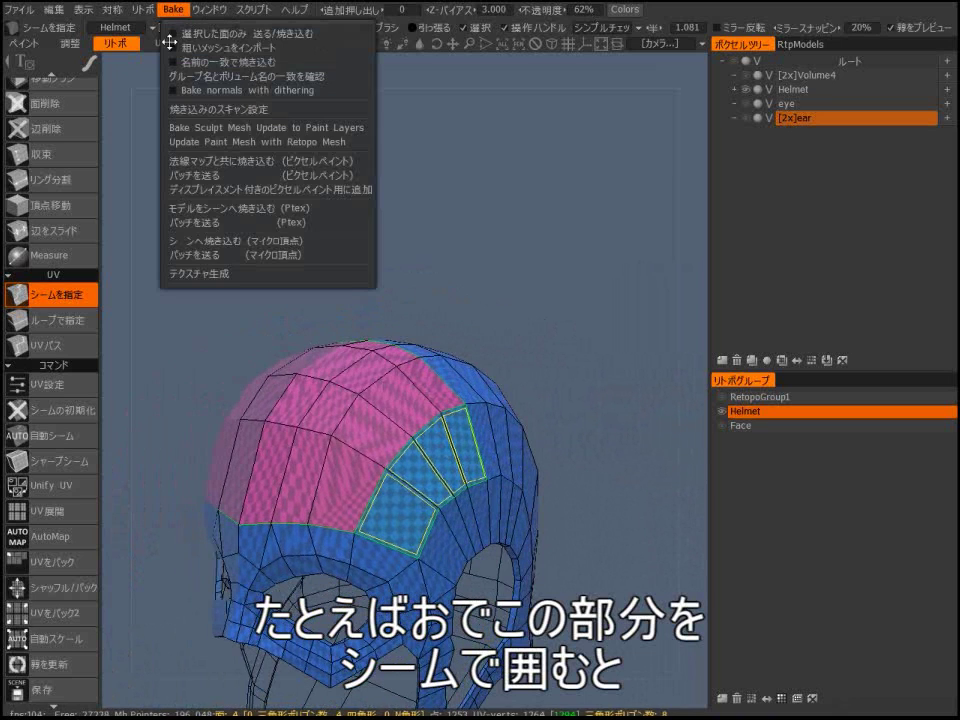
Unwrap the Helmet's UVs using the marked forehead seams and open the UV Preview.
{"action": "left_click", "coordinate": [75, 520]}
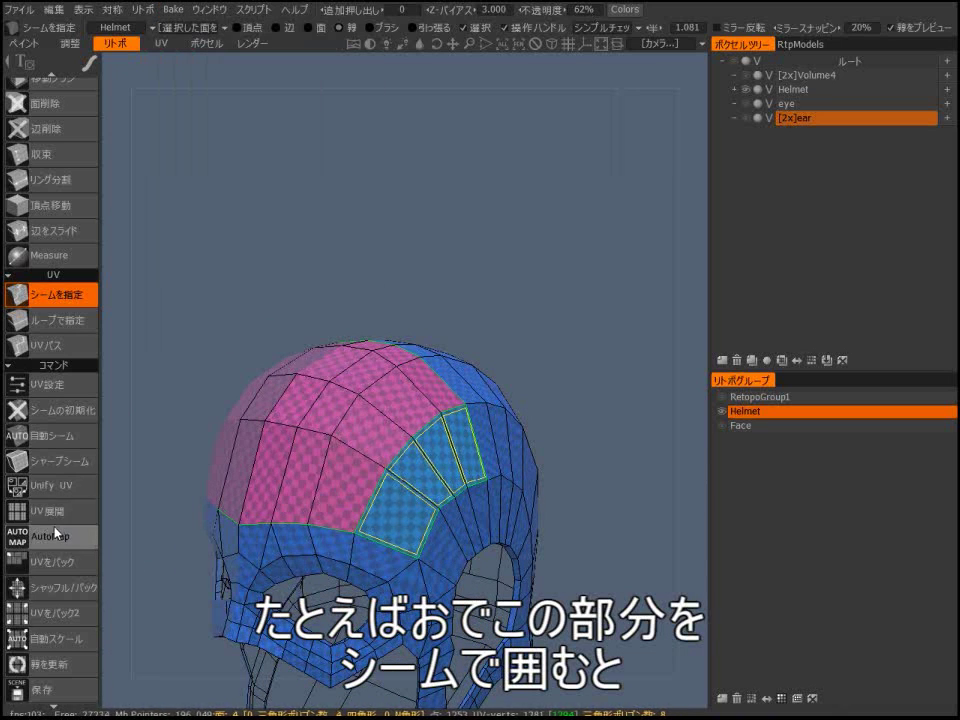
{"action": "left_click", "coordinate": [209, 9]}
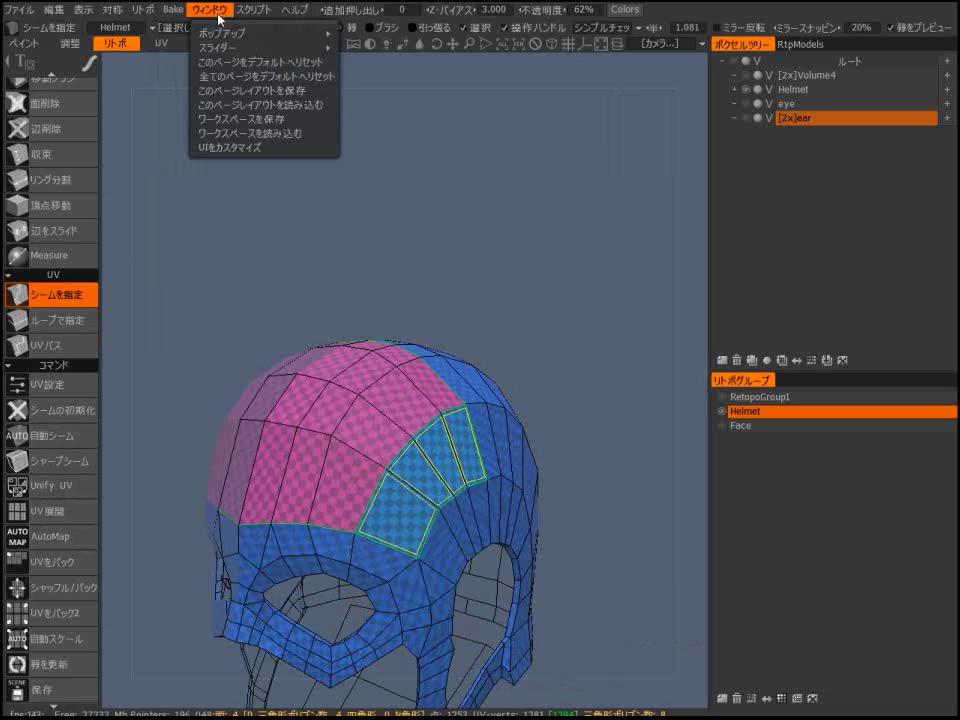
{"action": "mouse_move", "coordinate": [225, 33]}
{"action": "left_click", "coordinate": [371, 71]}
Select the forehead island in the UV preview, compare it with the helmet mesh, and close the preview.
{"action": "left_click", "coordinate": [332, 299]}
{"action": "middle_click_drag", "start_coordinate": [332, 299], "coordinate": [392, 258]}
{"action": "left_click", "coordinate": [328, 276]}
{"action": "left_click_drag", "start_coordinate": [364, 456], "coordinate": [408, 635], "text": "alt"}
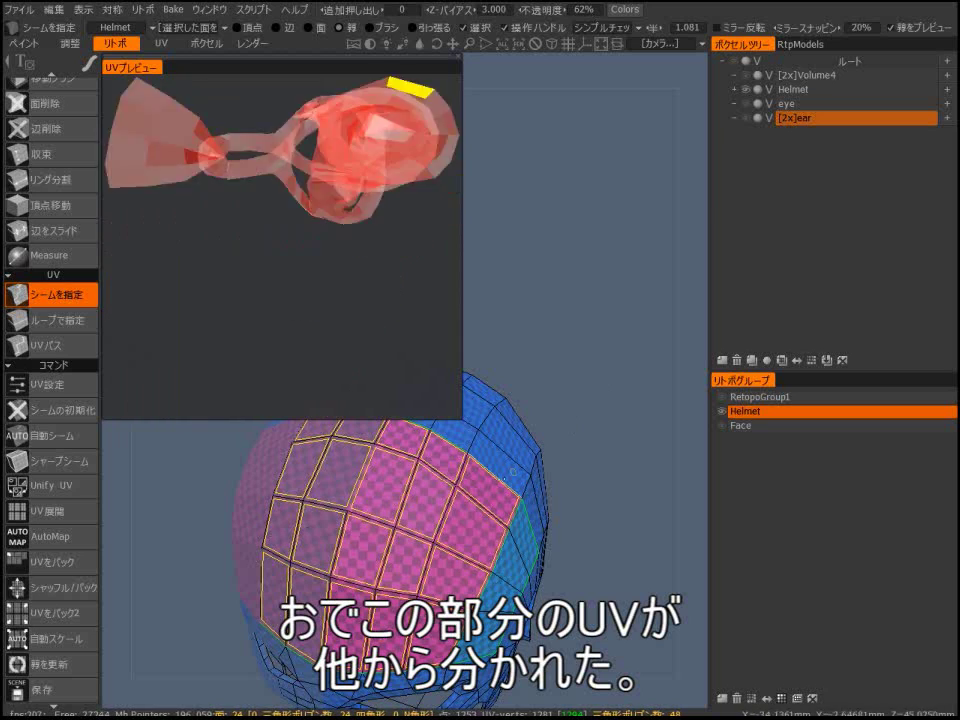
{"action": "mouse_move", "coordinate": [314, 287]}
{"action": "left_mouse_down"}
{"action": "mouse_move", "coordinate": [350, 329]}
{"action": "mouse_move", "coordinate": [312, 301]}
{"action": "left_mouse_up"}
{"action": "left_click_drag", "start_coordinate": [580, 308], "coordinate": [540, 410]}
{"action": "scroll", "coordinate": [585, 375], "scroll_direction": "up", "scroll_amount": 5}
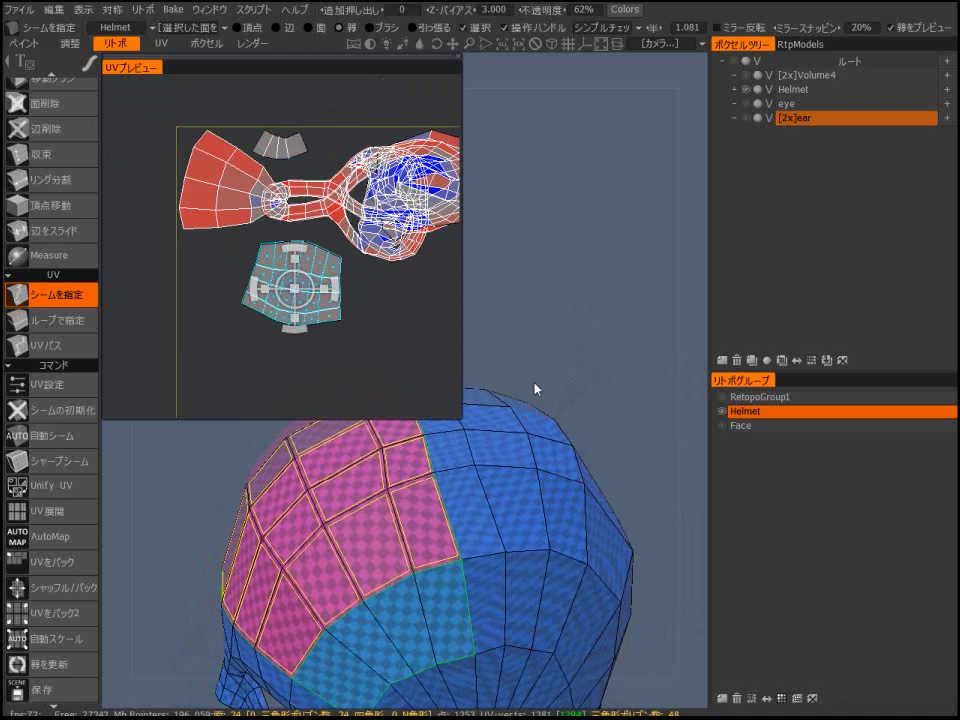
{"action": "left_click", "coordinate": [459, 59]}
Mark two edge-loop seams over the top of the helmet, bounding a strip that runs down to the ear opening.
{"action": "scroll", "coordinate": [452, 107], "scroll_direction": "down", "scroll_amount": 5}
{"action": "left_click_drag", "start_coordinate": [440, 150], "coordinate": [448, 250]}
{"action": "scroll", "coordinate": [411, 227], "scroll_direction": "up", "scroll_amount": 3}
{"action": "scroll", "coordinate": [450, 254], "scroll_direction": "up", "scroll_amount": 2}
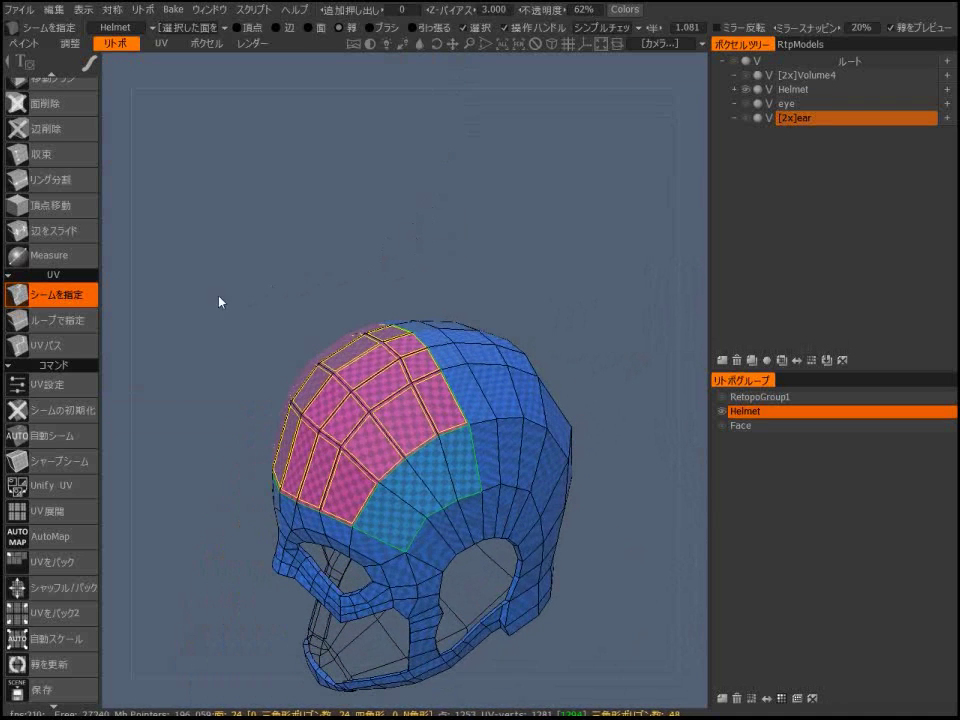
{"action": "left_click", "coordinate": [85, 322]}
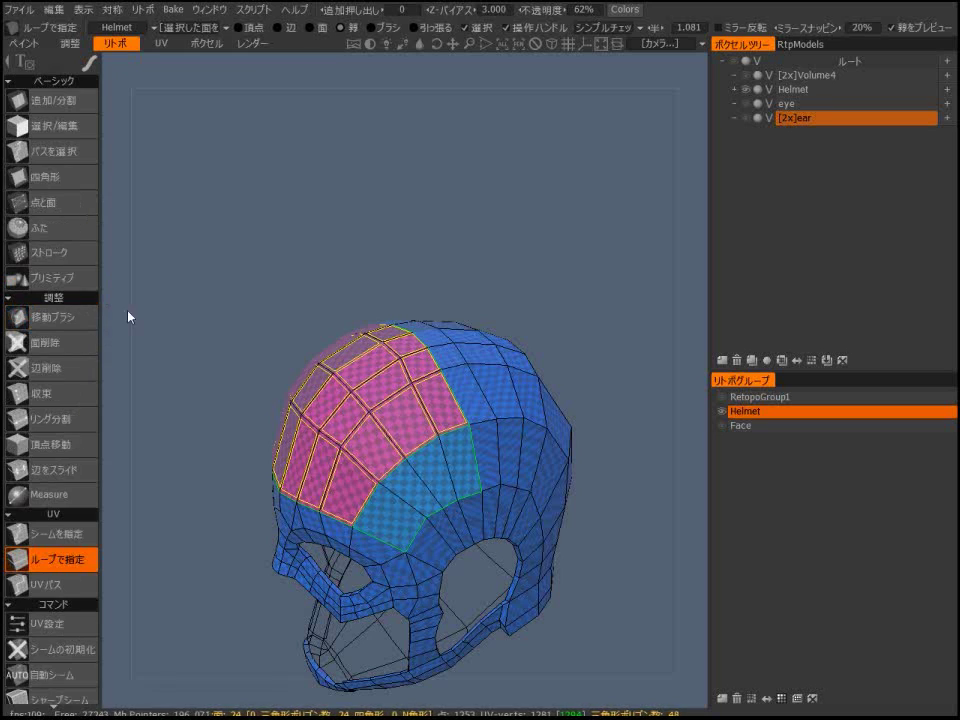
{"action": "left_click_drag", "start_coordinate": [478, 298], "coordinate": [388, 250]}
{"action": "left_click", "coordinate": [404, 350]}
{"action": "left_click_drag", "start_coordinate": [490, 228], "coordinate": [505, 192]}
{"action": "scroll", "coordinate": [525, 218], "scroll_direction": "up", "scroll_amount": 3}
{"action": "left_click", "coordinate": [485, 332]}
{"action": "left_click", "coordinate": [384, 538]}
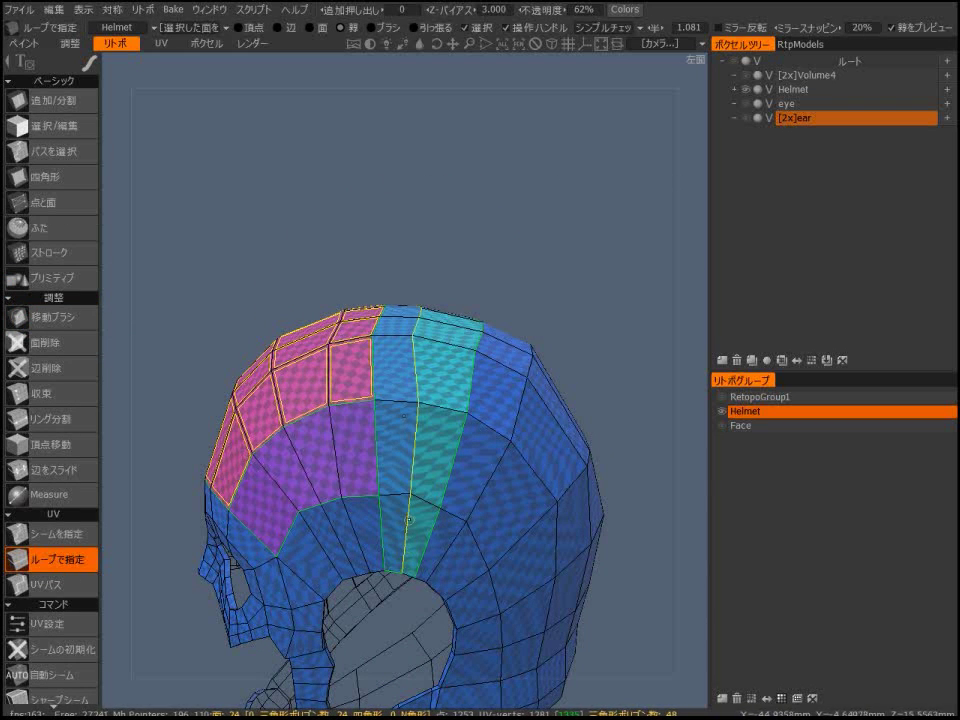
{"action": "left_click_drag", "start_coordinate": [458, 236], "coordinate": [506, 240]}
Clear the face selection and remove the old seam edges on the side of the head between the brow seam and the strip.
{"action": "left_click", "coordinate": [78, 532]}
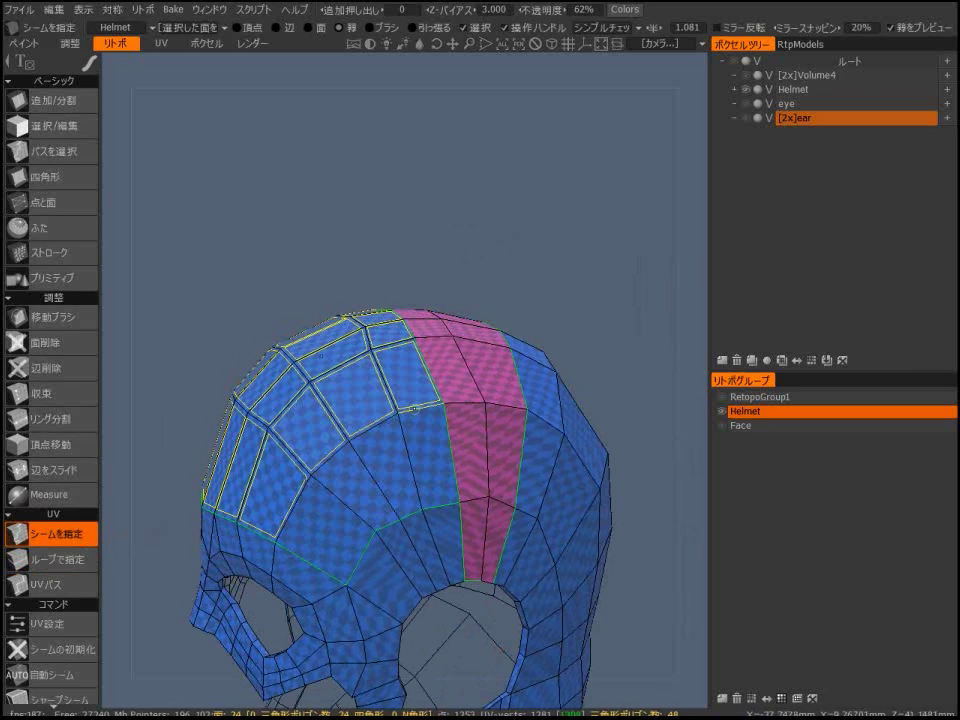
{"action": "key", "text": "Escape"}
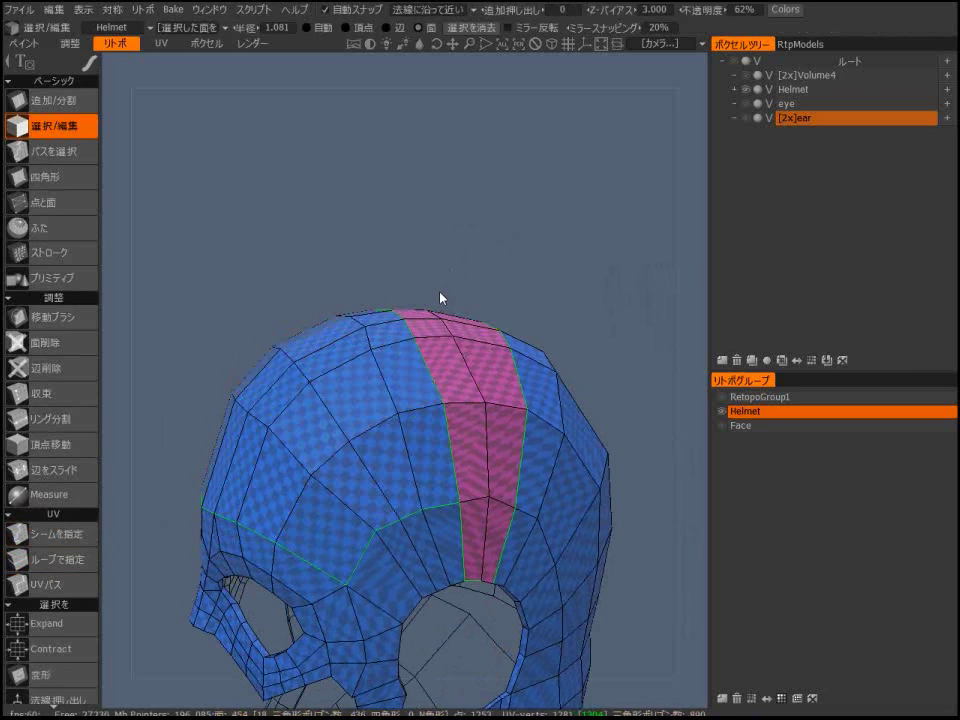
{"action": "left_click", "coordinate": [82, 533]}
{"action": "left_click_drag", "start_coordinate": [386, 438], "coordinate": [370, 502], "text": "alt"}
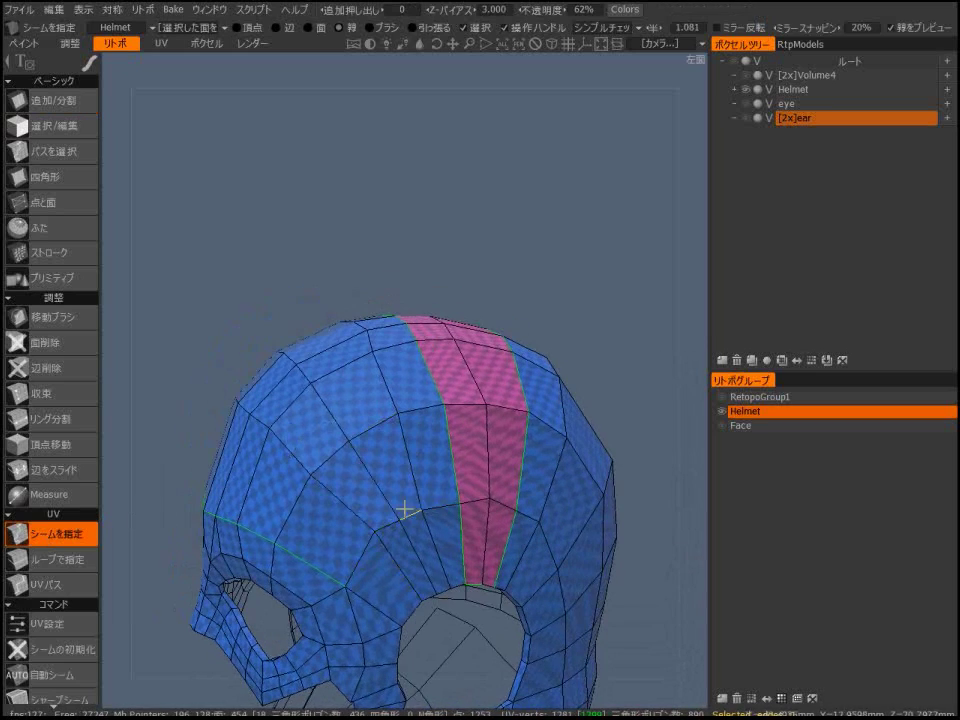
{"action": "middle_click_drag", "start_coordinate": [404, 510], "coordinate": [400, 394], "text": "alt"}
{"action": "scroll", "coordinate": [418, 388], "scroll_direction": "up", "scroll_amount": 5}
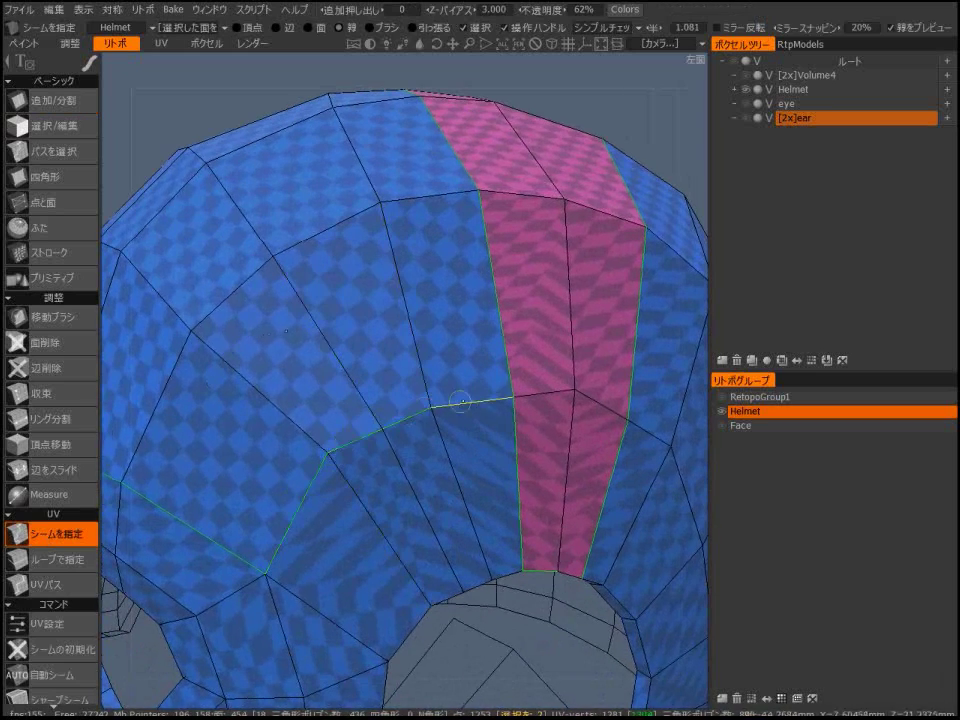
{"action": "left_click", "coordinate": [277, 540], "text": "ctrl"}
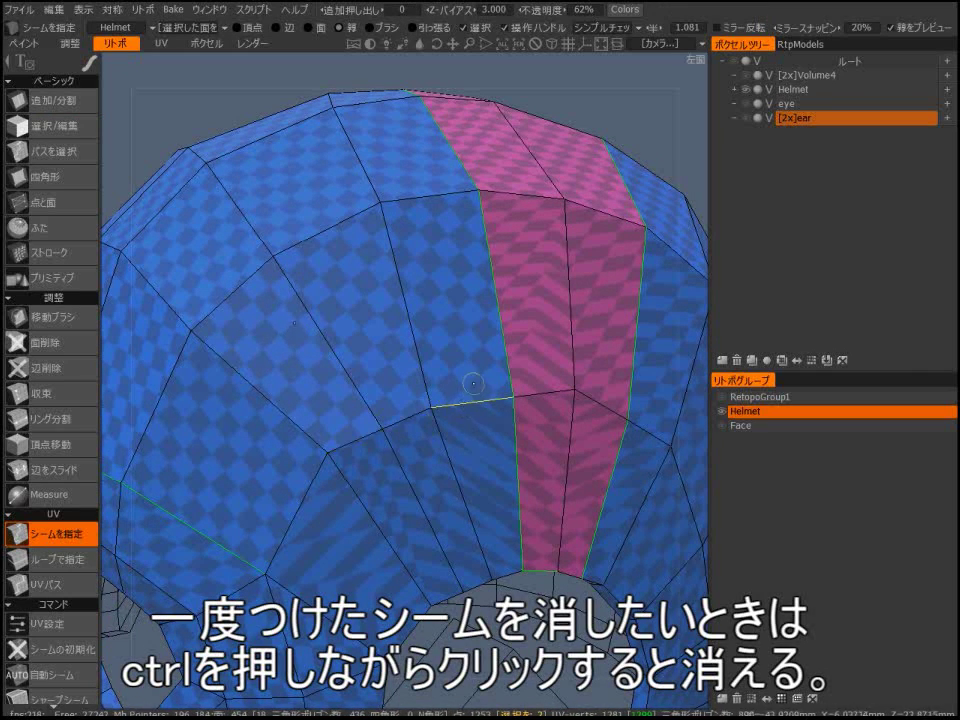
Mark UV path seams from the strip's rear edge down behind the ear opening and along the lower back of the helmet.
{"action": "scroll", "coordinate": [474, 388], "scroll_direction": "down", "scroll_amount": 4}
{"action": "scroll", "coordinate": [499, 437], "scroll_direction": "down", "scroll_amount": 6}
{"action": "left_click_drag", "start_coordinate": [470, 512], "coordinate": [450, 513]}
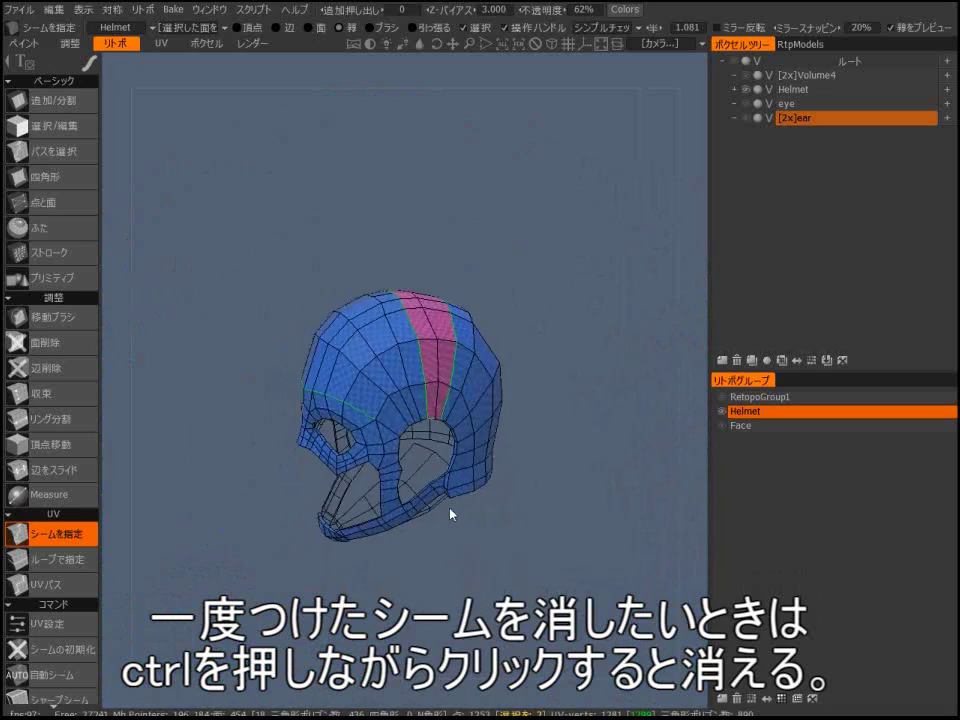
{"action": "scroll", "coordinate": [450, 514], "scroll_direction": "up", "scroll_amount": 3}
{"action": "left_click", "coordinate": [71, 590]}
{"action": "left_click_drag", "start_coordinate": [583, 278], "coordinate": [434, 247]}
{"action": "scroll", "coordinate": [434, 247], "scroll_direction": "up", "scroll_amount": 4}
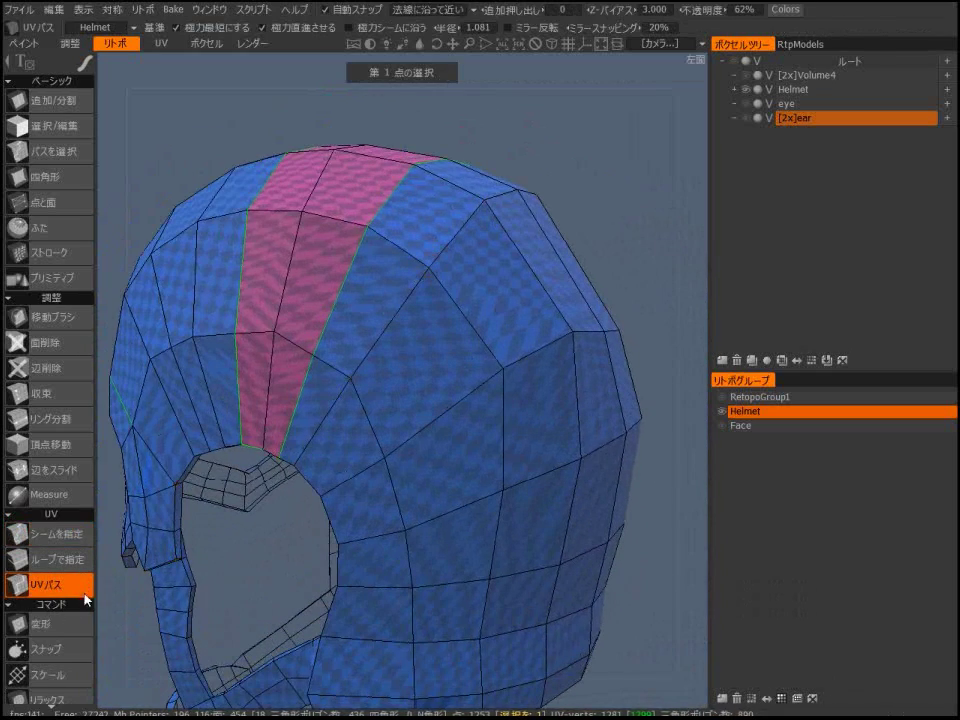
{"action": "scroll", "coordinate": [351, 405], "scroll_direction": "down", "scroll_amount": 4}
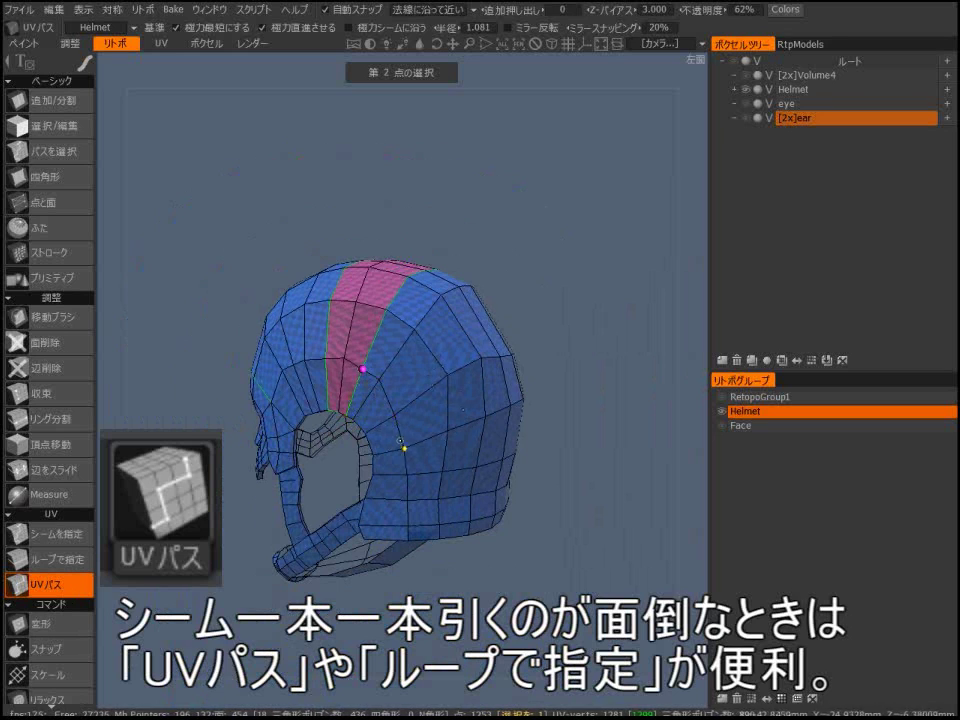
{"action": "left_click", "coordinate": [404, 451]}
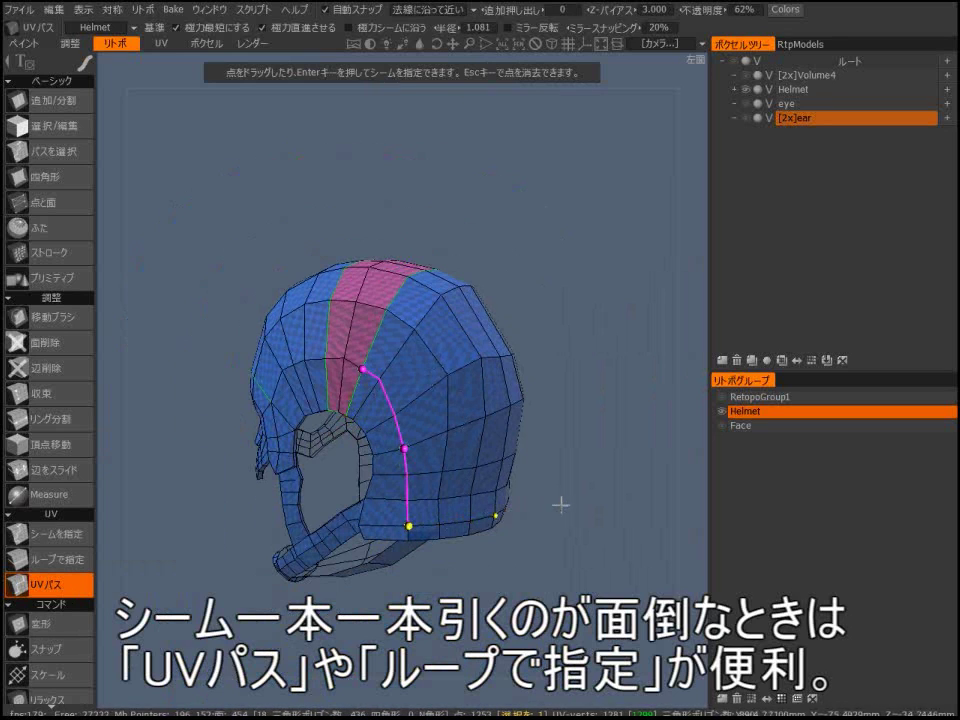
{"action": "left_click_drag", "start_coordinate": [556, 508], "coordinate": [497, 502]}
{"action": "left_click", "coordinate": [537, 512]}
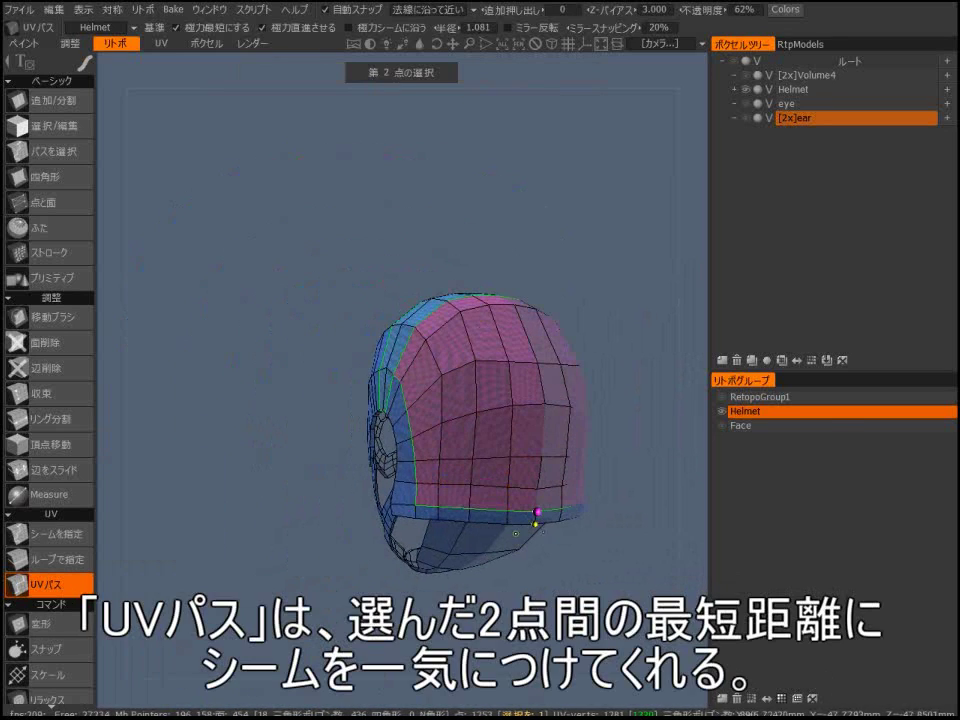
Lay a UV path from the brow seam's outer corner down beside the eye and along the mask's lower edge.
{"action": "left_click_drag", "start_coordinate": [479, 415], "coordinate": [624, 447], "text": "alt"}
{"action": "mouse_move", "coordinate": [420, 469]}
{"action": "left_mouse_down", "text": "alt"}
{"action": "mouse_move", "coordinate": [594, 467]}
{"action": "mouse_move", "coordinate": [567, 464]}
{"action": "left_mouse_up", "text": "alt"}
{"action": "middle_click_drag", "start_coordinate": [567, 464], "coordinate": [612, 435], "text": "alt"}
{"action": "right_click_drag", "start_coordinate": [612, 435], "coordinate": [591, 427], "text": "alt"}
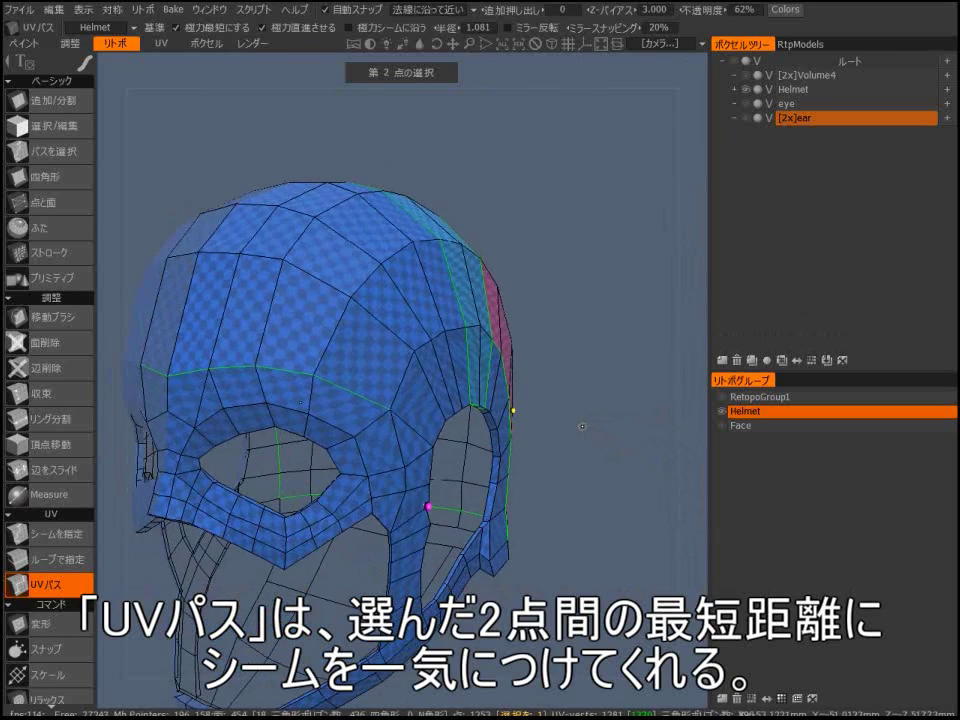
{"action": "left_click_drag", "start_coordinate": [321, 402], "coordinate": [351, 380], "text": "alt"}
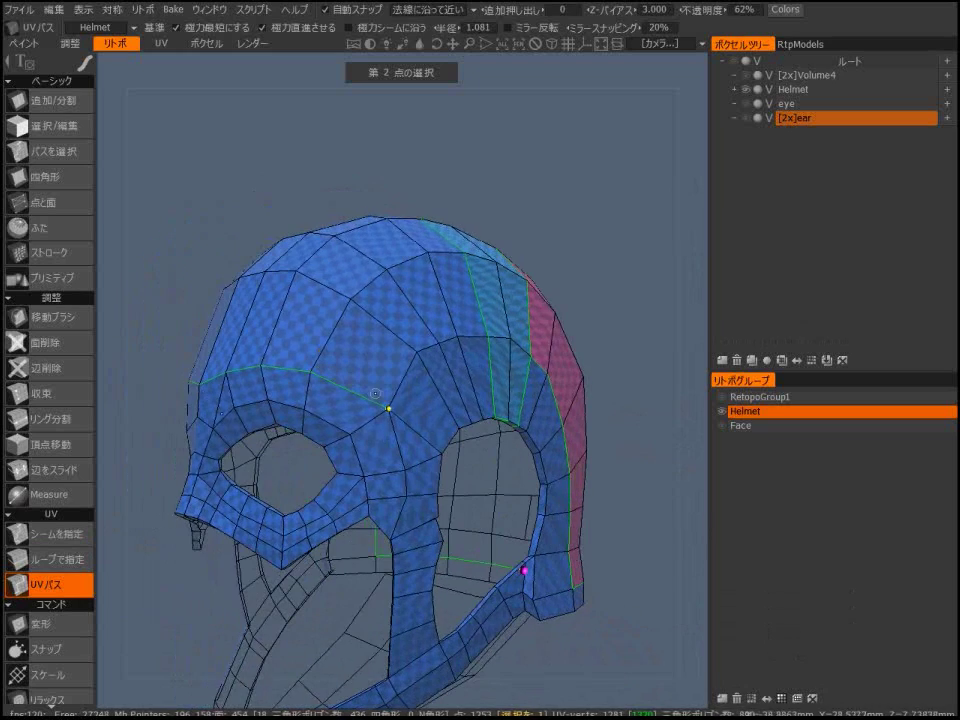
{"action": "left_click", "coordinate": [390, 533]}
{"action": "left_click_drag", "start_coordinate": [398, 500], "coordinate": [448, 412], "text": "alt"}
{"action": "middle_click_drag", "start_coordinate": [338, 490], "coordinate": [446, 452], "text": "alt"}
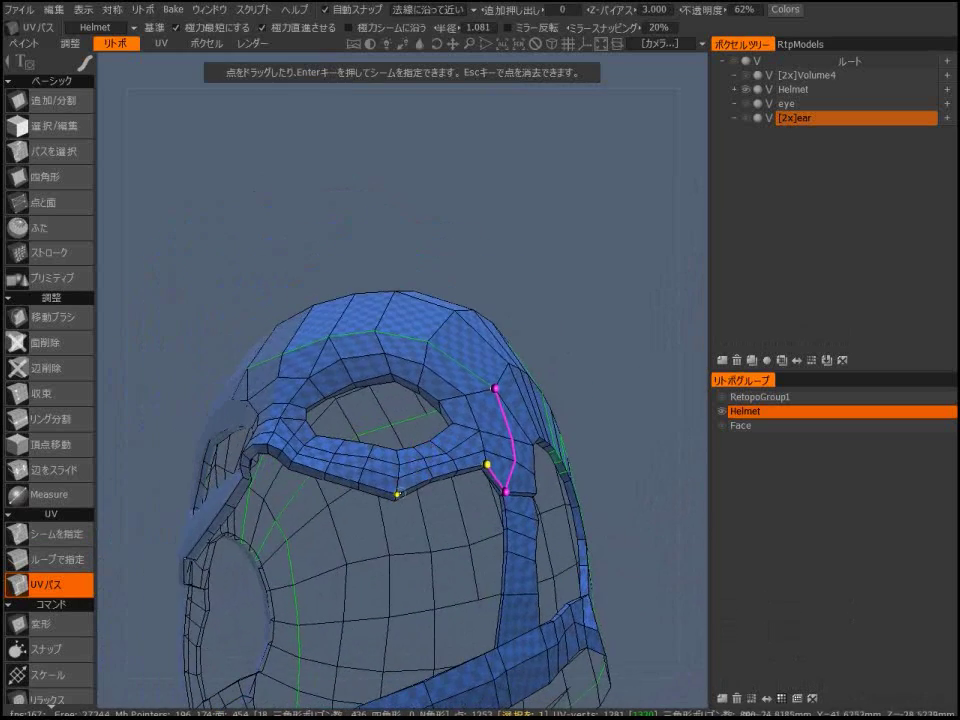
{"action": "left_click_drag", "start_coordinate": [397, 492], "coordinate": [455, 510], "text": "alt"}
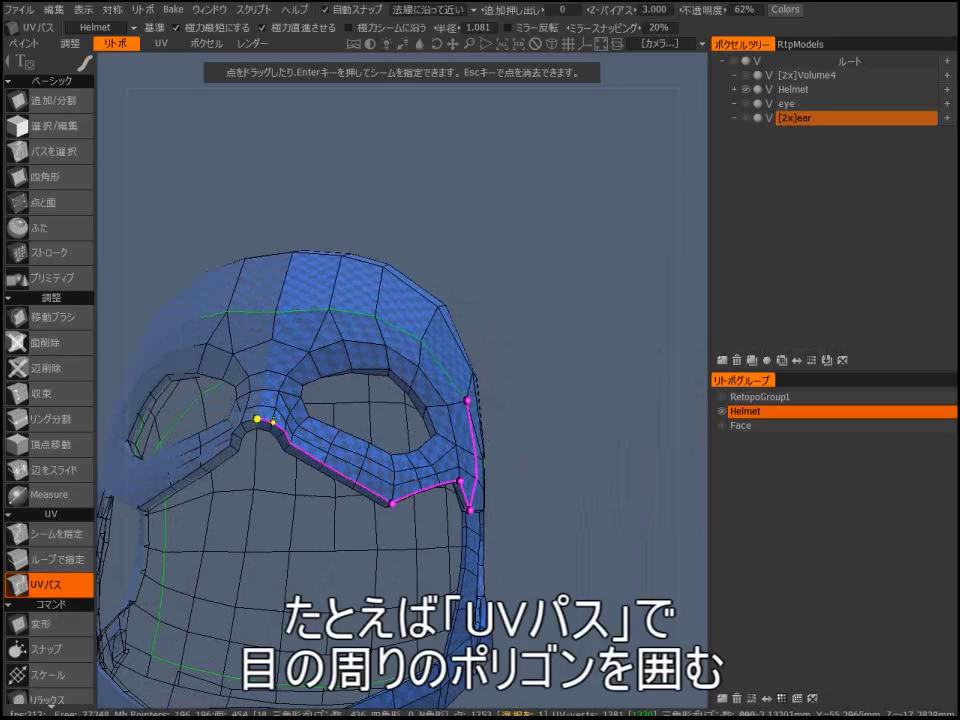
Continue the path to the nose bridge, apply it as a seam, and mark the remaining edge to enclose the eye area.
{"action": "left_click_drag", "start_coordinate": [358, 452], "coordinate": [308, 477], "text": "alt"}
{"action": "mouse_move", "coordinate": [344, 429]}
{"action": "left_mouse_down", "text": "alt"}
{"action": "mouse_move", "coordinate": [414, 499]}
{"action": "mouse_move", "coordinate": [407, 511]}
{"action": "mouse_move", "coordinate": [424, 476]}
{"action": "mouse_move", "coordinate": [379, 471]}
{"action": "left_mouse_up", "text": "alt"}
{"action": "key", "text": "s"}
{"action": "left_click", "coordinate": [322, 381]}
{"action": "left_click_drag", "start_coordinate": [273, 303], "coordinate": [293, 407], "text": "alt"}
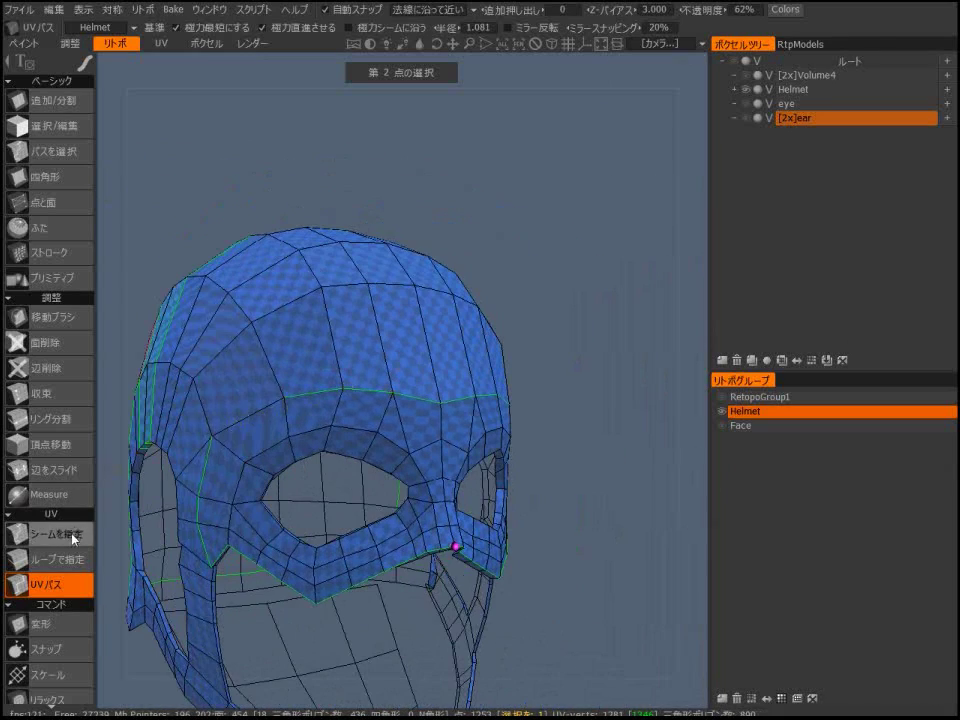
{"action": "left_click", "coordinate": [72, 538]}
{"action": "left_click", "coordinate": [248, 416]}
{"action": "left_click_drag", "start_coordinate": [428, 357], "coordinate": [470, 328], "text": "alt"}
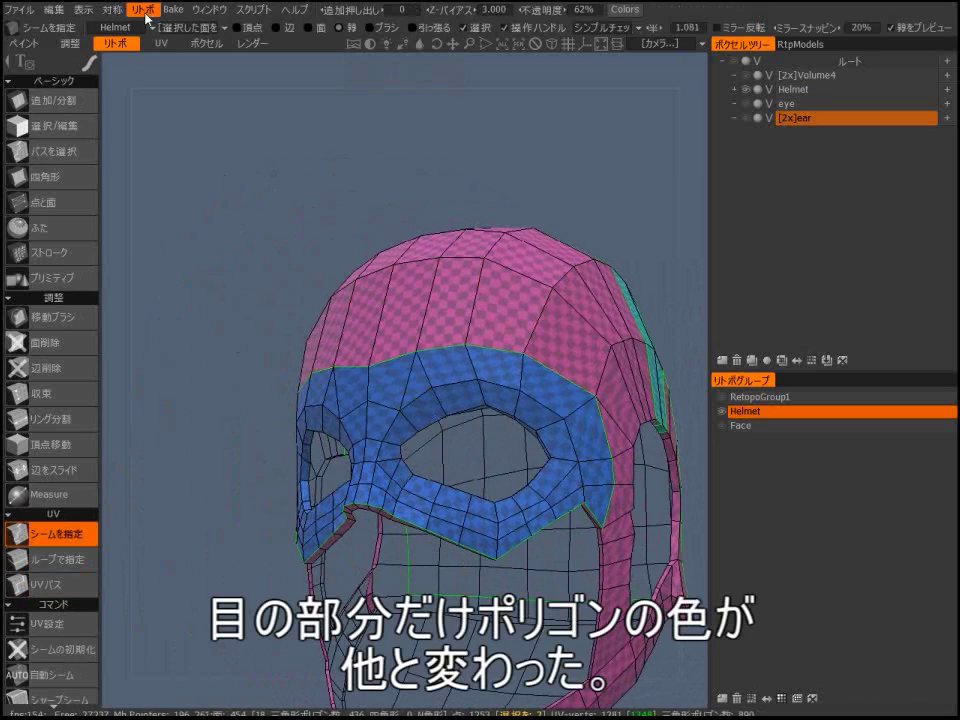
Unwrap the UVs again with the eye-area seams and open the UV Preview.
{"action": "scroll", "coordinate": [73, 527], "scroll_direction": "down", "scroll_amount": 5}
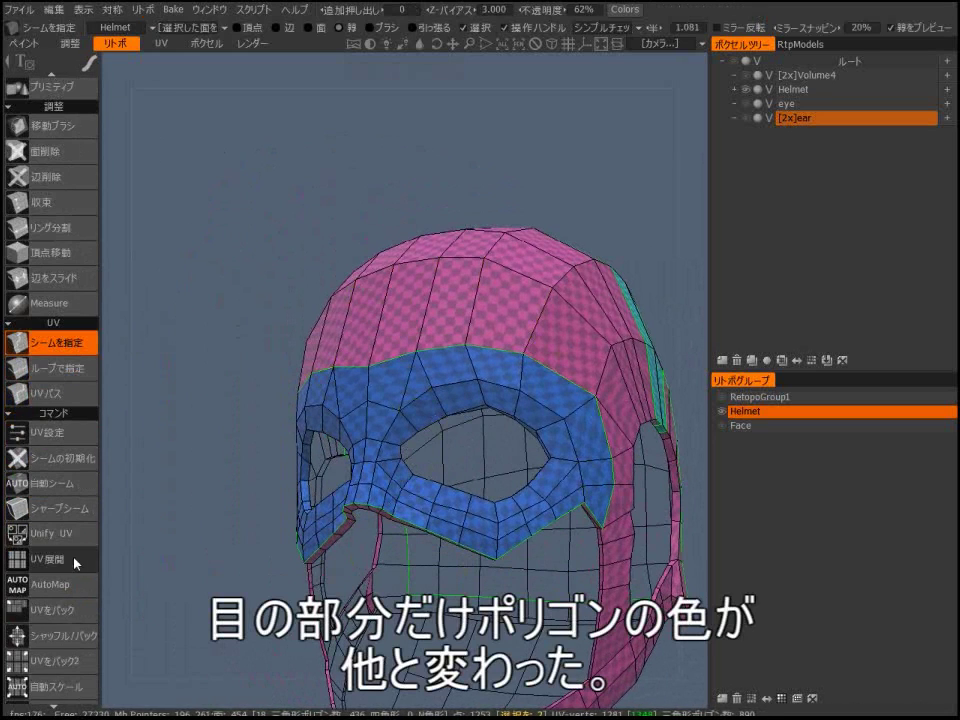
{"action": "left_click", "coordinate": [201, 14]}
{"action": "mouse_move", "coordinate": [213, 37]}
{"action": "left_click", "coordinate": [356, 70]}
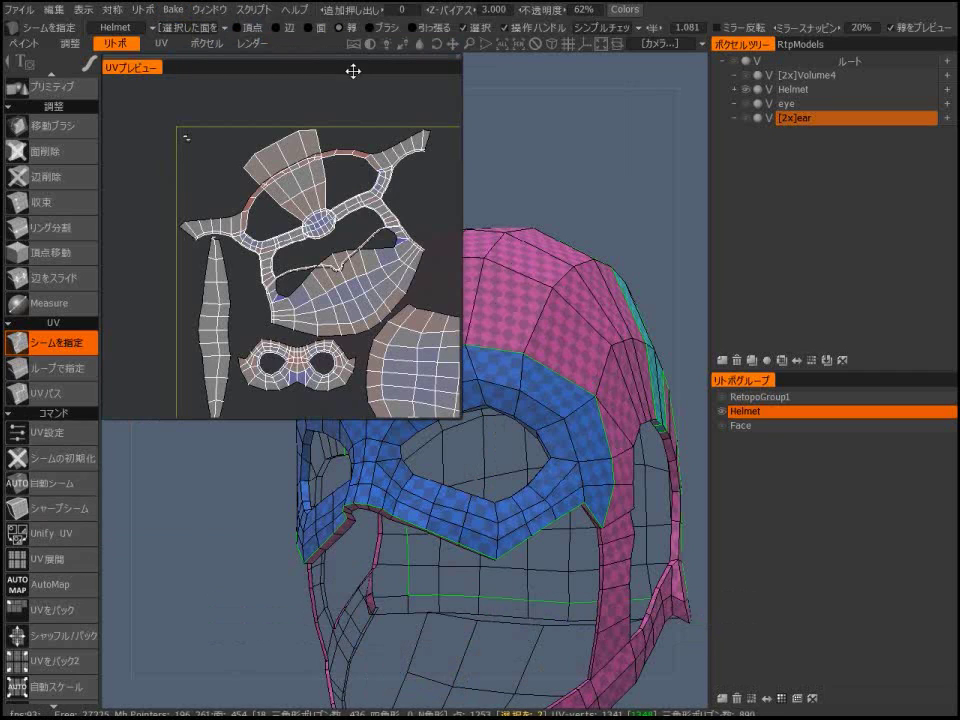
Select the eye-mask island in the UV preview and examine its shape against the helmet mesh.
{"action": "middle_click_drag", "start_coordinate": [421, 243], "coordinate": [347, 187]}
{"action": "left_click", "coordinate": [338, 196]}
{"action": "middle_click_drag", "start_coordinate": [259, 309], "coordinate": [331, 257]}
{"action": "right_click_drag", "start_coordinate": [332, 261], "coordinate": [381, 208]}
{"action": "left_click", "coordinate": [327, 291]}
{"action": "middle_click_drag", "start_coordinate": [336, 361], "coordinate": [338, 369]}
{"action": "middle_click_drag", "start_coordinate": [243, 498], "coordinate": [251, 600]}
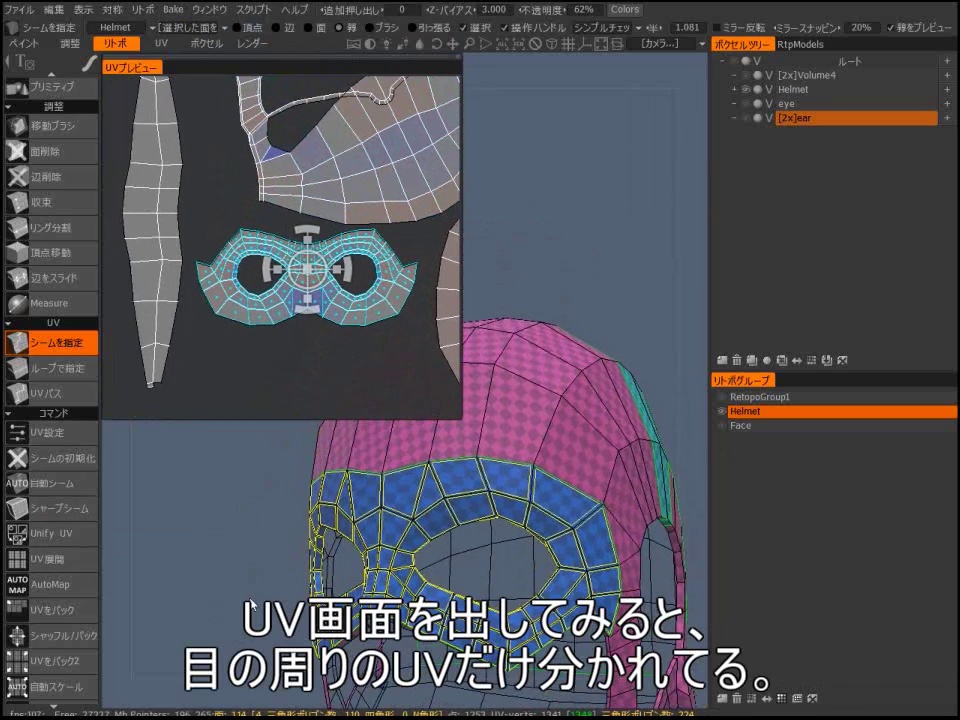
{"action": "scroll", "coordinate": [313, 377], "scroll_direction": "up", "scroll_amount": 5}
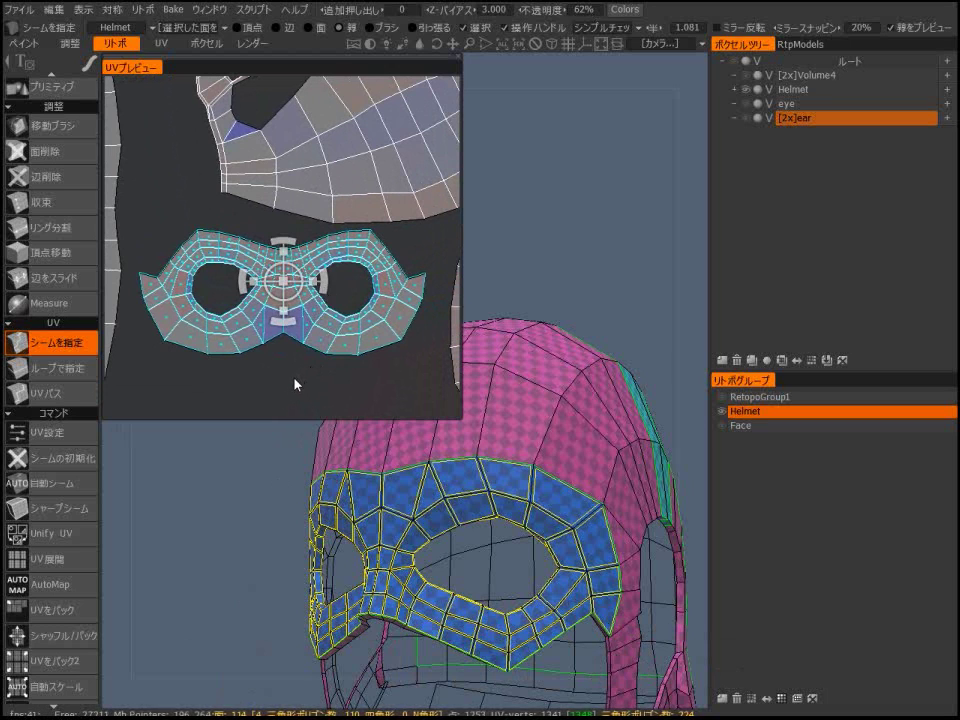
{"action": "scroll", "coordinate": [266, 566], "scroll_direction": "down", "scroll_amount": 6}
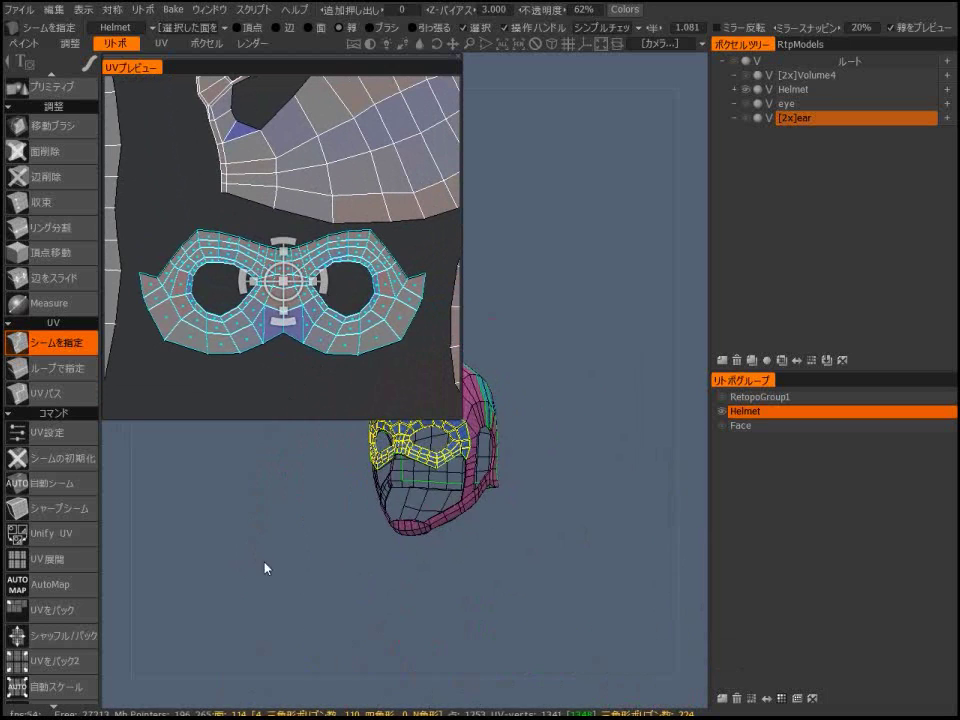
{"action": "scroll", "coordinate": [280, 540], "scroll_direction": "up", "scroll_amount": 5}
{"action": "left_click_drag", "start_coordinate": [294, 500], "coordinate": [211, 462]}
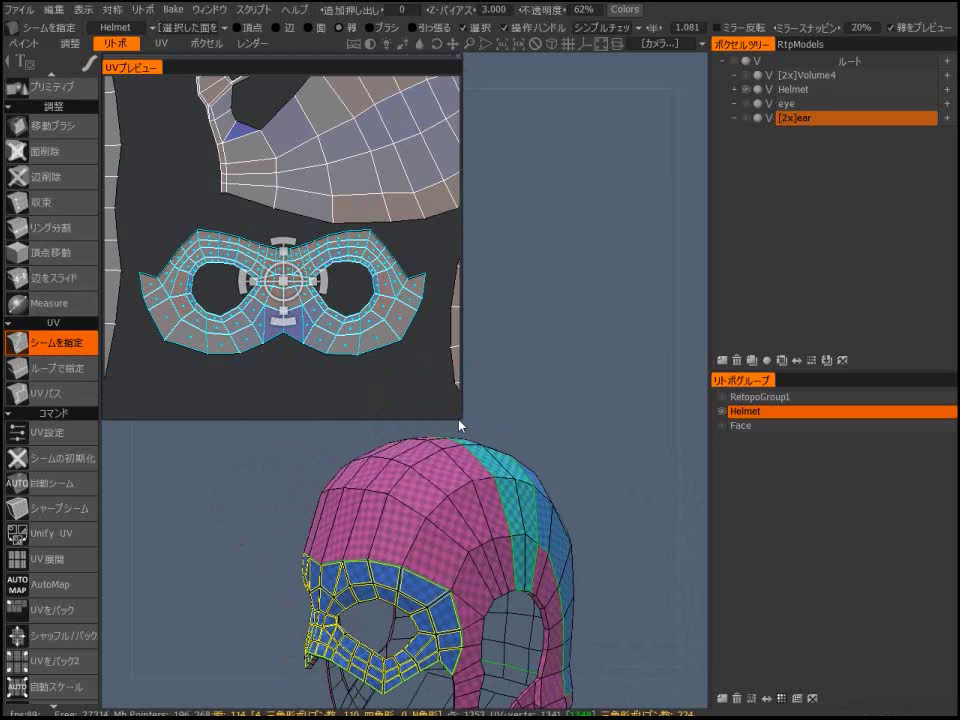
Shrink the UV Preview window to uncover the helmet.
{"action": "left_click_drag", "start_coordinate": [459, 421], "coordinate": [243, 220]}
{"action": "scroll", "coordinate": [422, 373], "scroll_direction": "up", "scroll_amount": 2}
{"action": "middle_click_drag", "start_coordinate": [422, 373], "coordinate": [384, 243]}
{"action": "mouse_move", "coordinate": [384, 243]}
{"action": "left_mouse_down"}
{"action": "mouse_move", "coordinate": [394, 229]}
{"action": "mouse_move", "coordinate": [372, 236]}
{"action": "left_mouse_up"}
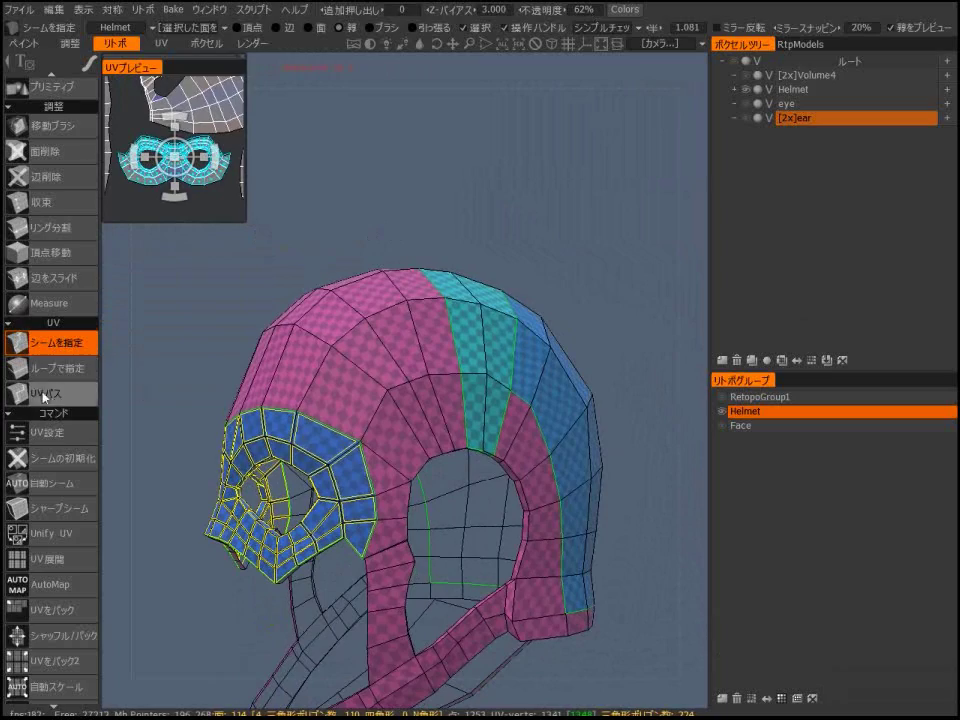
Mark seam edges along the upper rim of the ear opening at the end of the over-head strip.
{"action": "scroll", "coordinate": [326, 401], "scroll_direction": "up", "scroll_amount": 3}
{"action": "left_click_drag", "start_coordinate": [326, 401], "coordinate": [332, 375], "text": "alt"}
{"action": "left_click_drag", "start_coordinate": [440, 430], "coordinate": [612, 378], "text": "alt"}
{"action": "left_click", "coordinate": [450, 503]}
{"action": "left_click", "coordinate": [486, 485]}
{"action": "left_click", "coordinate": [519, 468]}
{"action": "scroll", "coordinate": [532, 446], "scroll_direction": "down", "scroll_amount": 3}
{"action": "left_click_drag", "start_coordinate": [336, 428], "coordinate": [398, 404], "text": "alt"}
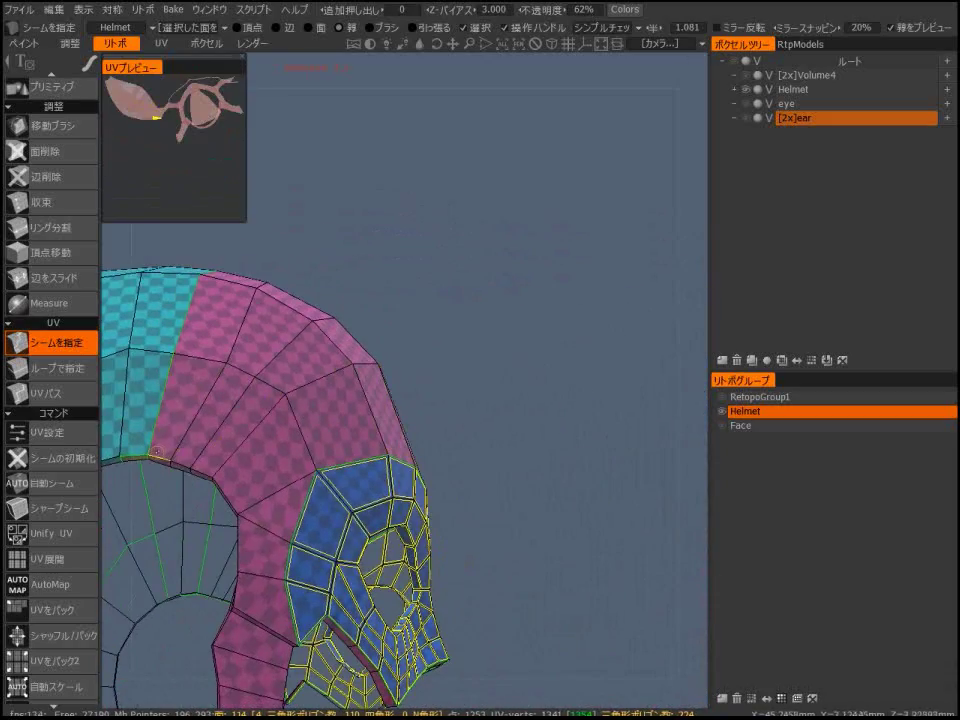
Mark a seam edge across the temple from the eye mask to the ear opening, separating the forehead from the cheek.
{"action": "left_click", "coordinate": [279, 493]}
{"action": "left_click_drag", "start_coordinate": [500, 436], "coordinate": [130, 460], "text": "alt"}
{"action": "left_click_drag", "start_coordinate": [334, 379], "coordinate": [236, 362], "text": "alt"}
{"action": "left_click_drag", "start_coordinate": [478, 316], "coordinate": [384, 330], "text": "alt"}
{"action": "scroll", "coordinate": [428, 338], "scroll_direction": "down", "scroll_amount": 4}
{"action": "left_click_drag", "start_coordinate": [420, 390], "coordinate": [576, 400], "text": "alt"}
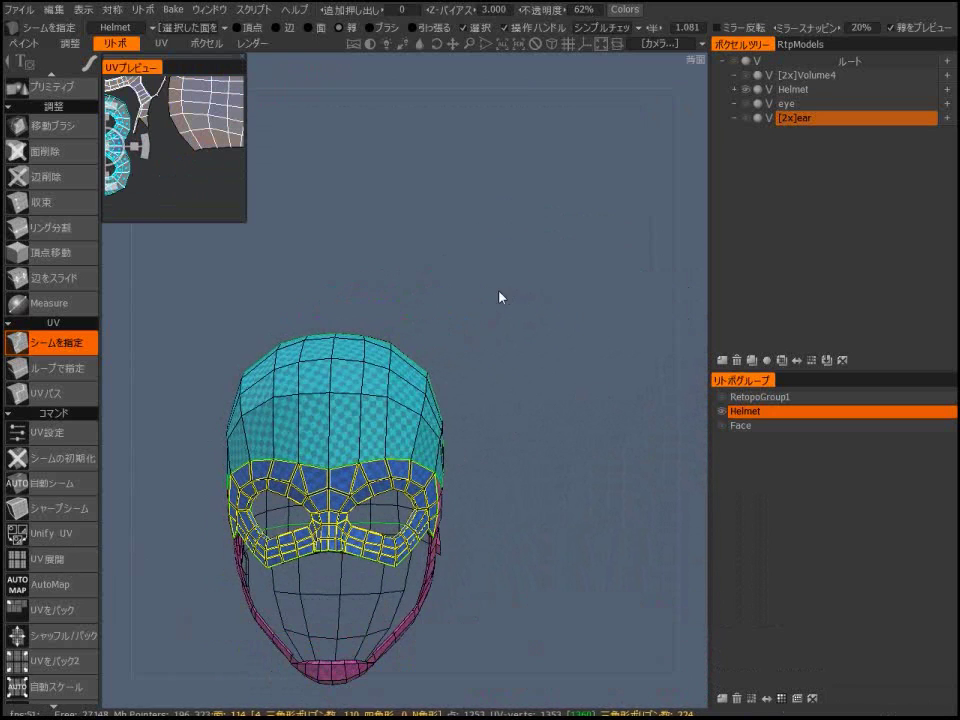
Lay a UV path along the inner upper edge of the chin guard and apply it as a seam.
{"action": "middle_click_drag", "start_coordinate": [211, 183], "coordinate": [243, 226], "text": "alt"}
{"action": "scroll", "coordinate": [178, 201], "scroll_direction": "down", "scroll_amount": 3}
{"action": "scroll", "coordinate": [220, 178], "scroll_direction": "down", "scroll_amount": 1}
{"action": "left_click_drag", "start_coordinate": [430, 470], "coordinate": [385, 440], "text": "alt"}
{"action": "scroll", "coordinate": [452, 434], "scroll_direction": "up", "scroll_amount": 4}
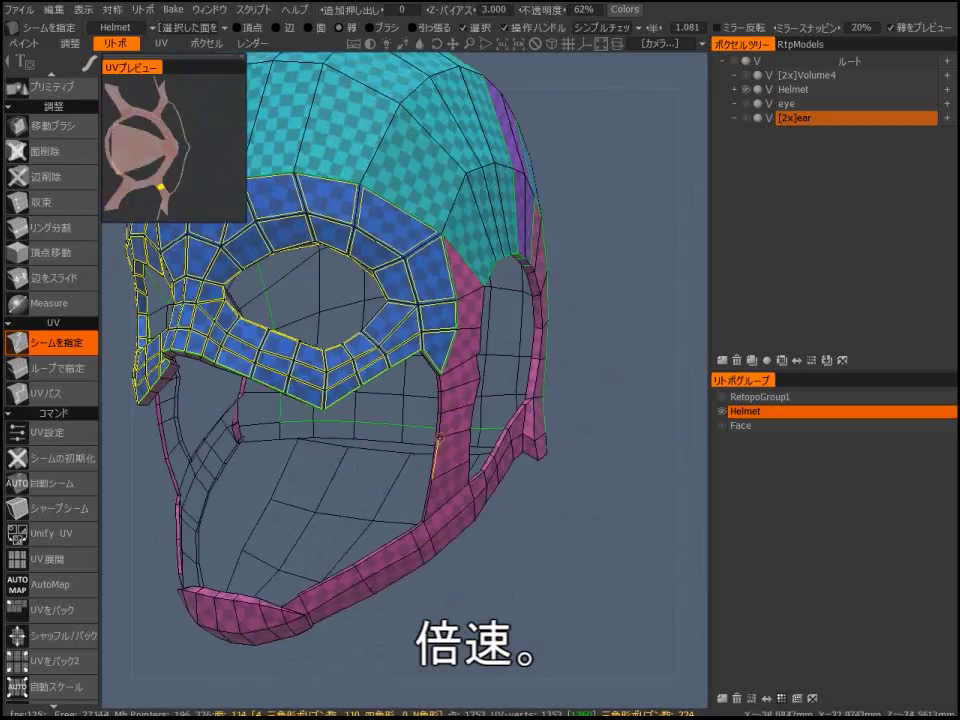
{"action": "left_click", "coordinate": [49, 394]}
{"action": "scroll", "coordinate": [450, 450], "scroll_direction": "up", "scroll_amount": 3}
{"action": "left_click", "coordinate": [520, 468]}
{"action": "left_click_drag", "start_coordinate": [500, 480], "coordinate": [400, 560], "text": "alt"}
{"action": "left_click", "coordinate": [412, 570]}
{"action": "left_click", "coordinate": [350, 510]}
{"action": "left_click_drag", "start_coordinate": [350, 510], "coordinate": [367, 506], "text": "alt"}
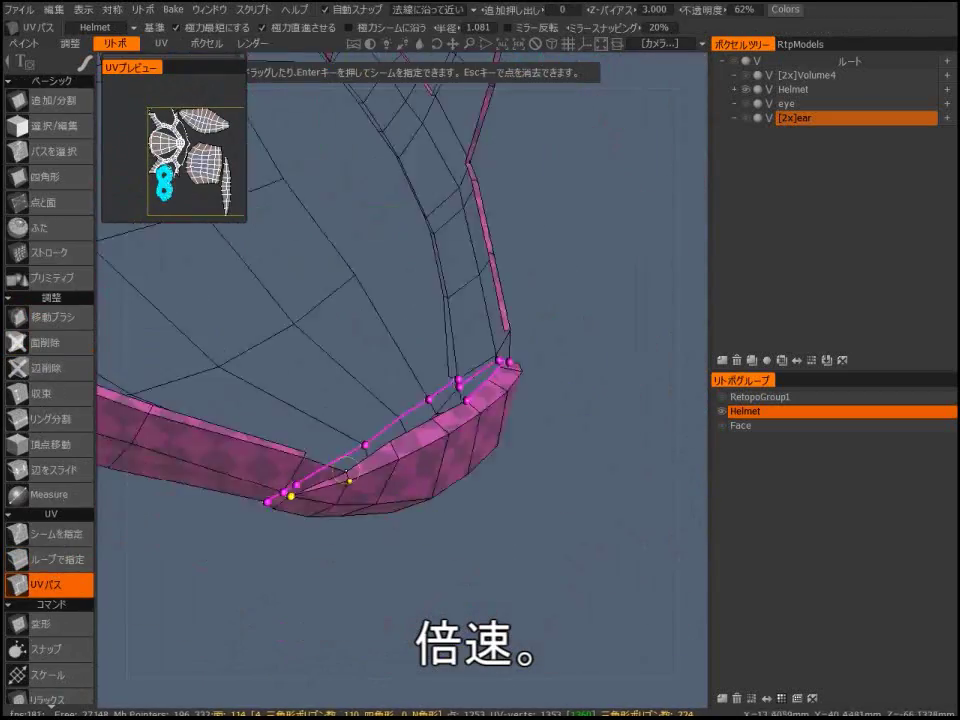
{"action": "key", "text": "Return"}
Lay a UV path along the inner rim of the ear opening and apply it as a seam.
{"action": "scroll", "coordinate": [367, 506], "scroll_direction": "down", "scroll_amount": 5}
{"action": "left_click_drag", "start_coordinate": [448, 514], "coordinate": [429, 553], "text": "alt"}
{"action": "scroll", "coordinate": [429, 553], "scroll_direction": "up", "scroll_amount": 5}
{"action": "left_click", "coordinate": [49, 534]}
{"action": "left_click", "coordinate": [49, 585]}
{"action": "left_click", "coordinate": [175, 485]}
{"action": "left_click", "coordinate": [337, 409]}
{"action": "left_click_drag", "start_coordinate": [453, 413], "coordinate": [430, 520], "text": "alt"}
{"action": "left_click", "coordinate": [416, 536]}
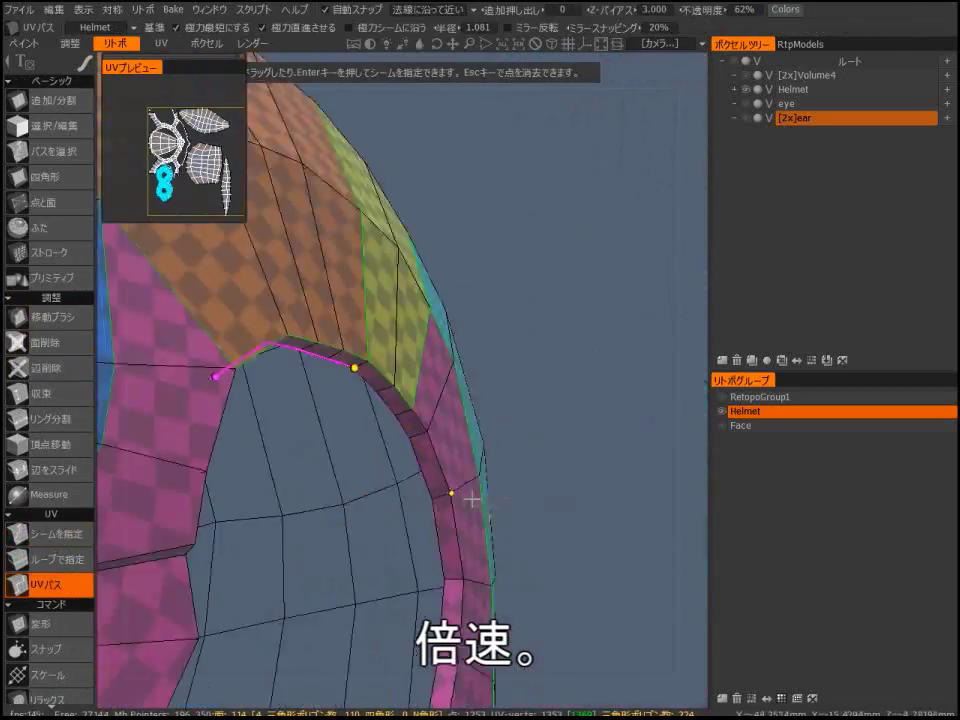
{"action": "scroll", "coordinate": [400, 500], "scroll_direction": "down", "scroll_amount": 4}
{"action": "left_click", "coordinate": [328, 536]}
{"action": "scroll", "coordinate": [400, 560], "scroll_direction": "up", "scroll_amount": 4}
{"action": "left_click", "coordinate": [413, 595]}
{"action": "key", "text": "Return"}
Mark a seam edge on the helmet shell above the ear opening and clear a stray seam edge near the opening's rim.
{"action": "key", "text": "space"}
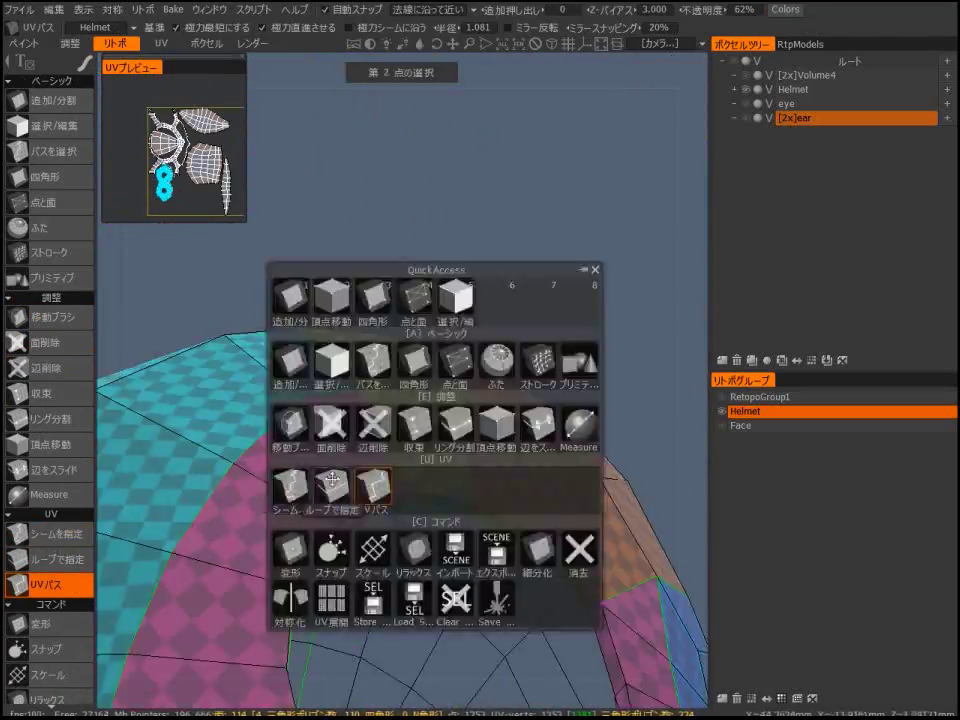
{"action": "left_click", "coordinate": [290, 487]}
{"action": "scroll", "coordinate": [420, 470], "scroll_direction": "down", "scroll_amount": 5}
{"action": "left_click_drag", "start_coordinate": [332, 480], "coordinate": [420, 480], "text": "alt"}
{"action": "scroll", "coordinate": [450, 440], "scroll_direction": "up", "scroll_amount": 5}
{"action": "left_click", "coordinate": [49, 585]}
{"action": "left_click", "coordinate": [441, 195]}
{"action": "left_click", "coordinate": [49, 534]}
{"action": "left_click_drag", "start_coordinate": [470, 250], "coordinate": [550, 360], "text": "alt"}
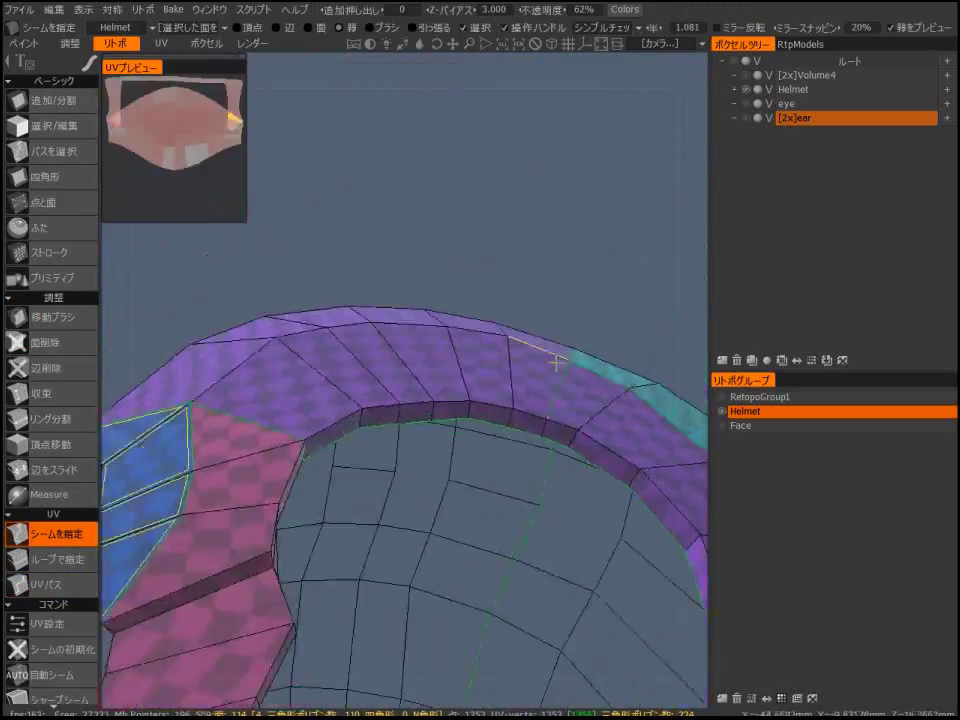
{"action": "left_click", "coordinate": [556, 362]}
{"action": "scroll", "coordinate": [500, 400], "scroll_direction": "down", "scroll_amount": 5}
{"action": "scroll", "coordinate": [467, 418], "scroll_direction": "up", "scroll_amount": 4}
{"action": "left_click", "coordinate": [467, 418], "text": "ctrl"}
{"action": "left_click_drag", "start_coordinate": [467, 418], "coordinate": [380, 385], "text": "alt"}
{"action": "scroll", "coordinate": [50, 560], "scroll_direction": "down", "scroll_amount": 4}
Enlarge the UV Preview to check the islands, close it, and examine the chin strap on the mesh.
{"action": "left_click_drag", "start_coordinate": [246, 222], "coordinate": [508, 443]}
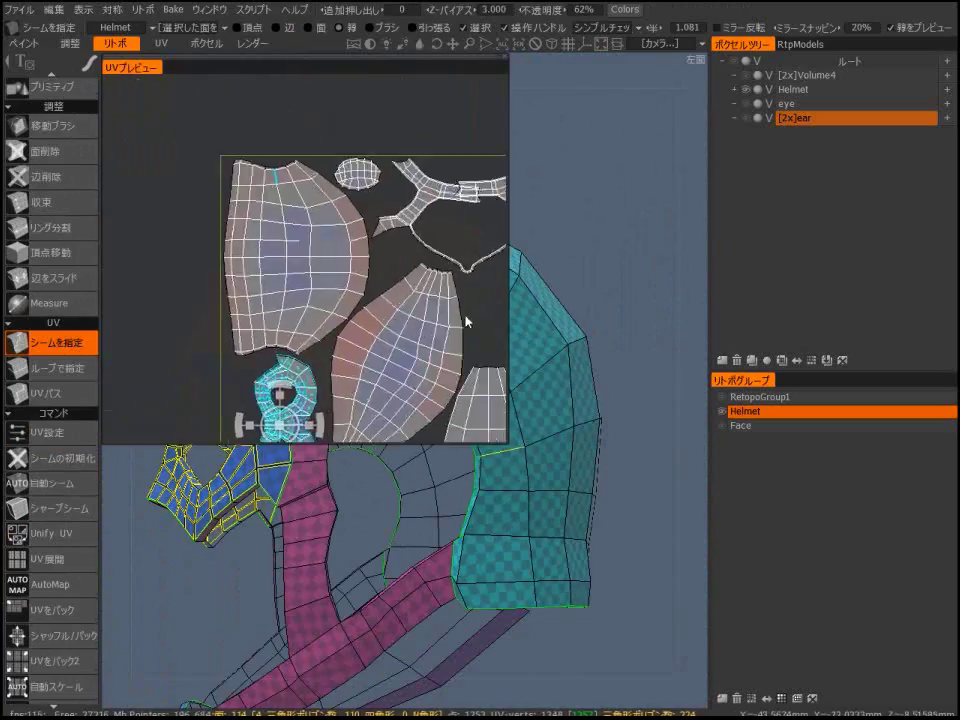
{"action": "scroll", "coordinate": [465, 322], "scroll_direction": "up", "scroll_amount": 5}
{"action": "left_click_drag", "start_coordinate": [560, 500], "coordinate": [622, 506], "text": "alt"}
{"action": "left_click", "coordinate": [505, 57]}
{"action": "scroll", "coordinate": [50, 400], "scroll_direction": "up", "scroll_amount": 4}
{"action": "left_click", "coordinate": [52, 126]}
{"action": "left_click", "coordinate": [50, 534]}
{"action": "scroll", "coordinate": [385, 472], "scroll_direction": "up", "scroll_amount": 5}
{"action": "left_click_drag", "start_coordinate": [385, 472], "coordinate": [252, 601], "text": "alt"}
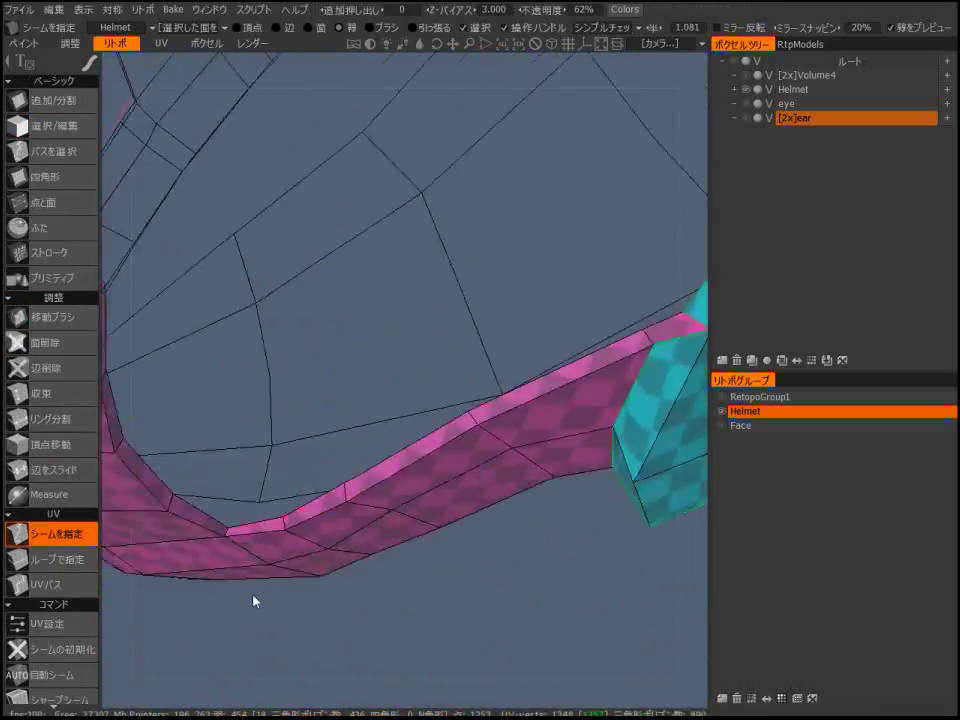
{"action": "scroll", "coordinate": [252, 601], "scroll_direction": "down", "scroll_amount": 6}
{"action": "left_click_drag", "start_coordinate": [379, 491], "coordinate": [470, 500], "text": "alt"}
{"action": "scroll", "coordinate": [50, 624], "scroll_direction": "down", "scroll_amount": 4}
Reopen the UV Preview and inspect the shape and layout of the individual islands.
{"action": "left_click", "coordinate": [209, 10]}
{"action": "mouse_move", "coordinate": [296, 36]}
{"action": "left_click", "coordinate": [364, 71]}
{"action": "middle_click_drag", "start_coordinate": [560, 310], "coordinate": [530, 450], "text": "alt"}
{"action": "left_click", "coordinate": [366, 330]}
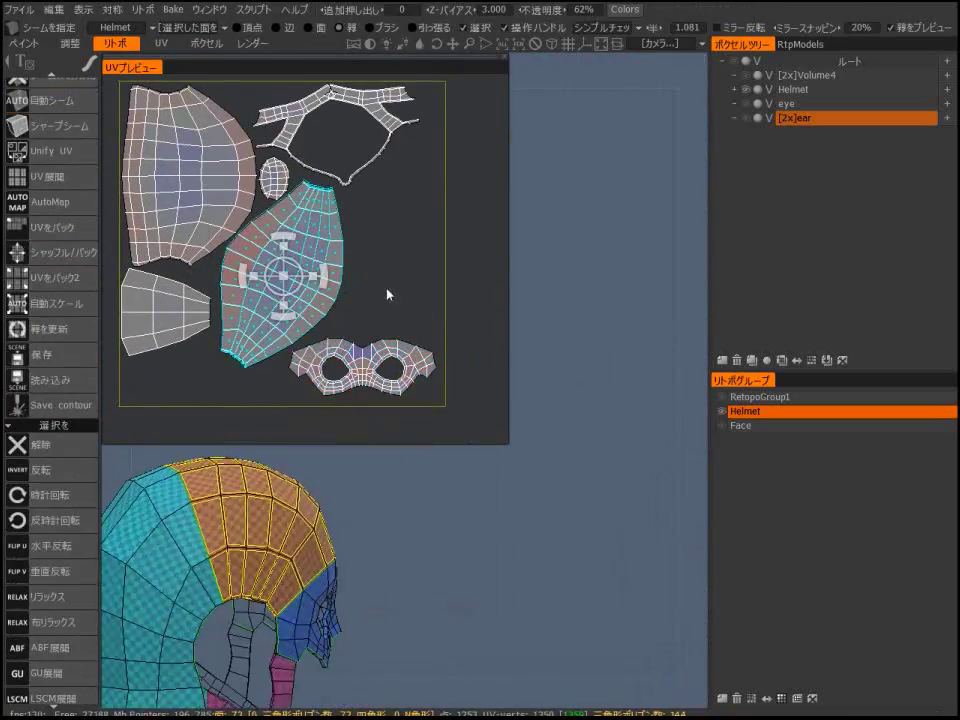
{"action": "scroll", "coordinate": [282, 368], "scroll_direction": "up", "scroll_amount": 5}
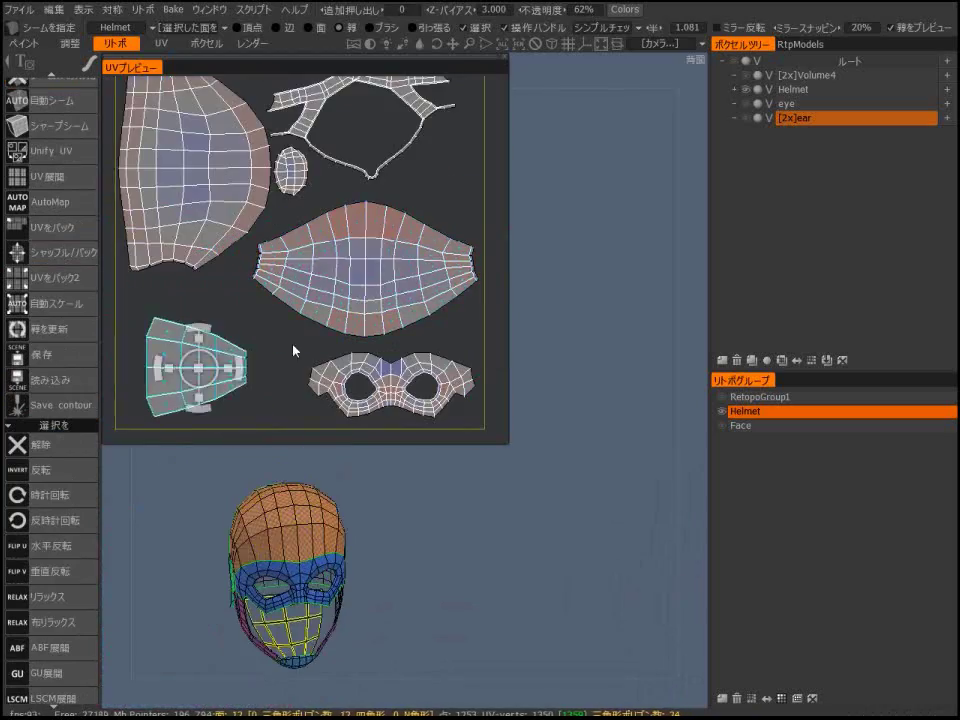
{"action": "scroll", "coordinate": [429, 161], "scroll_direction": "up", "scroll_amount": 4}
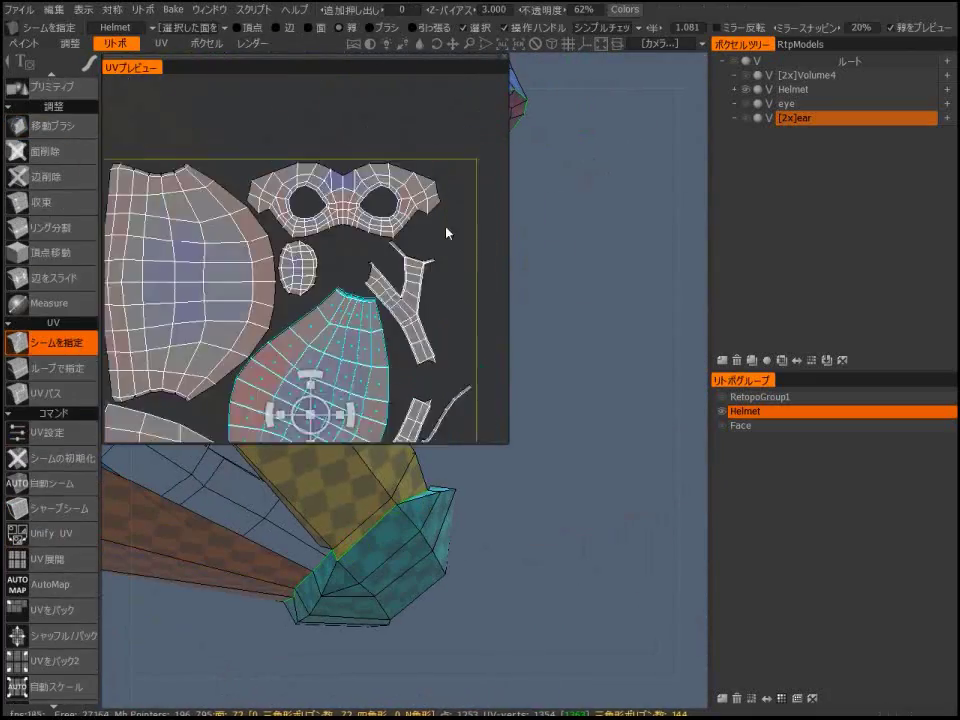
{"action": "scroll", "coordinate": [334, 170], "scroll_direction": "up", "scroll_amount": 3}
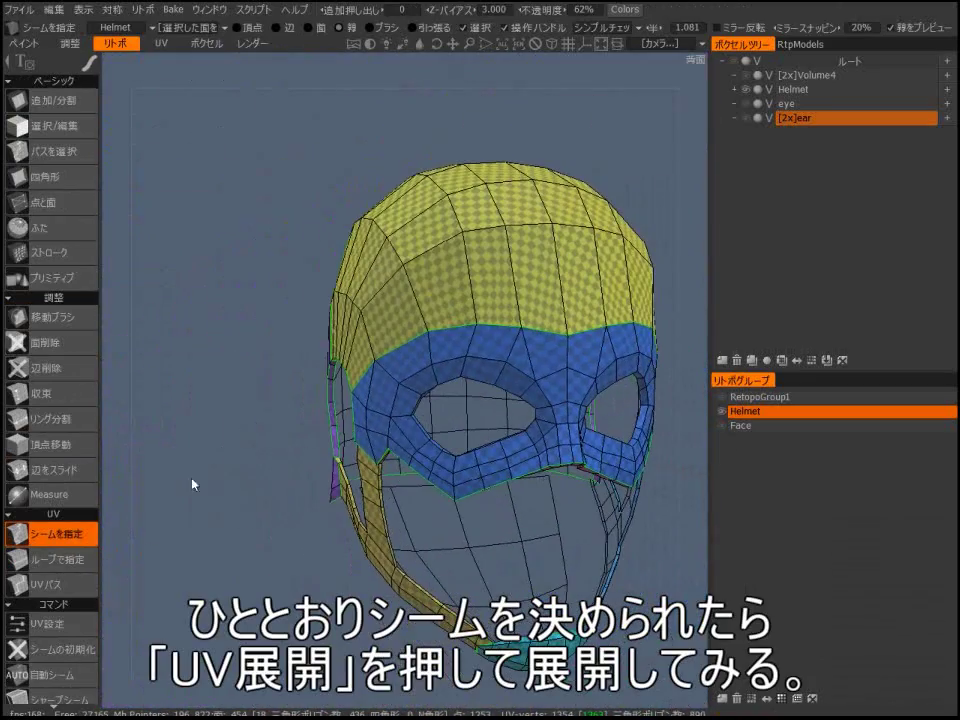
Bring up the UV Preview again with the whole unwrapped layout in view.
{"action": "scroll", "coordinate": [69, 510], "scroll_direction": "down", "scroll_amount": 3}
{"action": "scroll", "coordinate": [75, 510], "scroll_direction": "down", "scroll_amount": 3}
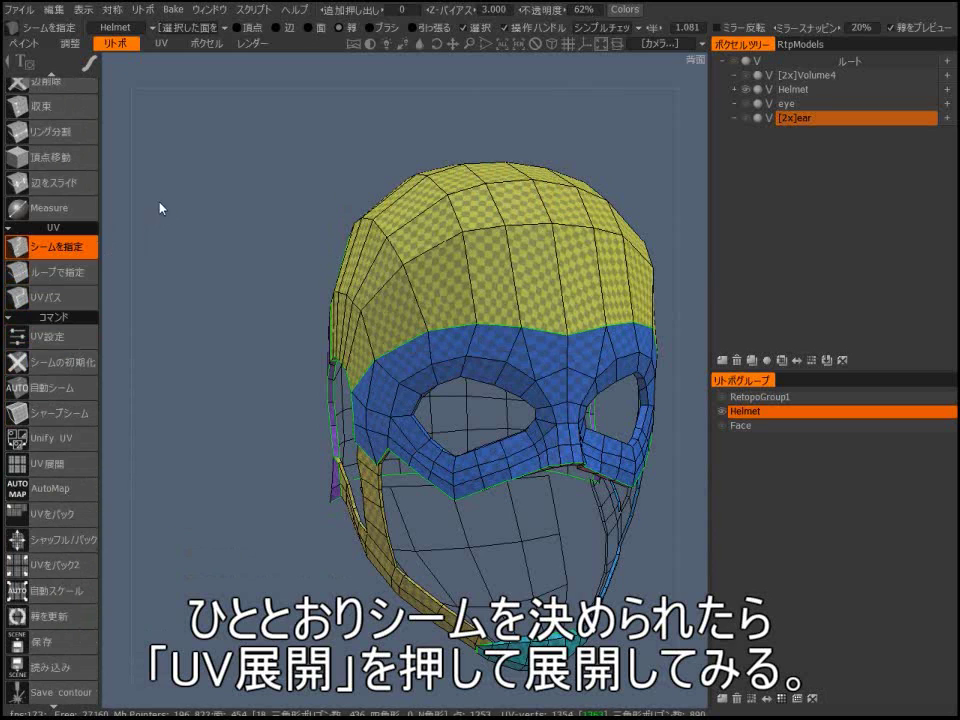
{"action": "left_click", "coordinate": [176, 9]}
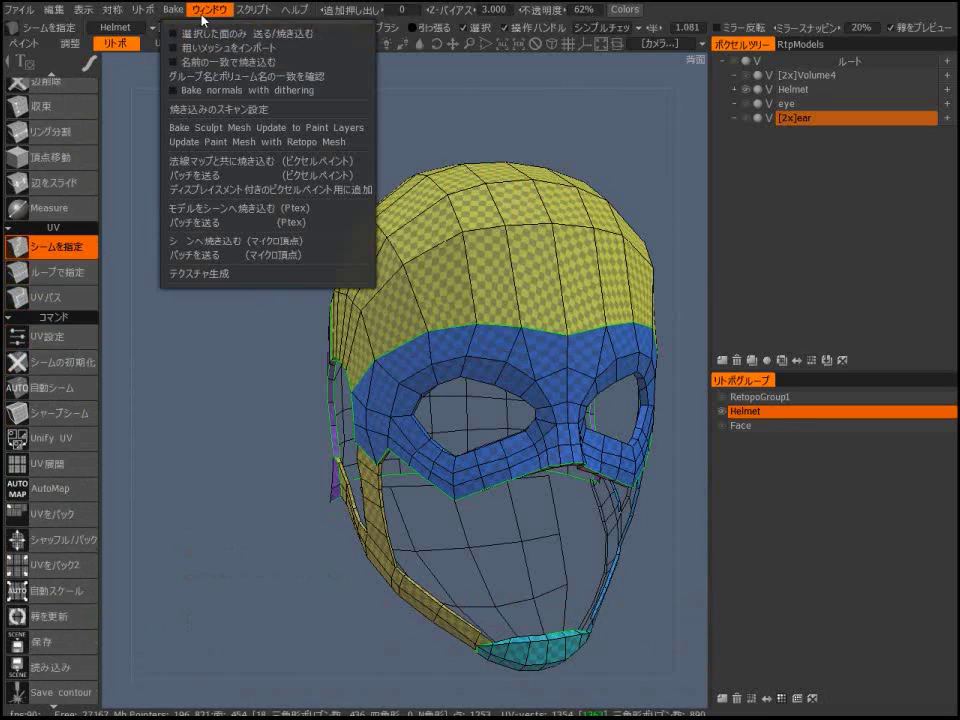
{"action": "mouse_move", "coordinate": [215, 17]}
{"action": "mouse_move", "coordinate": [240, 35]}
{"action": "left_click", "coordinate": [369, 72]}
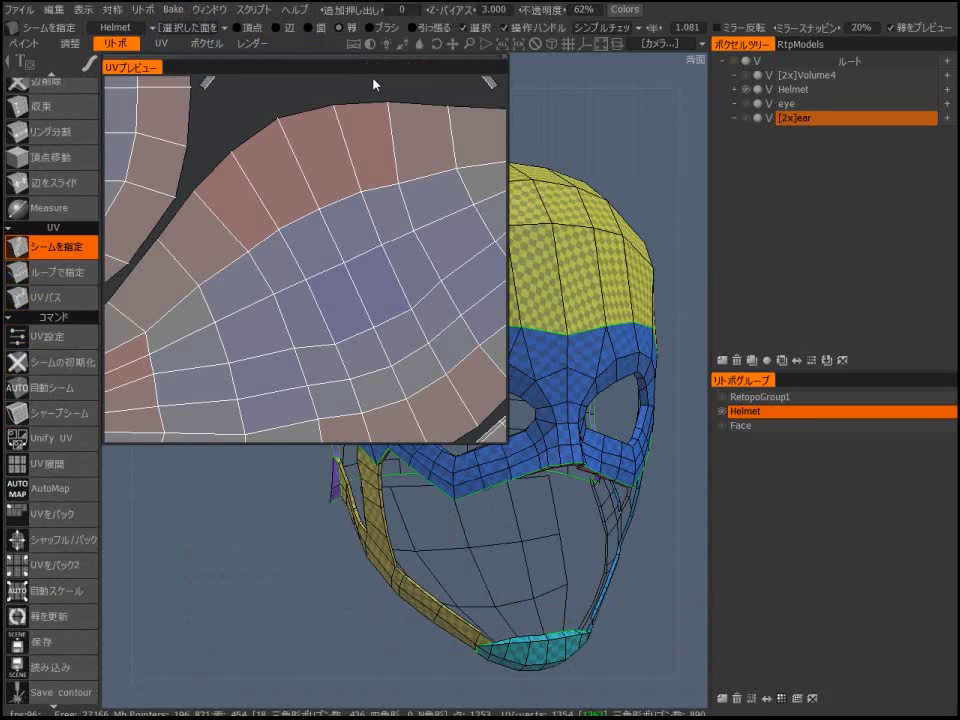
{"action": "scroll", "coordinate": [364, 244], "scroll_direction": "down", "scroll_amount": 5}
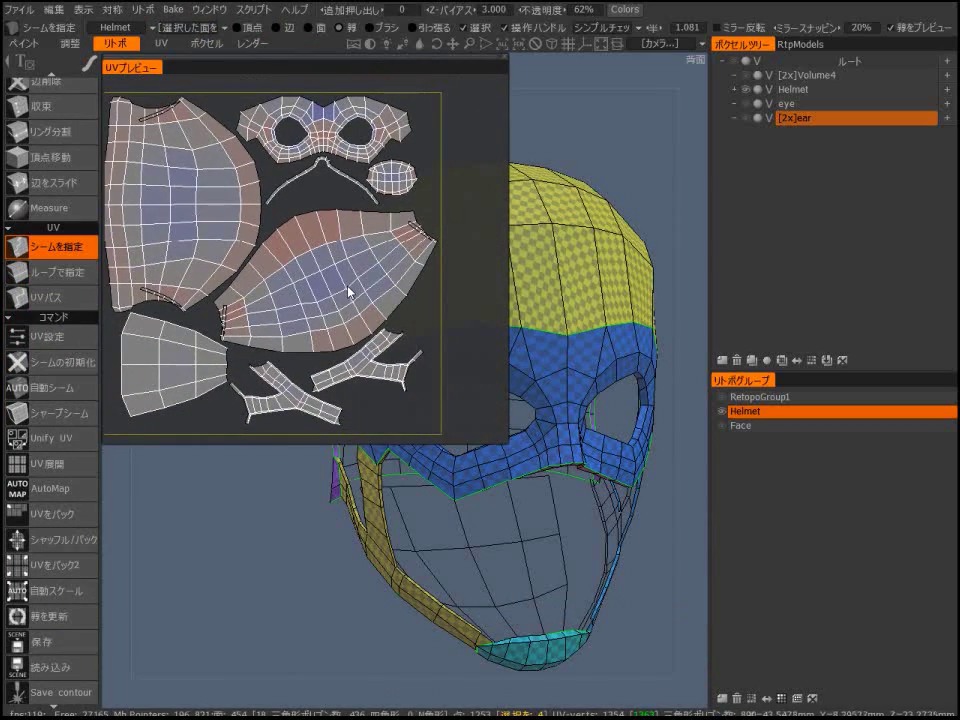
Correct the seam edges on the ear opening's inner rim so the rim strip forms its own island.
{"action": "scroll", "coordinate": [349, 292], "scroll_direction": "up", "scroll_amount": 1}
{"action": "left_click_drag", "start_coordinate": [301, 582], "coordinate": [474, 466]}
{"action": "scroll", "coordinate": [560, 513], "scroll_direction": "up", "scroll_amount": 3}
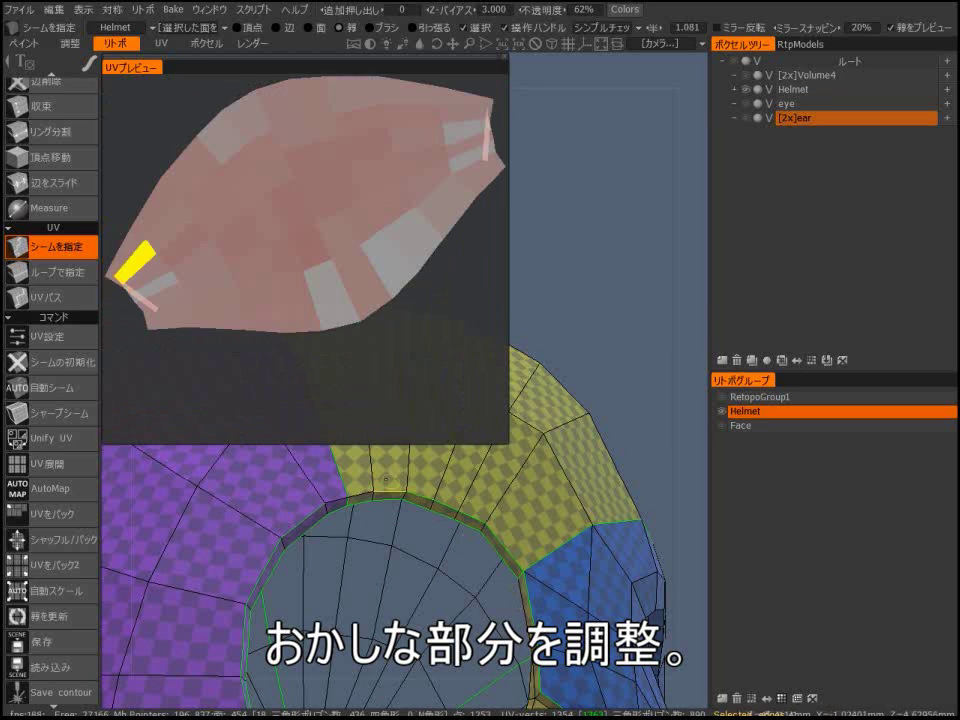
{"action": "left_click_drag", "start_coordinate": [612, 505], "coordinate": [548, 628], "text": "alt"}
{"action": "right_click_drag", "start_coordinate": [548, 628], "coordinate": [532, 515], "text": "alt"}
{"action": "left_click_drag", "start_coordinate": [532, 515], "coordinate": [526, 482], "text": "alt"}
{"action": "left_click", "coordinate": [525, 553]}
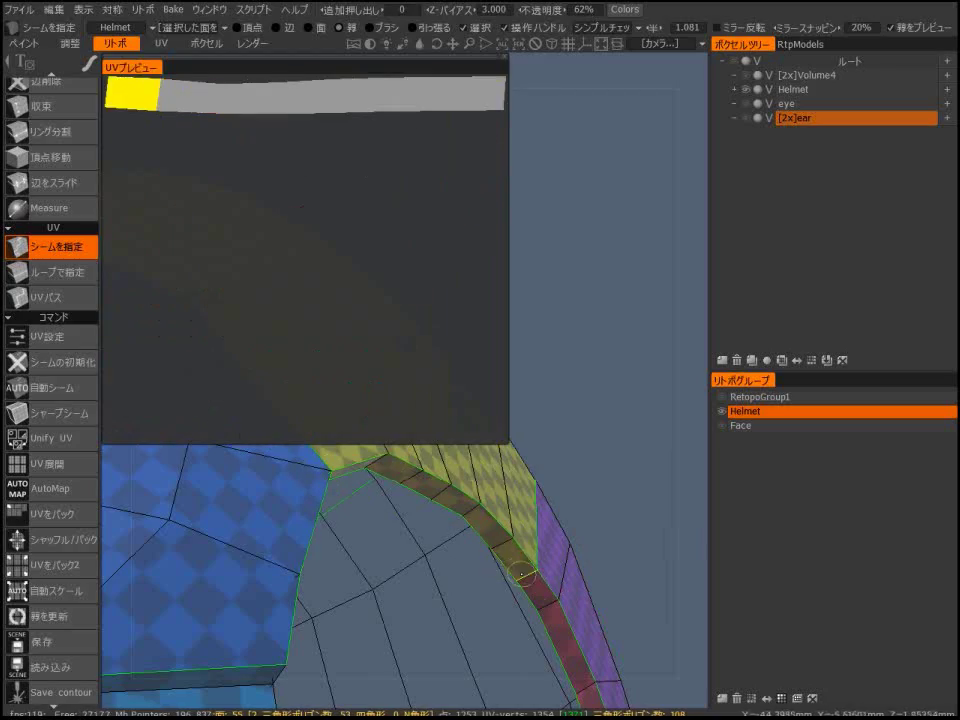
{"action": "left_click", "coordinate": [527, 574]}
Unwrap the helmet's UVs again after checking the ear-opening seams, and review the new layout.
{"action": "right_click_drag", "start_coordinate": [525, 574], "coordinate": [448, 583], "text": "alt"}
{"action": "mouse_move", "coordinate": [448, 583]}
{"action": "left_mouse_down", "text": "alt"}
{"action": "mouse_move", "coordinate": [490, 610]}
{"action": "mouse_move", "coordinate": [476, 568]}
{"action": "mouse_move", "coordinate": [431, 574]}
{"action": "left_mouse_up", "text": "alt"}
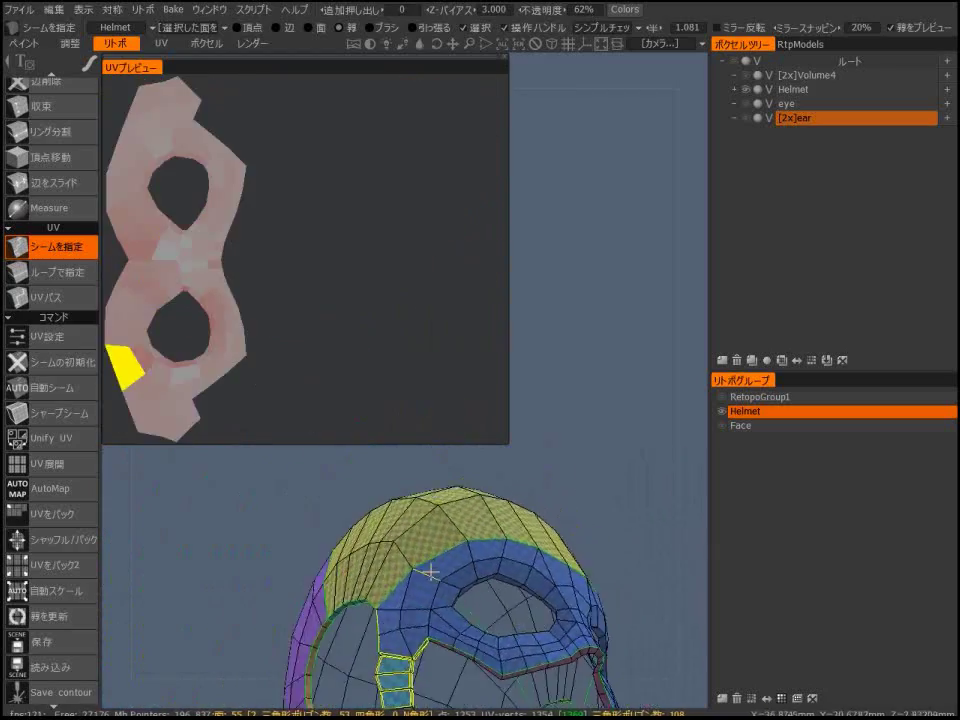
{"action": "right_click_drag", "start_coordinate": [431, 574], "coordinate": [504, 499], "text": "alt"}
{"action": "left_click_drag", "start_coordinate": [504, 499], "coordinate": [513, 577], "text": "alt"}
{"action": "left_click_drag", "start_coordinate": [450, 523], "coordinate": [500, 563], "text": "alt"}
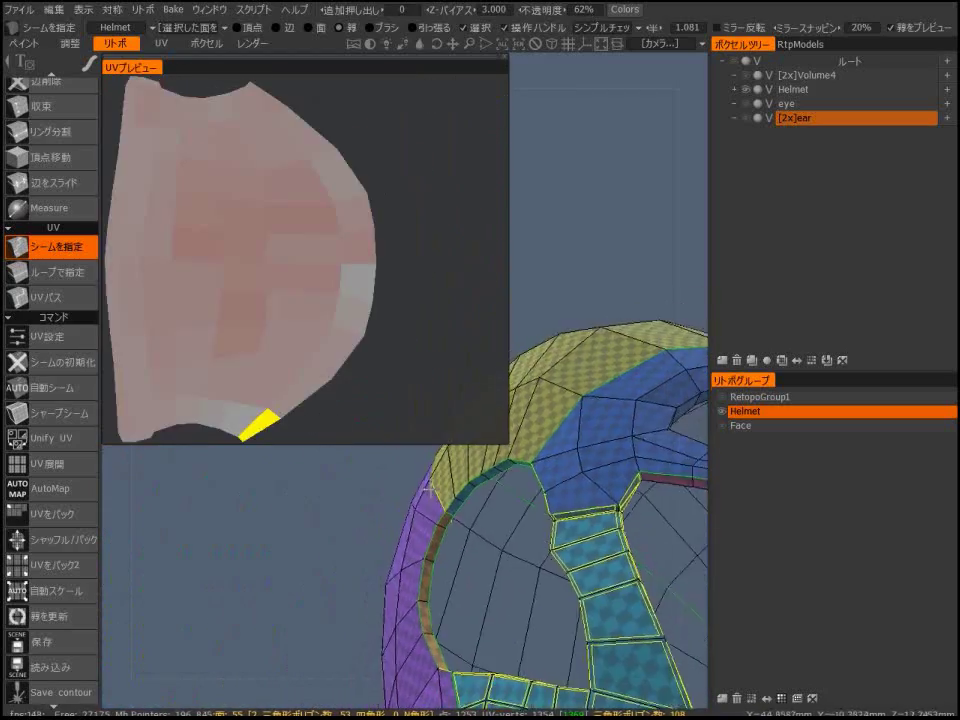
{"action": "right_click_drag", "start_coordinate": [500, 563], "coordinate": [611, 652], "text": "alt"}
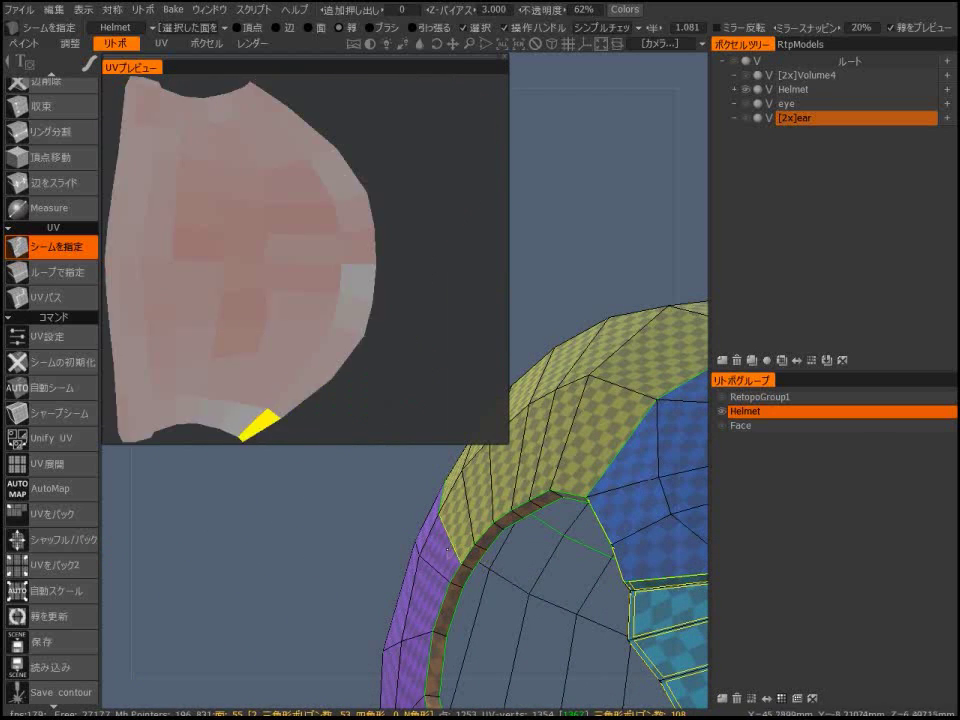
{"action": "left_click", "coordinate": [80, 466]}
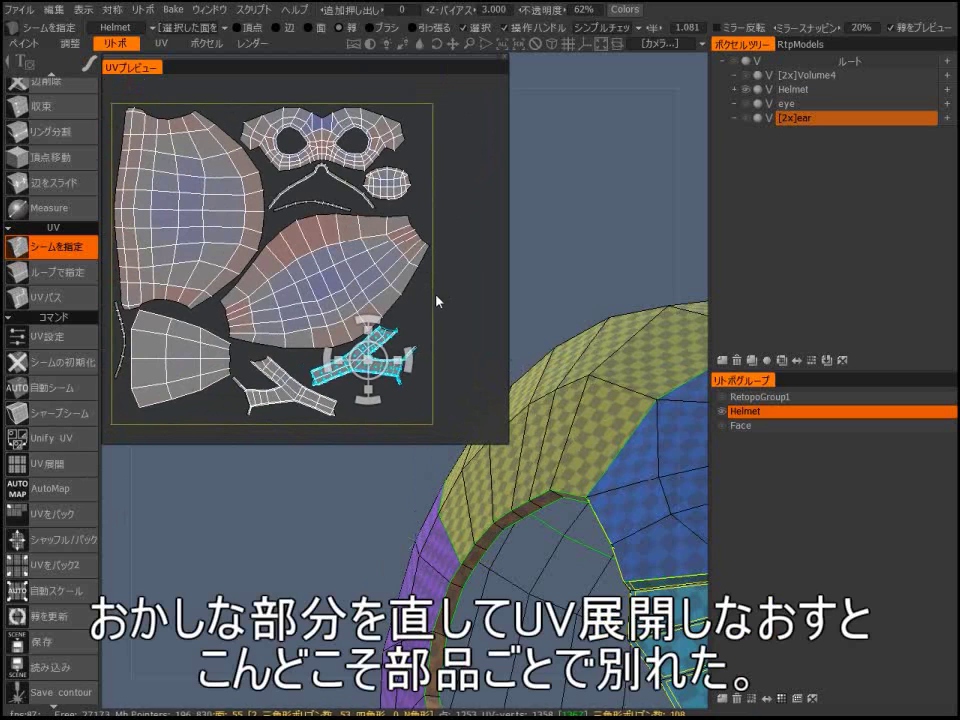
{"action": "scroll", "coordinate": [436, 313], "scroll_direction": "down", "scroll_amount": 2}
{"action": "scroll", "coordinate": [420, 328], "scroll_direction": "up", "scroll_amount": 4}
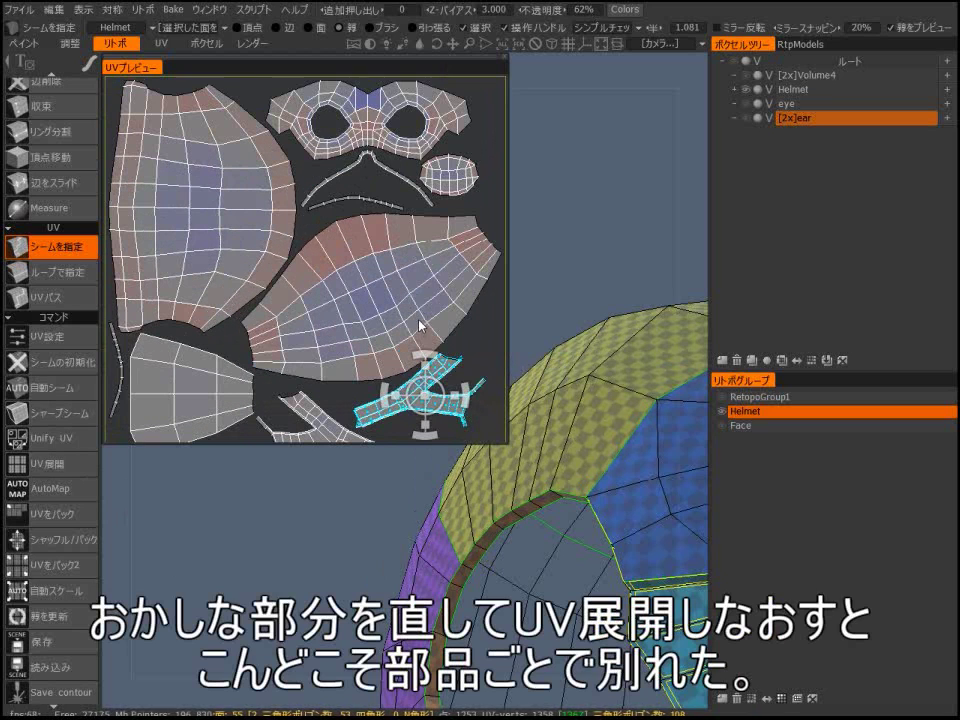
{"action": "scroll", "coordinate": [466, 308], "scroll_direction": "down", "scroll_amount": 2}
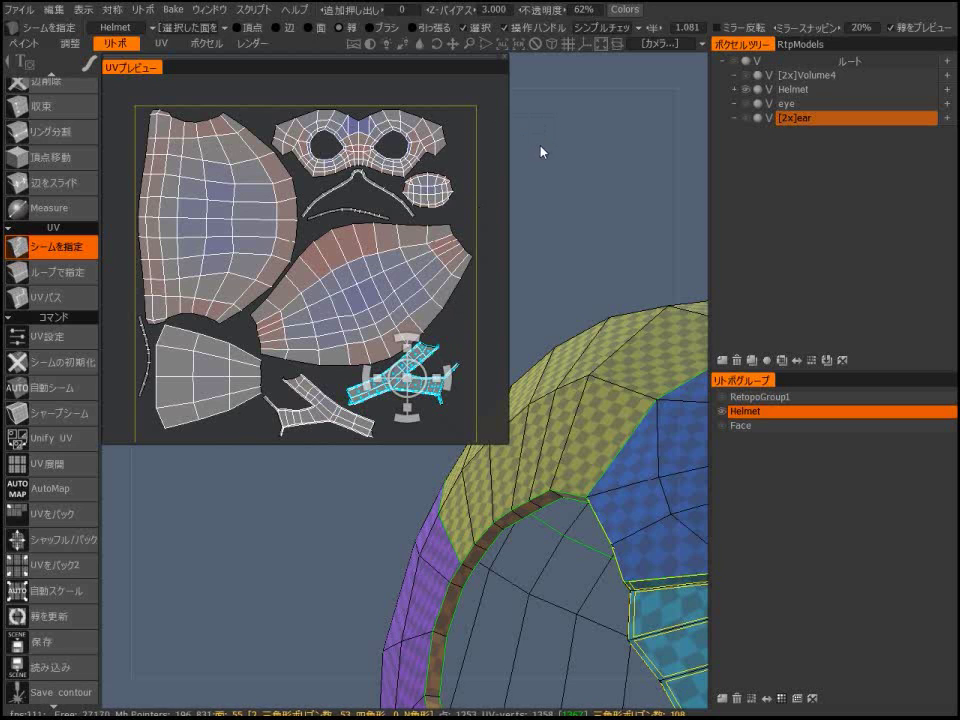
Make the root volume in the voxel tree visible together with the retopo mesh.
{"action": "scroll", "coordinate": [535, 259], "scroll_direction": "down", "scroll_amount": 5}
{"action": "left_click", "coordinate": [173, 10]}
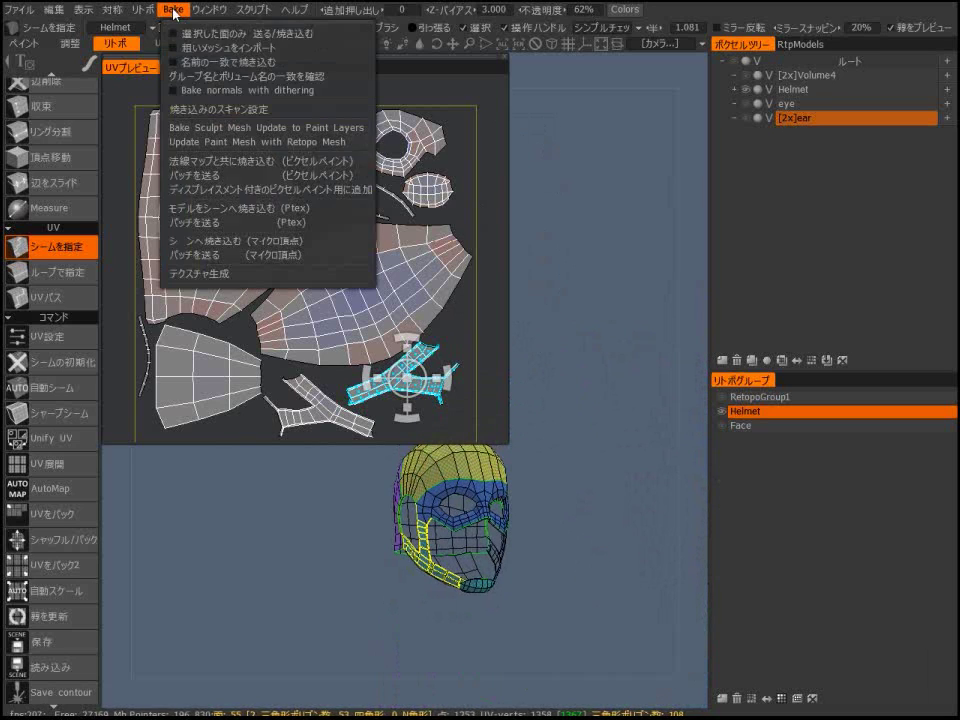
{"action": "left_click", "coordinate": [735, 61]}
{"action": "mouse_move", "coordinate": [655, 235]}
{"action": "left_mouse_down"}
{"action": "mouse_move", "coordinate": [581, 259]}
{"action": "mouse_move", "coordinate": [490, 241]}
{"action": "left_mouse_up"}
Bake the Helmet retopo mesh for pixel painting, accepting the scan depths and keeping its UVs (UV を保持) as the mapping type.
{"action": "left_click", "coordinate": [175, 8]}
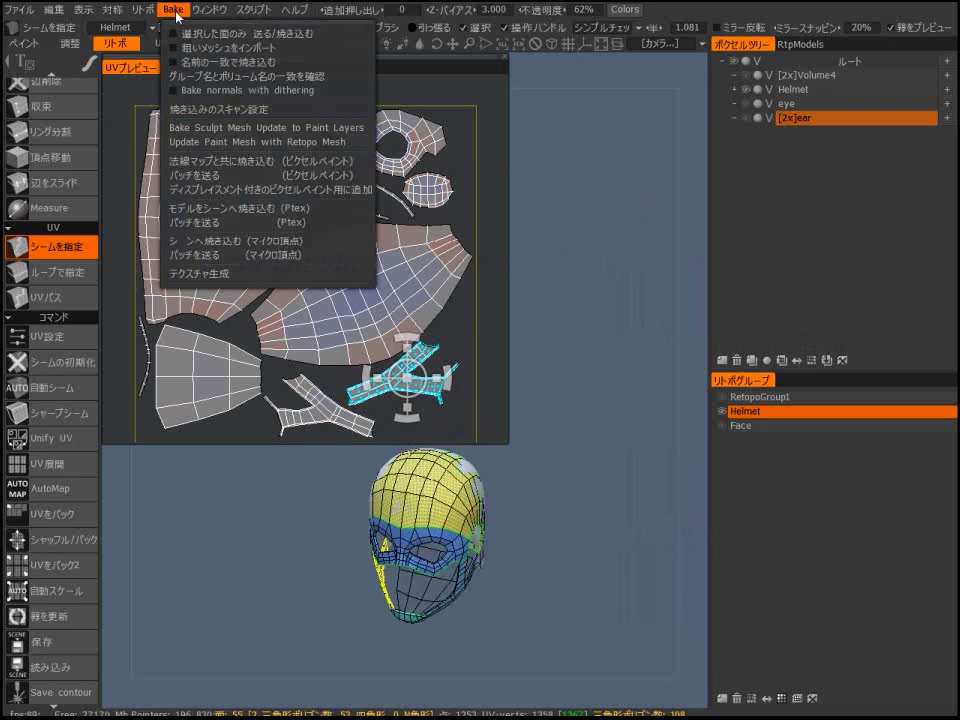
{"action": "left_click", "coordinate": [257, 178]}
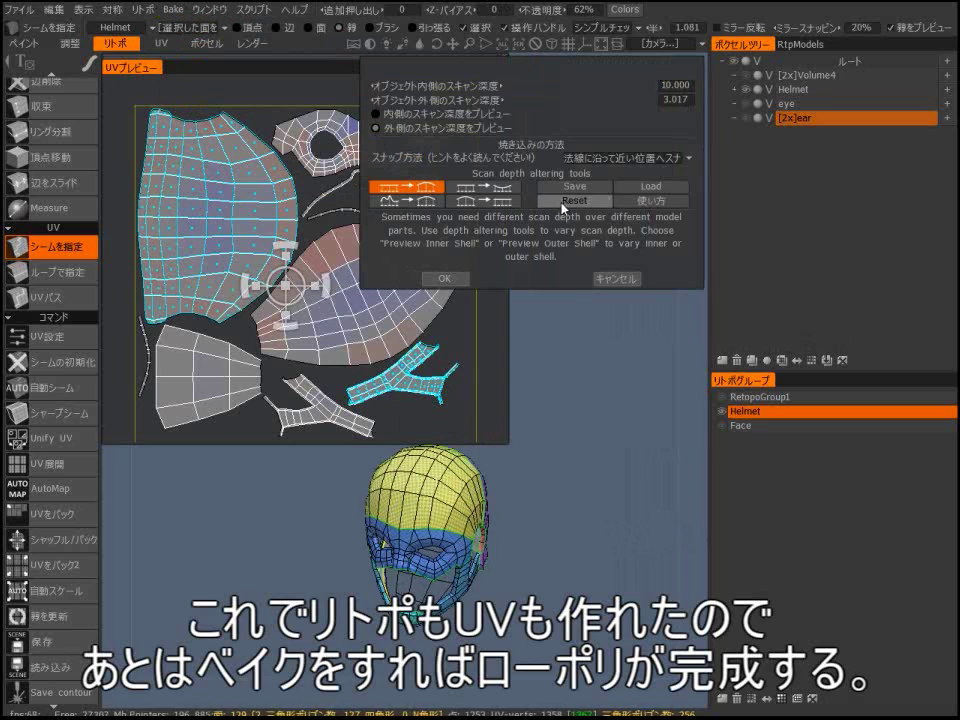
{"action": "left_click", "coordinate": [448, 279]}
{"action": "left_click", "coordinate": [316, 463]}
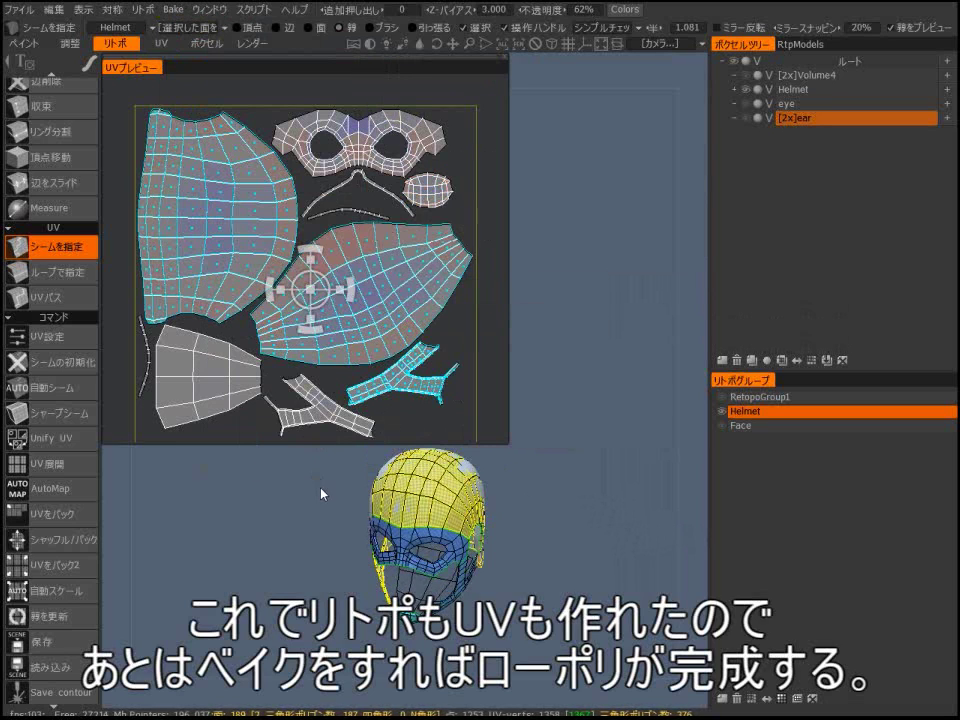
{"action": "left_click", "coordinate": [509, 313]}
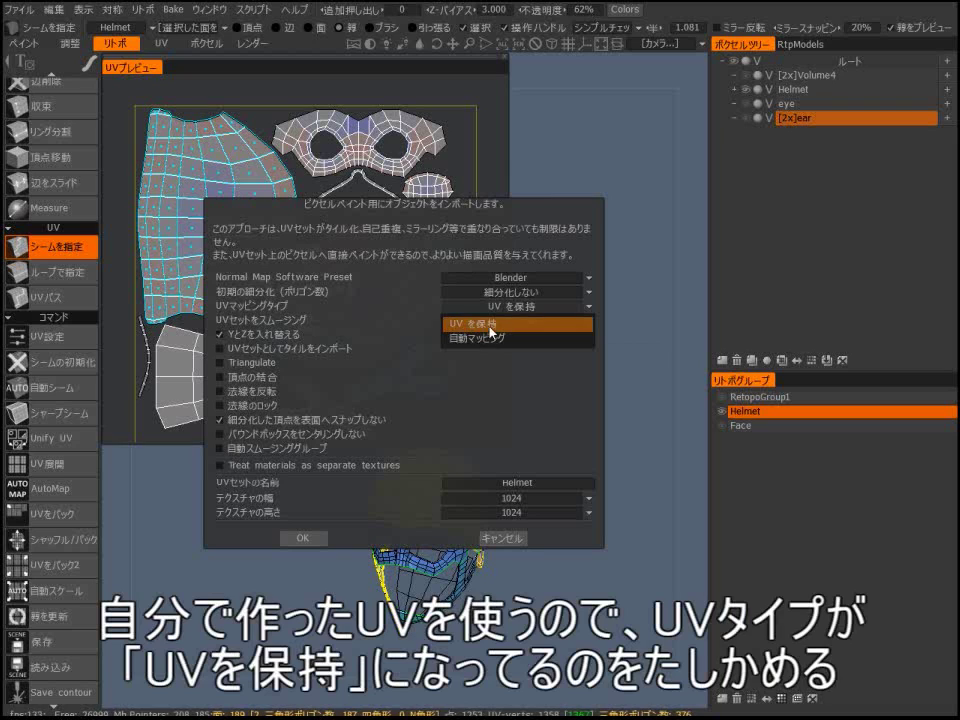
{"action": "left_click", "coordinate": [303, 539]}
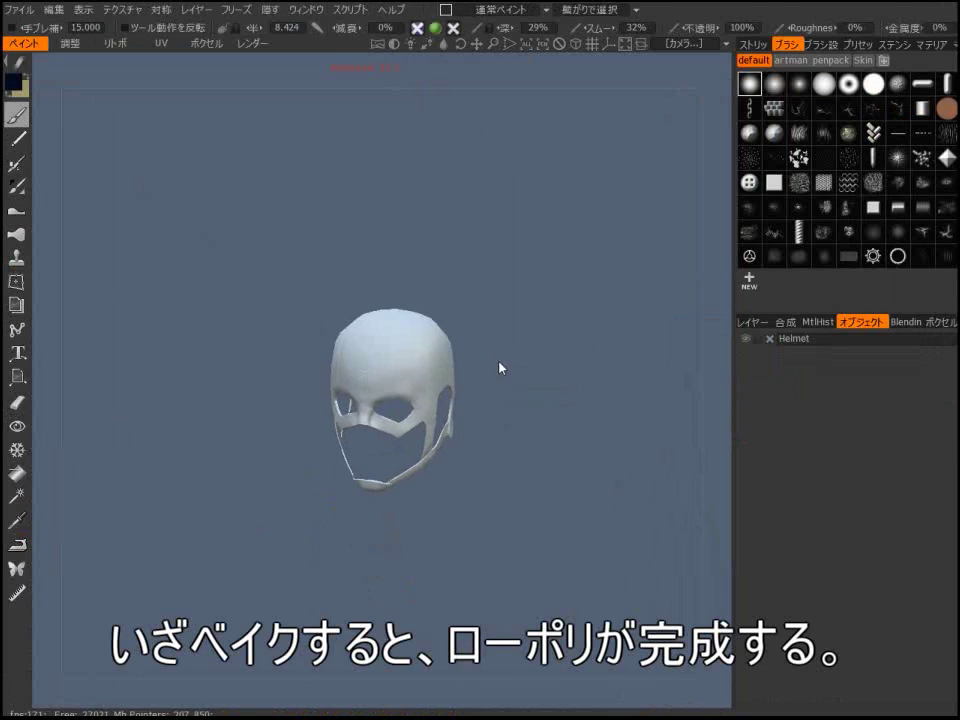
Examine the baked low-poly helmet's surface and wireframe up close from several angles.
{"action": "scroll", "coordinate": [499, 369], "scroll_direction": "up", "scroll_amount": 5}
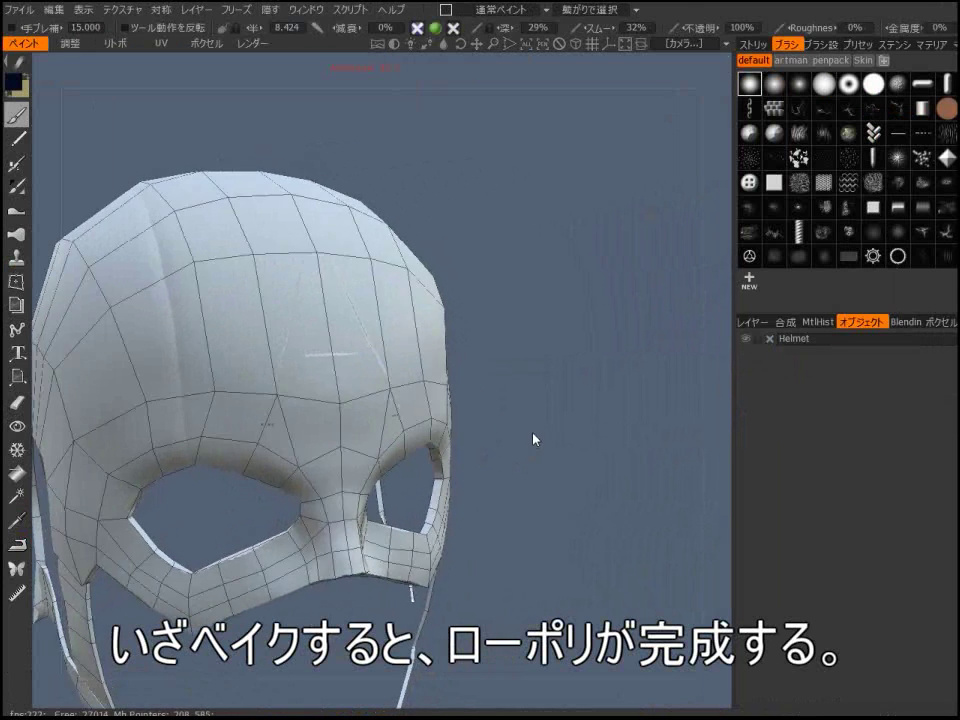
{"action": "scroll", "coordinate": [520, 439], "scroll_direction": "down", "scroll_amount": 5}
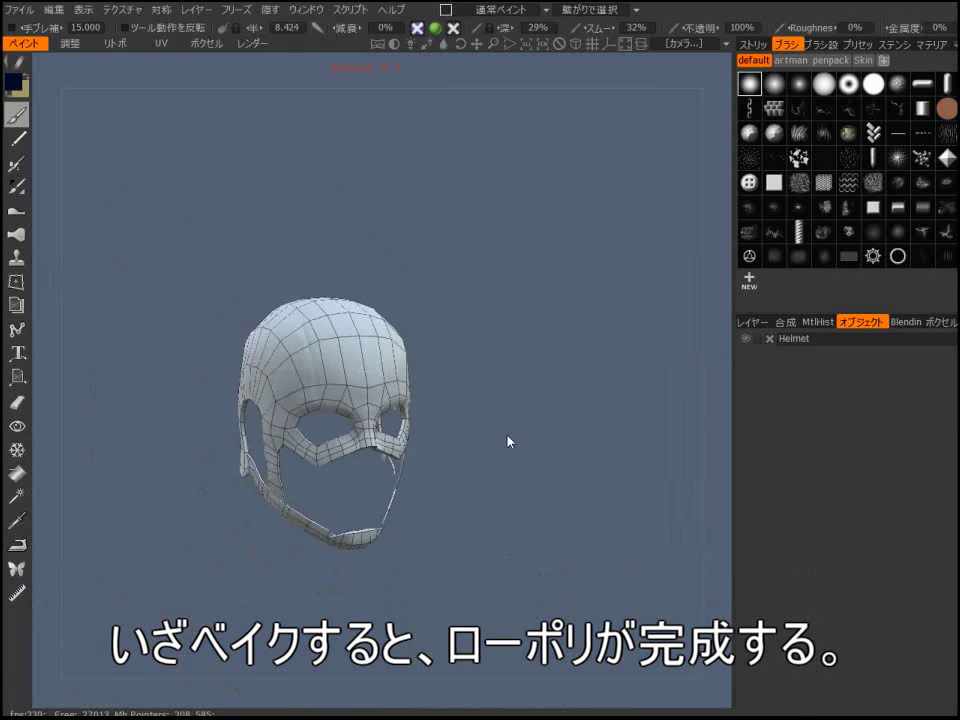
{"action": "left_click_drag", "start_coordinate": [508, 439], "coordinate": [276, 414]}
{"action": "scroll", "coordinate": [390, 381], "scroll_direction": "up", "scroll_amount": 5}
{"action": "mouse_move", "coordinate": [392, 380]}
{"action": "left_mouse_down", "text": "alt"}
{"action": "mouse_move", "coordinate": [495, 373]}
{"action": "mouse_move", "coordinate": [531, 407]}
{"action": "mouse_move", "coordinate": [544, 531]}
{"action": "mouse_move", "coordinate": [521, 463]}
{"action": "mouse_move", "coordinate": [512, 317]}
{"action": "left_mouse_up", "text": "alt"}
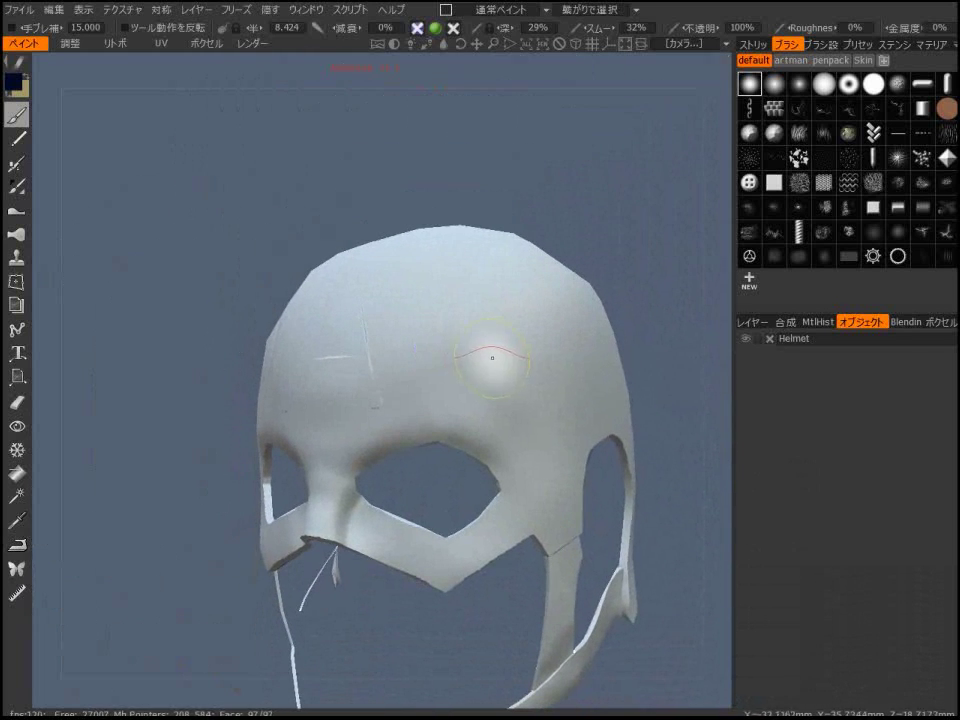
{"action": "scroll", "coordinate": [601, 180], "scroll_direction": "down", "scroll_amount": 5}
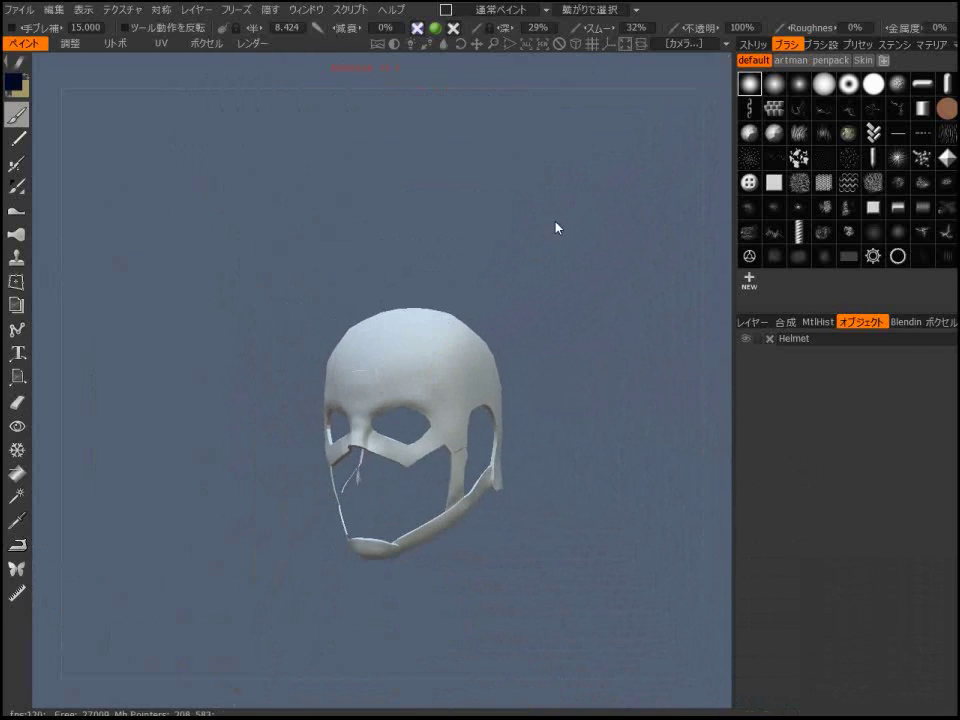
{"action": "left_click", "coordinate": [397, 43]}
{"action": "left_click", "coordinate": [396, 43]}
{"action": "left_click_drag", "start_coordinate": [322, 143], "coordinate": [268, 200]}
Open the Texture Editor and frame the complete Helmet UV layout in it.
{"action": "left_click", "coordinate": [84, 10]}
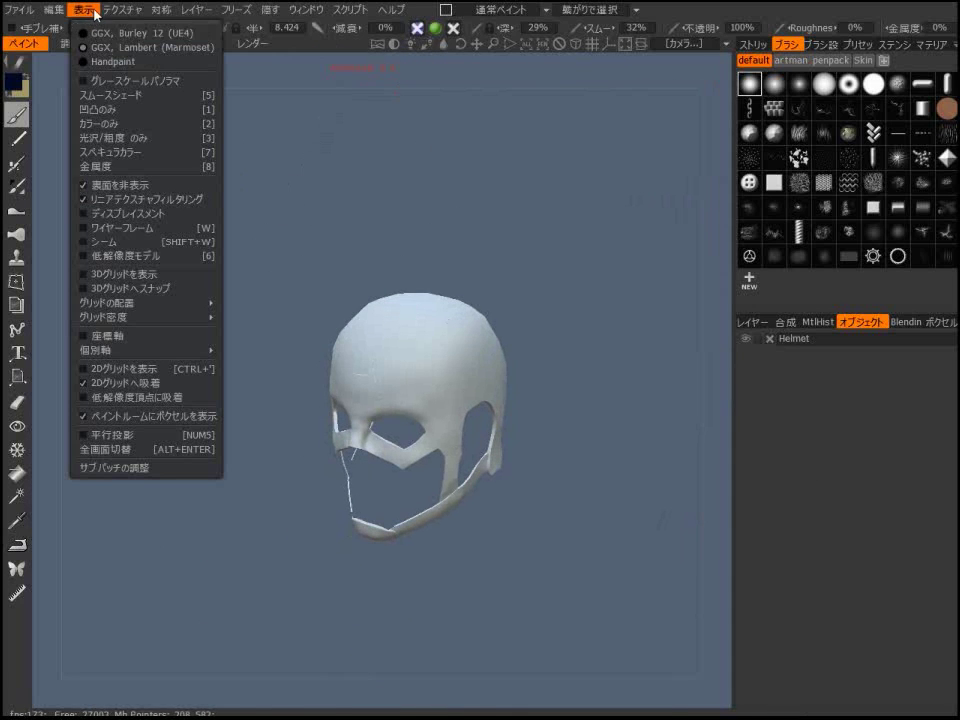
{"action": "left_click", "coordinate": [158, 204]}
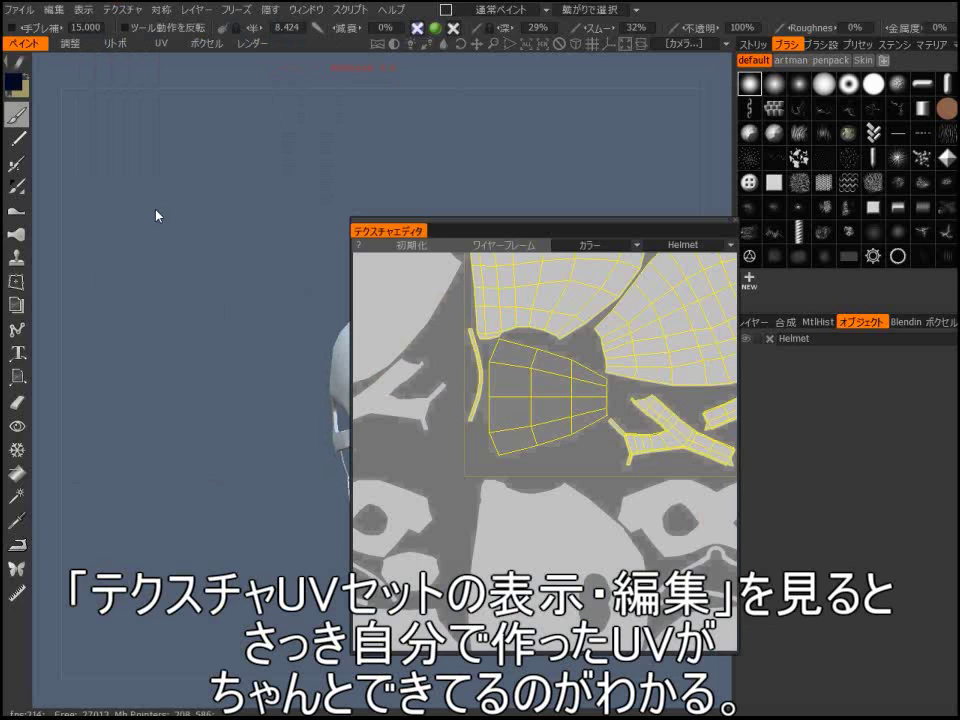
{"action": "scroll", "coordinate": [606, 290], "scroll_direction": "down", "scroll_amount": 3}
{"action": "middle_click_drag", "start_coordinate": [610, 270], "coordinate": [540, 399]}
{"action": "scroll", "coordinate": [546, 352], "scroll_direction": "up", "scroll_amount": 2}
{"action": "scroll", "coordinate": [539, 400], "scroll_direction": "up", "scroll_amount": 2}
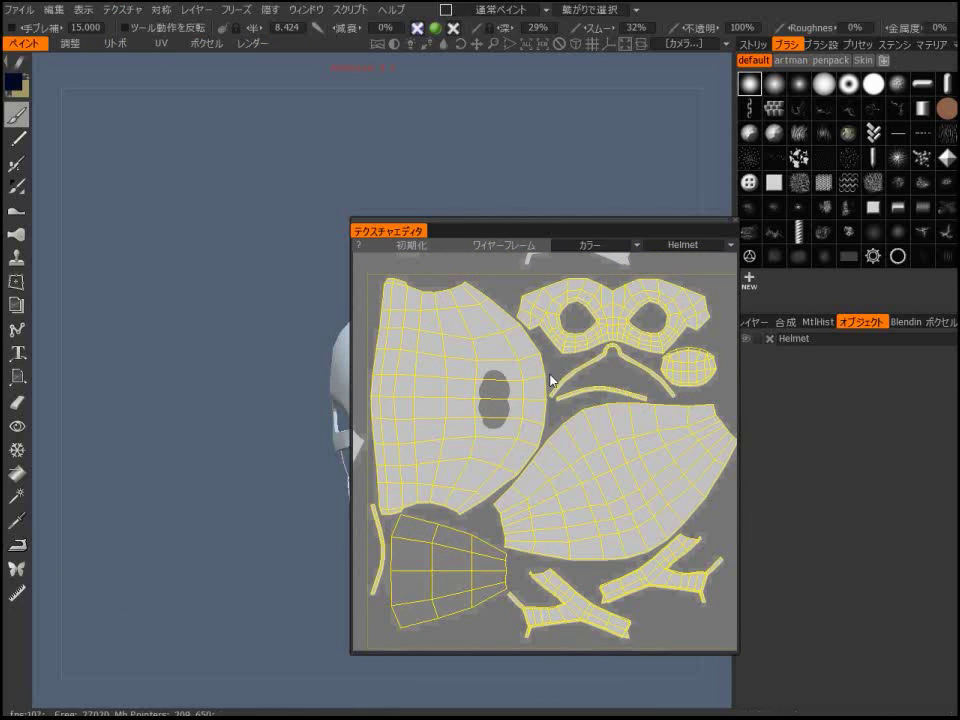
Move the Texture Editor window off the helmet and turn the model to show its side.
{"action": "left_click_drag", "start_coordinate": [552, 227], "coordinate": [693, 225]}
{"action": "left_click_drag", "start_coordinate": [422, 233], "coordinate": [444, 215]}
{"action": "left_click_drag", "start_coordinate": [155, 451], "coordinate": [345, 401]}
{"action": "middle_click_drag", "start_coordinate": [345, 401], "coordinate": [460, 350]}
{"action": "right_click_drag", "start_coordinate": [460, 350], "coordinate": [399, 347]}
{"action": "left_click_drag", "start_coordinate": [399, 347], "coordinate": [326, 390]}
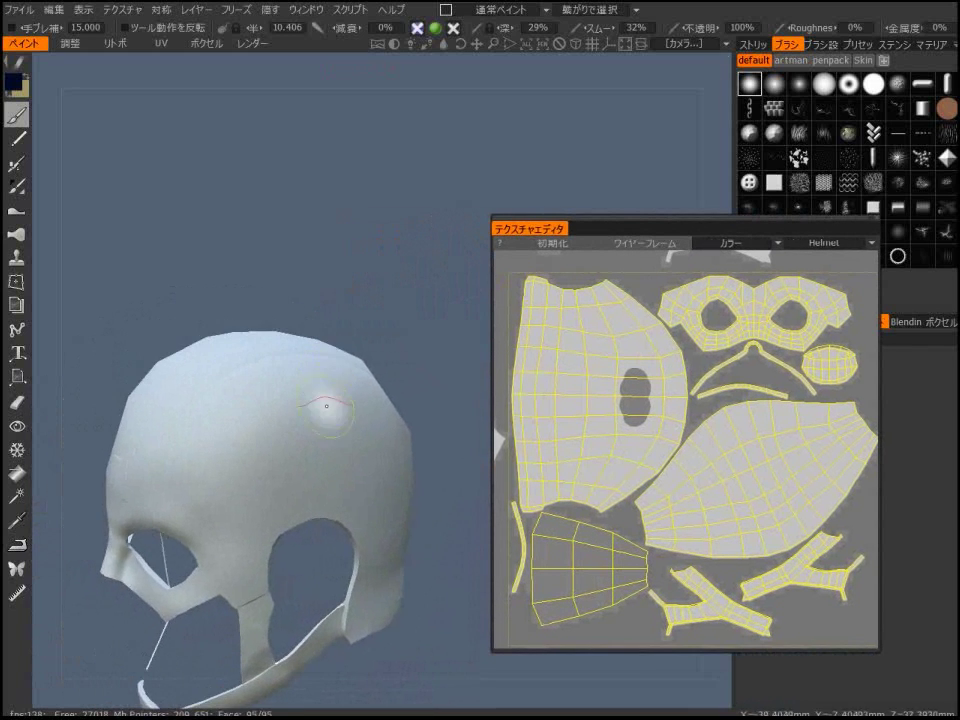
Set the paint colour to blue and fill the entire helmet with it.
{"action": "key", "text": "c"}
{"action": "left_click_drag", "start_coordinate": [372, 469], "coordinate": [397, 471]}
{"action": "left_click", "coordinate": [16, 472]}
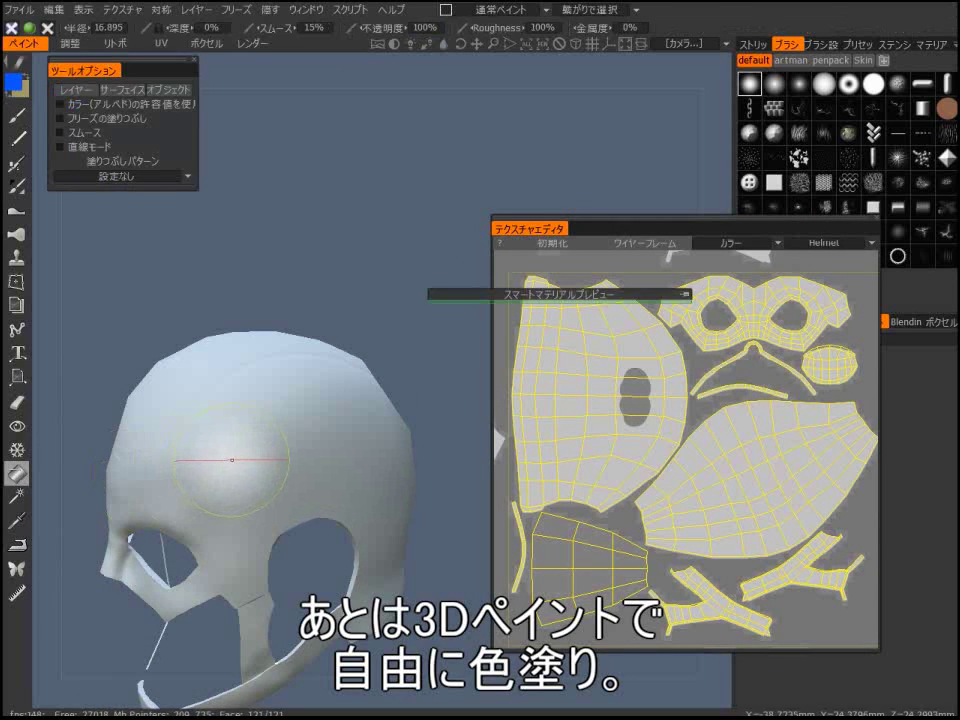
{"action": "left_click", "coordinate": [231, 461]}
Set up the paint brush with white as its colour and mirror symmetry across the X axis.
{"action": "left_click", "coordinate": [17, 116]}
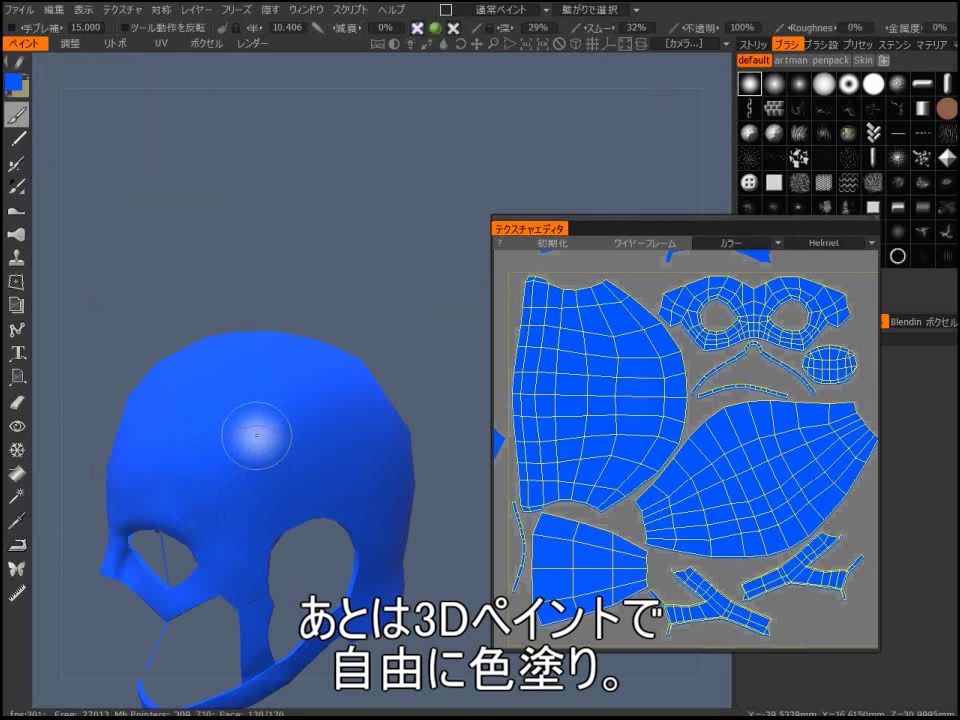
{"action": "key", "text": "c"}
{"action": "left_click_drag", "start_coordinate": [256, 456], "coordinate": [254, 485]}
{"action": "key", "text": "s"}
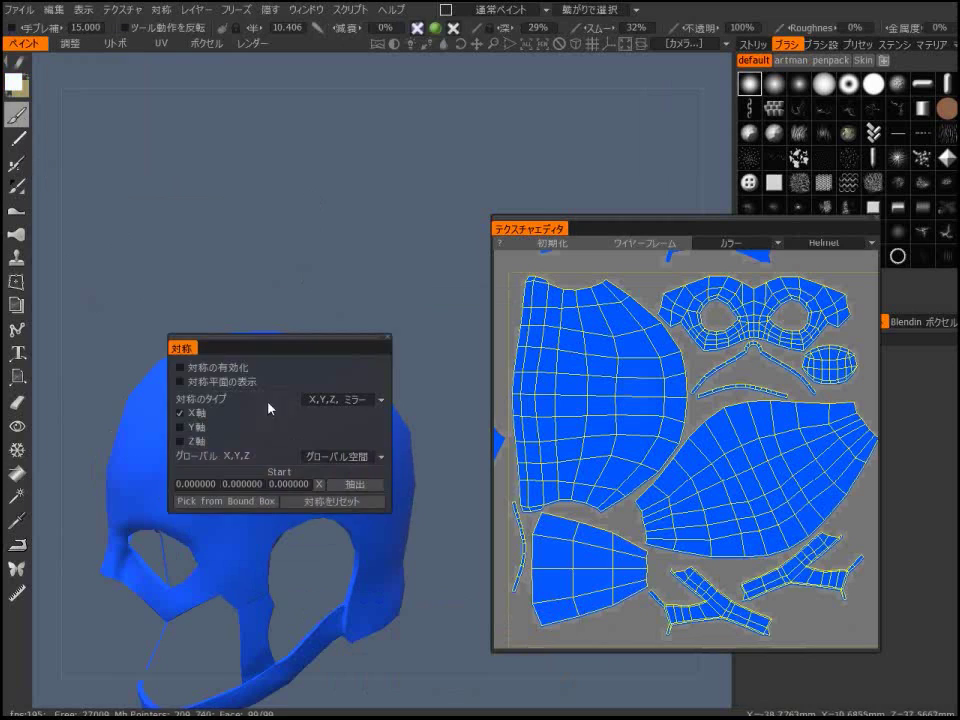
Reduce the brush radius to about 4.1 and paint a white wing-shaped patch on the side of the helmet.
{"action": "right_click_drag", "start_coordinate": [270, 437], "coordinate": [238, 460]}
{"action": "left_click_drag", "start_coordinate": [260, 422], "coordinate": [269, 408]}
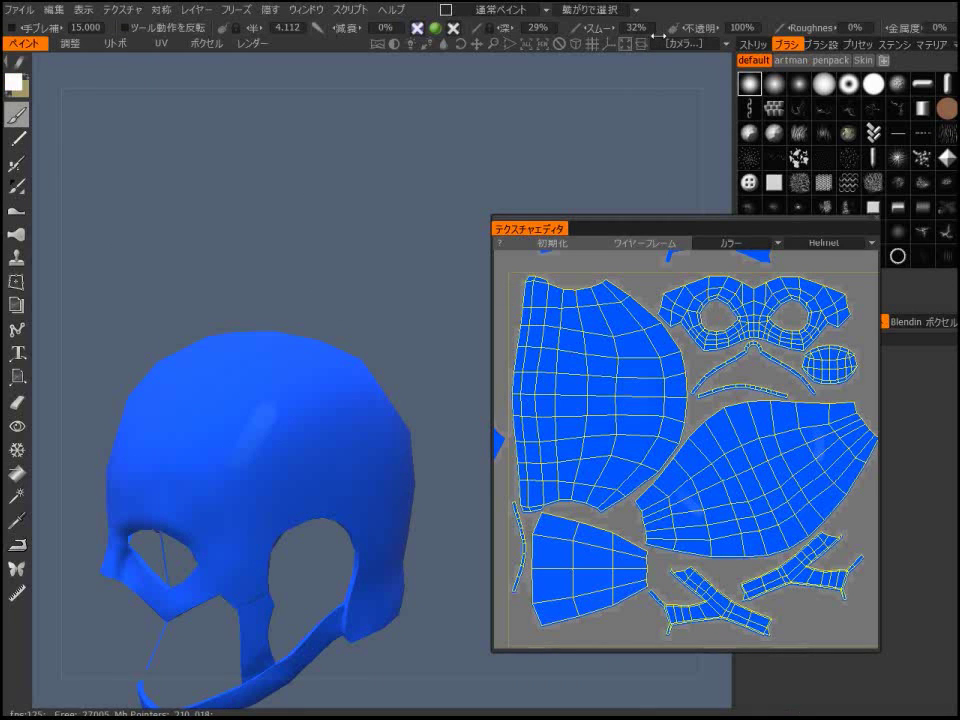
{"action": "mouse_move", "coordinate": [230, 486]}
{"action": "left_mouse_down"}
{"action": "mouse_move", "coordinate": [265, 412]}
{"action": "mouse_move", "coordinate": [335, 399]}
{"action": "mouse_move", "coordinate": [324, 437]}
{"action": "mouse_move", "coordinate": [237, 479]}
{"action": "mouse_move", "coordinate": [306, 437]}
{"action": "mouse_move", "coordinate": [315, 460]}
{"action": "mouse_move", "coordinate": [298, 491]}
{"action": "mouse_move", "coordinate": [380, 484]}
{"action": "left_mouse_up"}
{"action": "scroll", "coordinate": [300, 438], "scroll_direction": "down", "scroll_amount": 5}
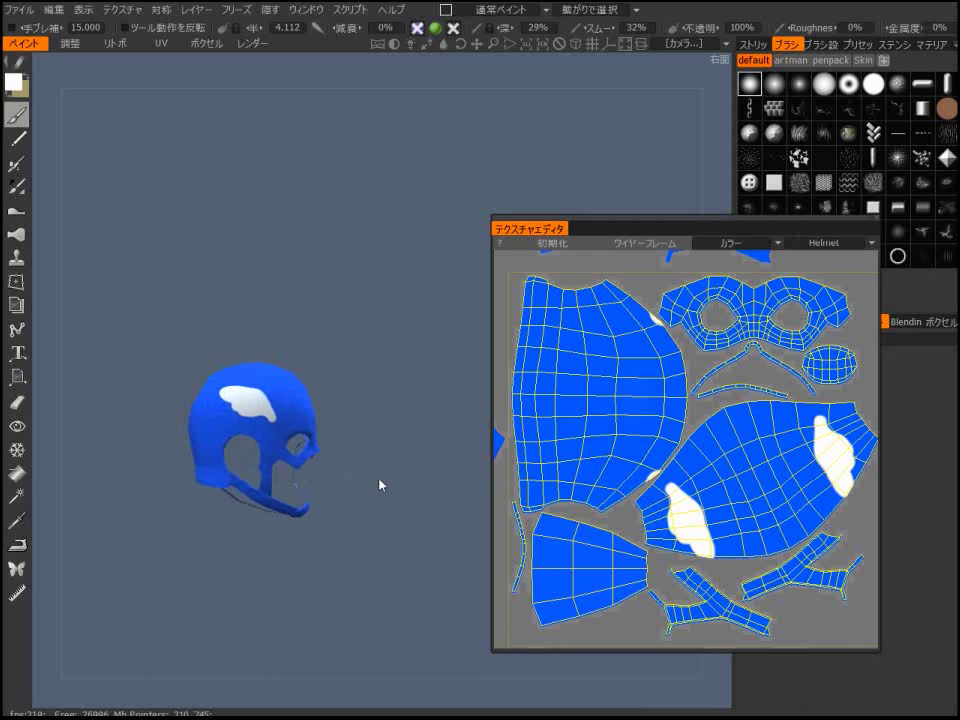
{"action": "scroll", "coordinate": [739, 386], "scroll_direction": "down", "scroll_amount": 3}
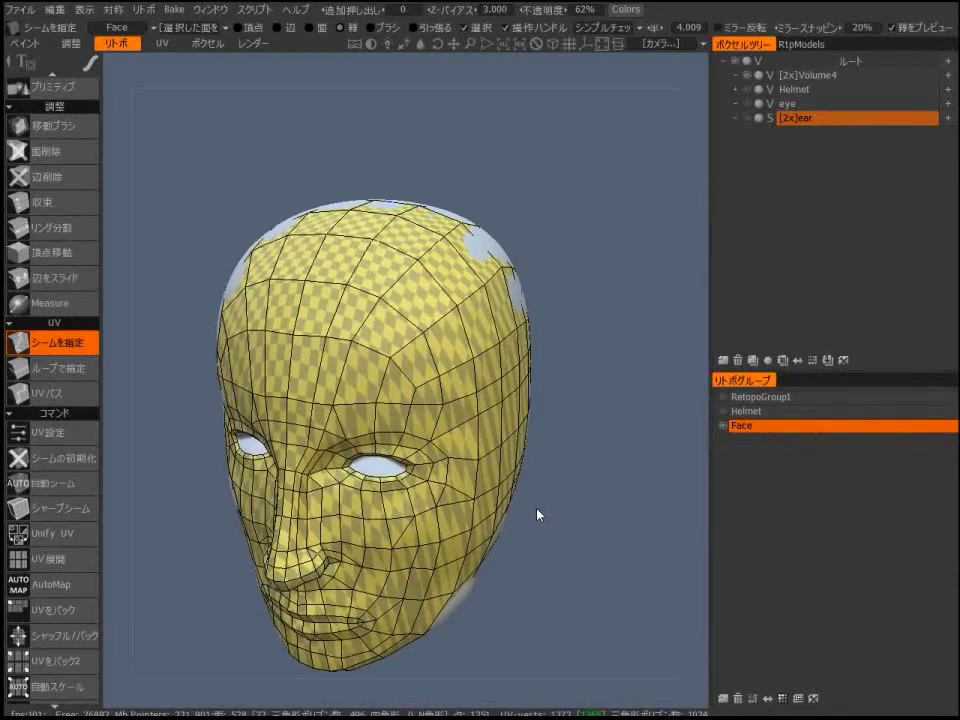
Check the Face retopo mesh, toggling the Helmet group's visibility, and unwrap the Face without marking any seams.
{"action": "left_click_drag", "start_coordinate": [515, 520], "coordinate": [512, 490]}
{"action": "left_click", "coordinate": [725, 412]}
{"action": "left_click", "coordinate": [724, 412]}
{"action": "mouse_move", "coordinate": [593, 429]}
{"action": "left_mouse_down"}
{"action": "mouse_move", "coordinate": [657, 427]}
{"action": "mouse_move", "coordinate": [602, 428]}
{"action": "left_mouse_up"}
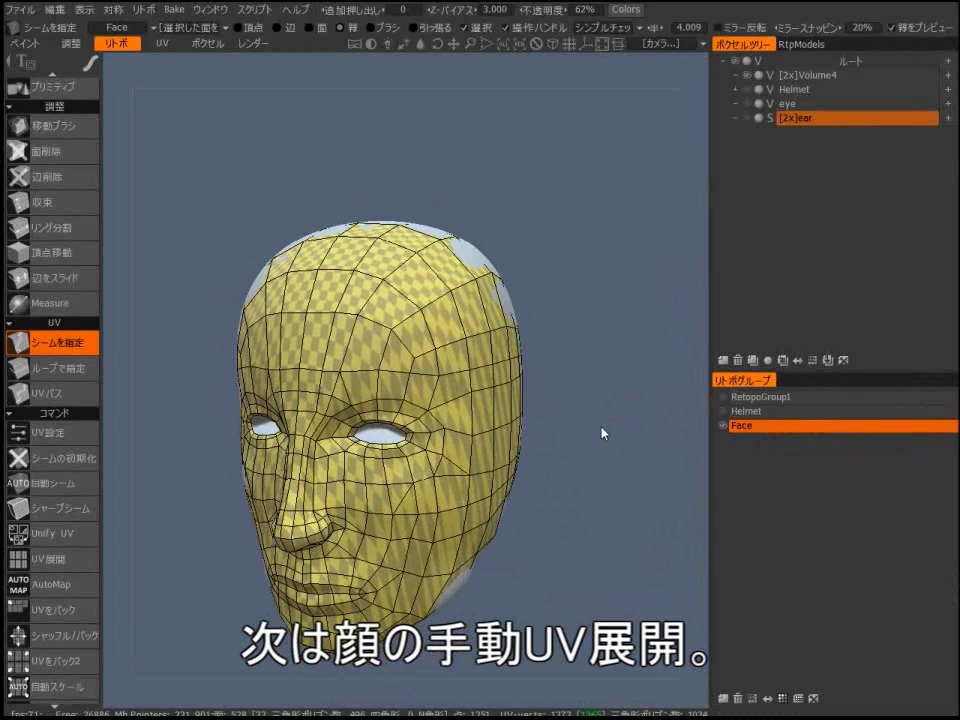
{"action": "scroll", "coordinate": [60, 400], "scroll_direction": "down", "scroll_amount": 3}
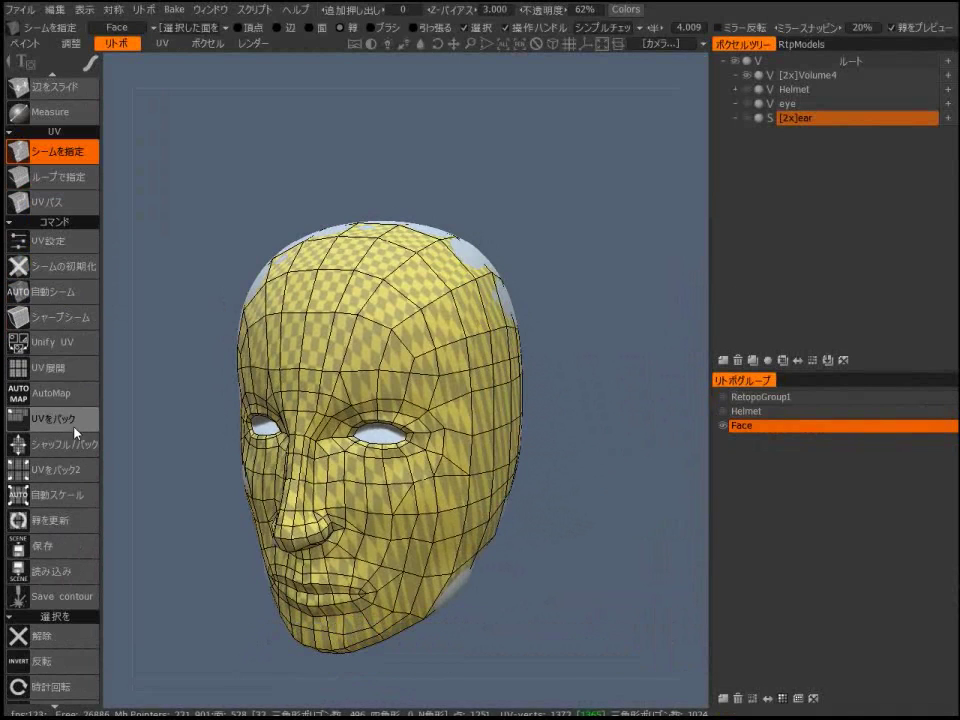
{"action": "left_click", "coordinate": [69, 373]}
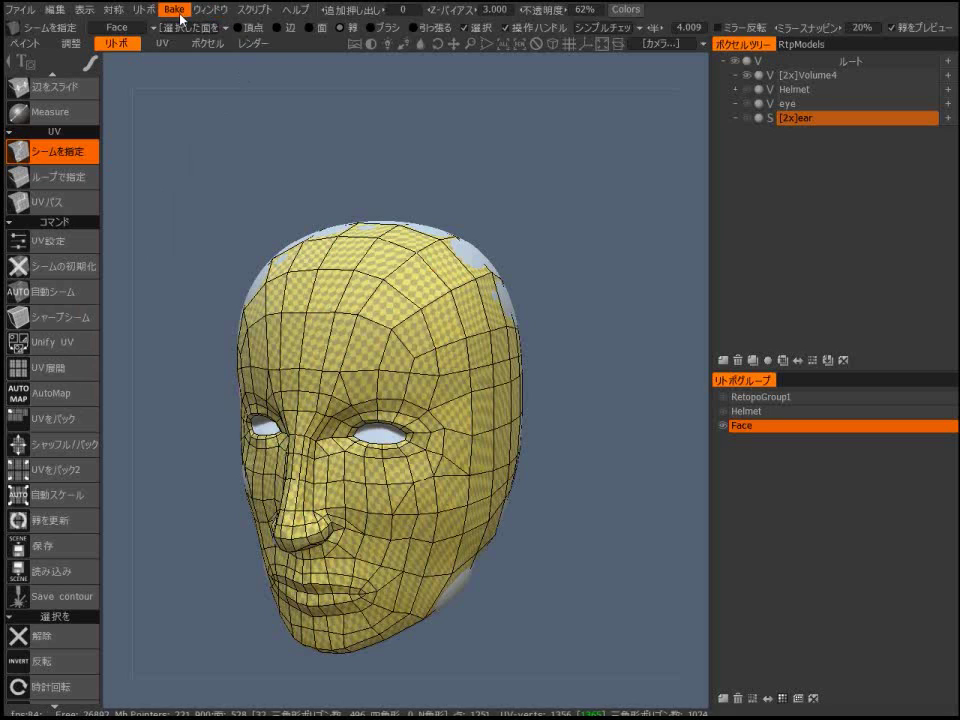
Open the UV preview and examine the layout of the Face unwrapped without seams.
{"action": "left_click", "coordinate": [210, 9]}
{"action": "mouse_move", "coordinate": [225, 28]}
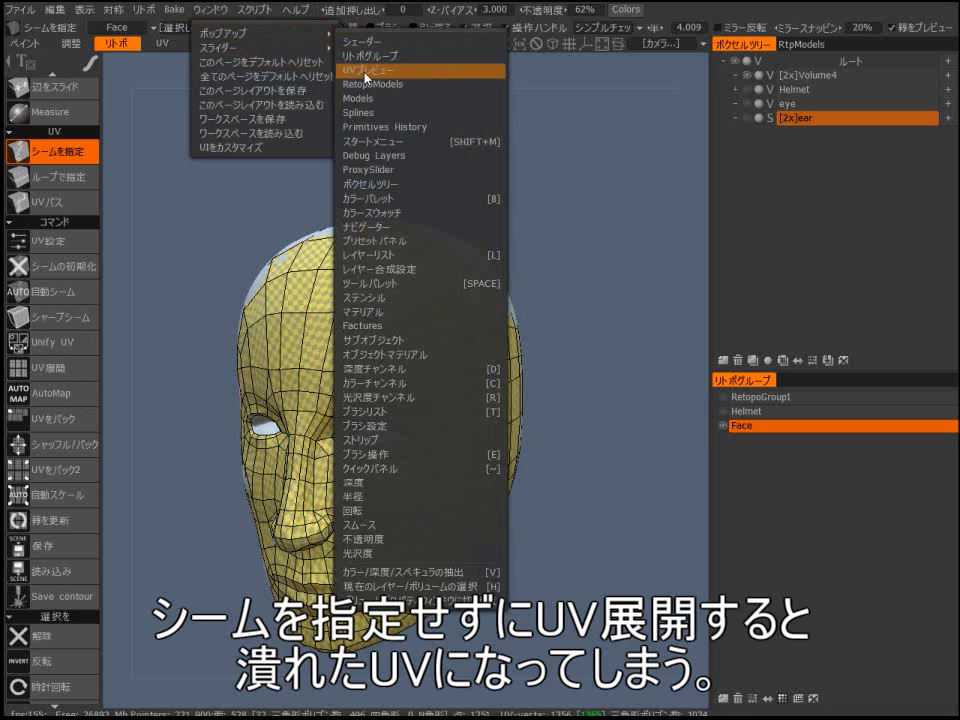
{"action": "left_click", "coordinate": [372, 70]}
{"action": "scroll", "coordinate": [380, 152], "scroll_direction": "down", "scroll_amount": 3}
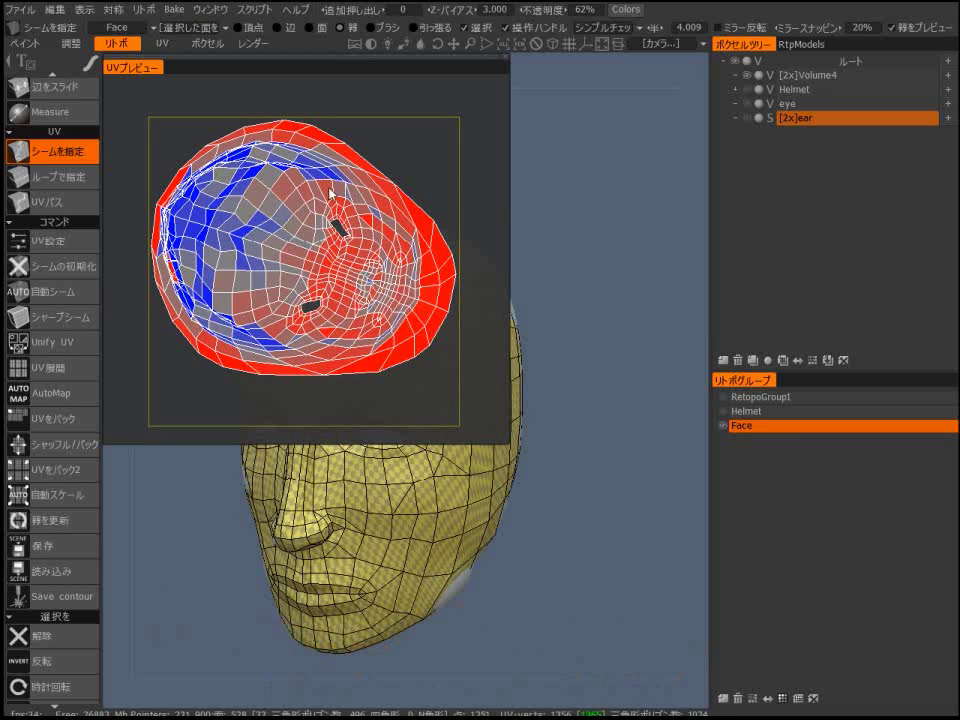
Select the whole Face mesh, apply a planar projection to its UVs and check the result in the UV preview.
{"action": "key", "text": "ctrl+a"}
{"action": "scroll", "coordinate": [53, 558], "scroll_direction": "down", "scroll_amount": 5}
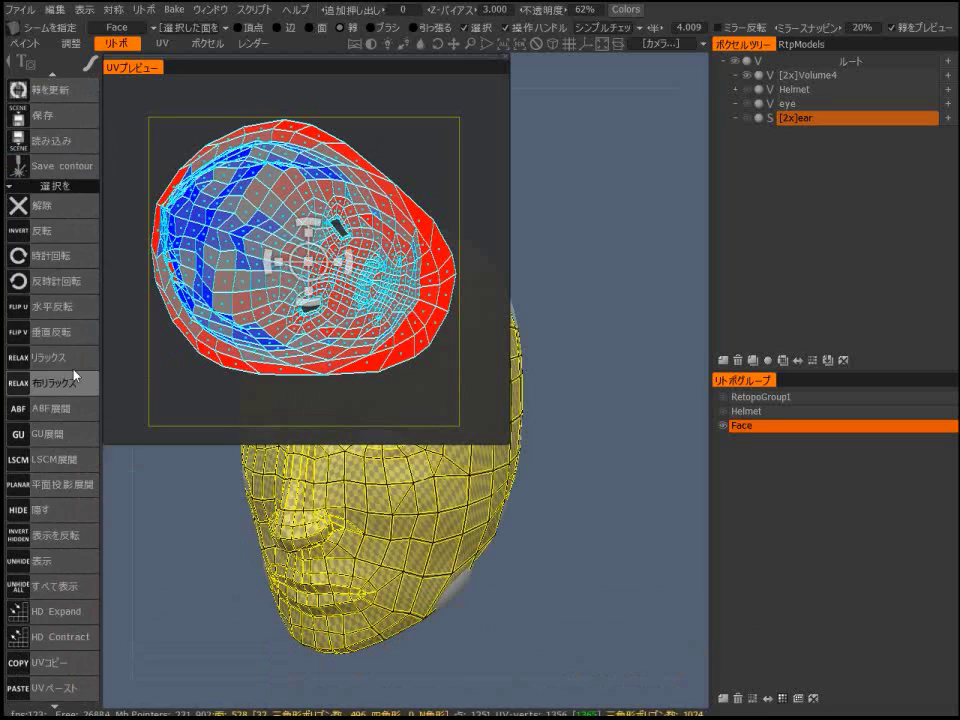
{"action": "left_click", "coordinate": [56, 481]}
{"action": "scroll", "coordinate": [54, 472], "scroll_direction": "up", "scroll_amount": 3}
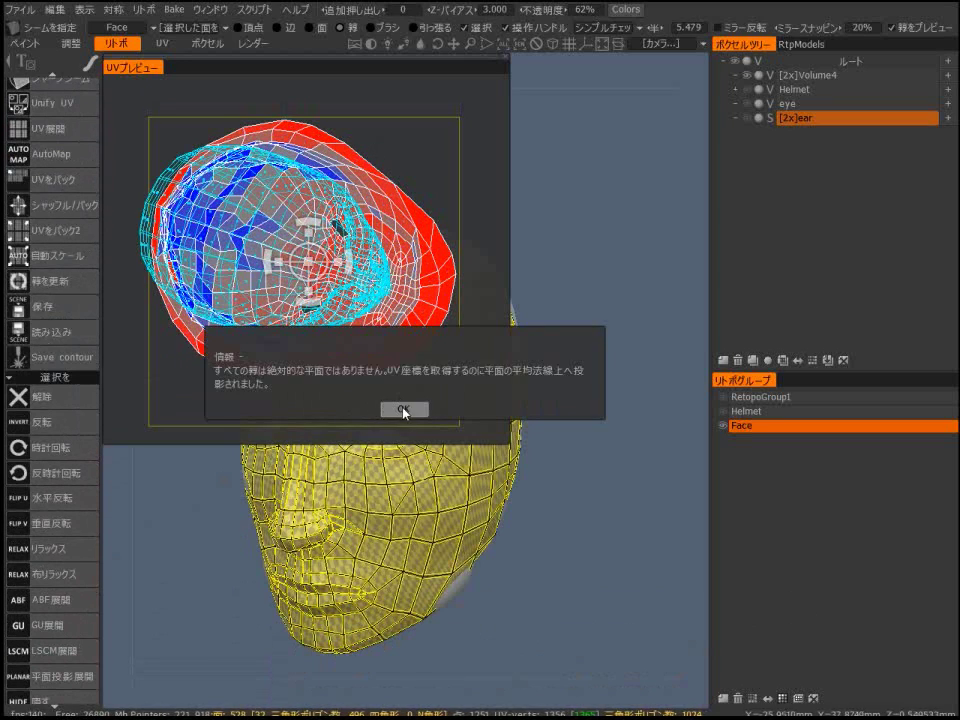
{"action": "left_click", "coordinate": [392, 408]}
{"action": "scroll", "coordinate": [222, 495], "scroll_direction": "down", "scroll_amount": 3}
{"action": "left_click_drag", "start_coordinate": [205, 527], "coordinate": [253, 552]}
{"action": "scroll", "coordinate": [450, 146], "scroll_direction": "down", "scroll_amount": 1}
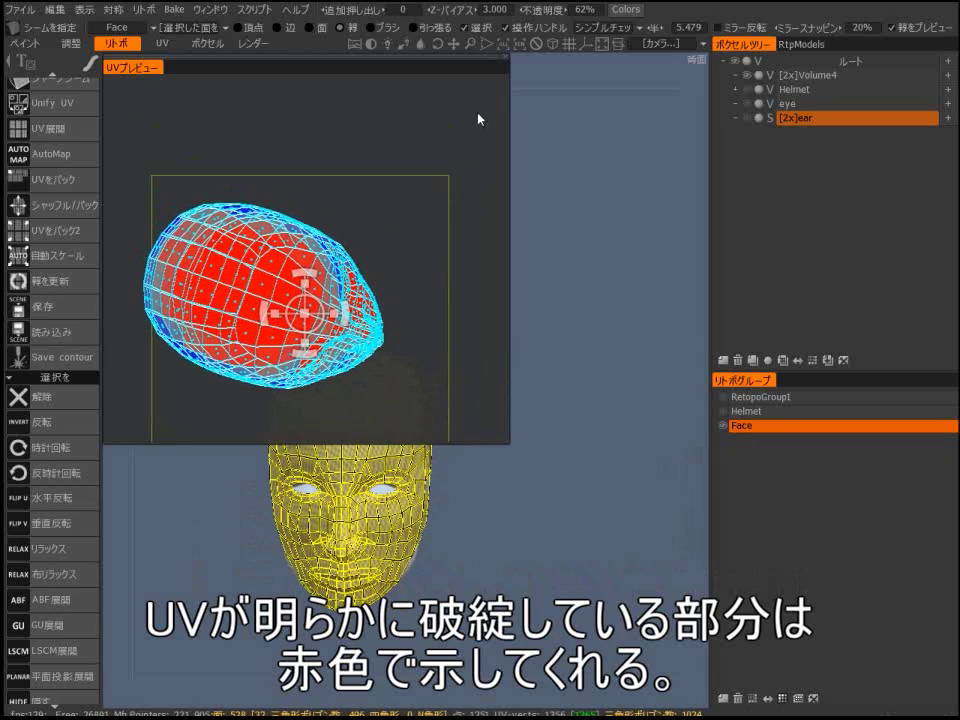
Close the UV preview and clear the face selection on the Face mesh.
{"action": "left_click", "coordinate": [505, 58]}
{"action": "scroll", "coordinate": [401, 223], "scroll_direction": "up", "scroll_amount": 3}
{"action": "left_click_drag", "start_coordinate": [401, 223], "coordinate": [318, 288]}
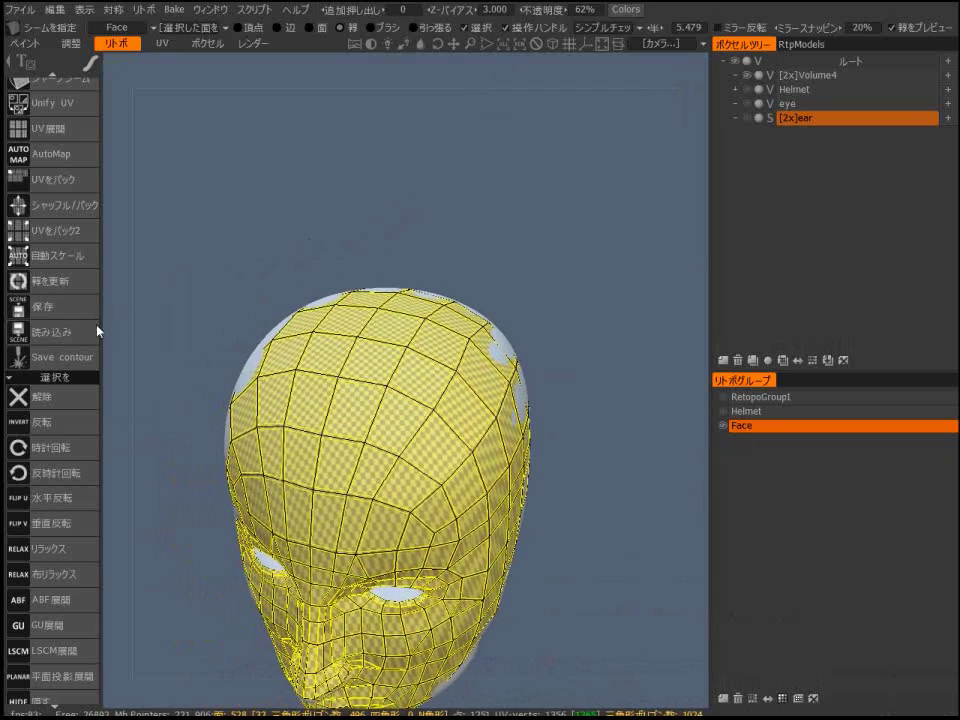
{"action": "left_click_drag", "start_coordinate": [90, 324], "coordinate": [90, 611]}
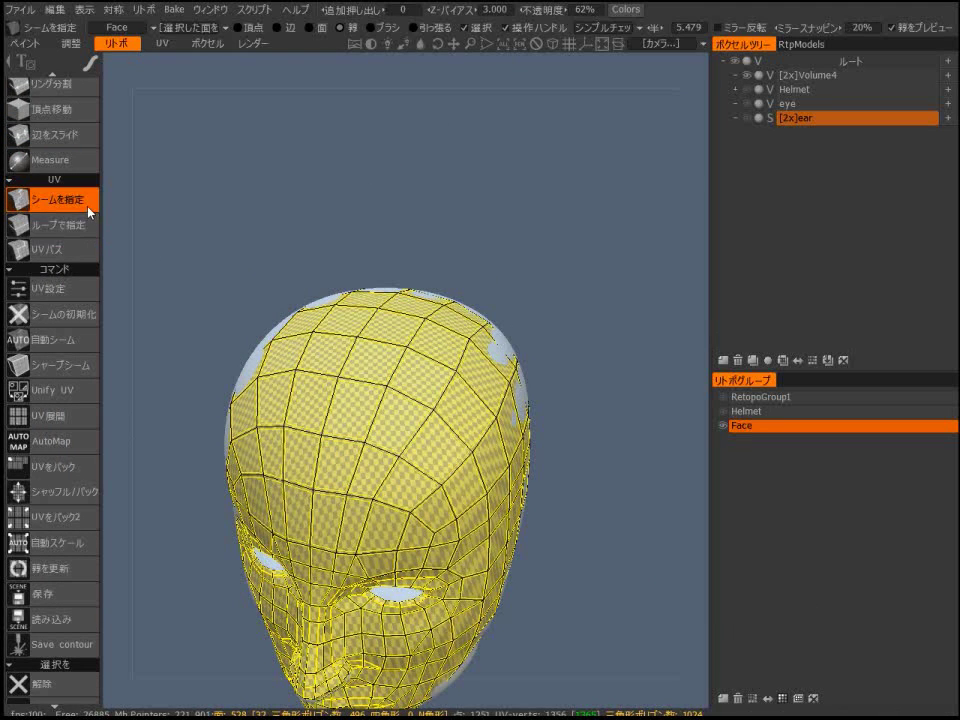
{"action": "key", "text": "Escape"}
{"action": "key", "text": "Escape"}
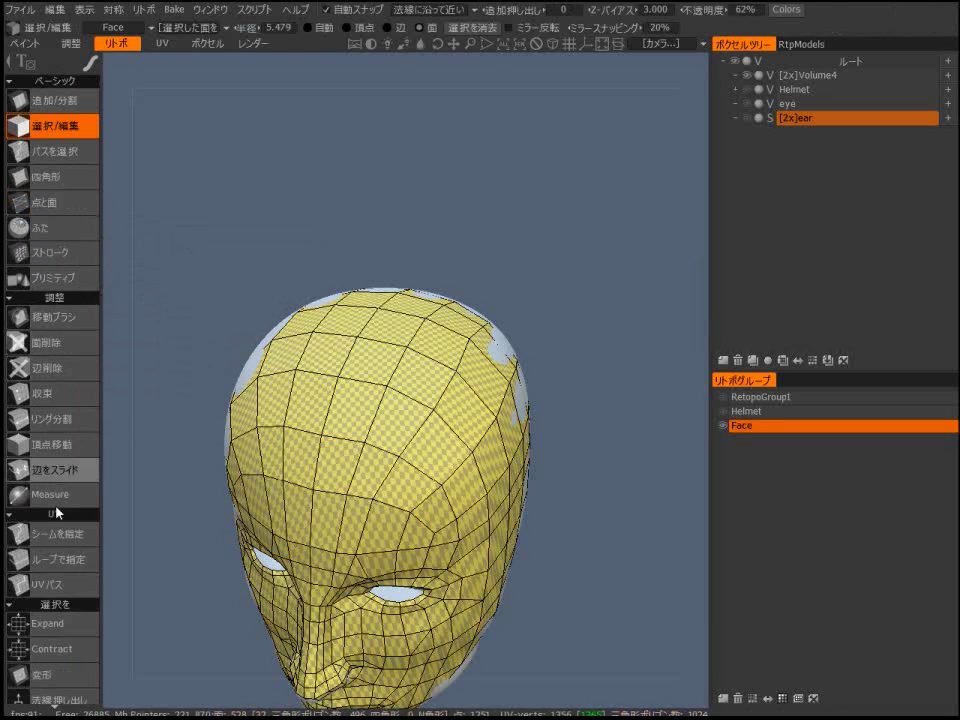
Mark a seam with a UV path running from the middle of the forehead over the crown to the nape.
{"action": "left_click", "coordinate": [66, 588]}
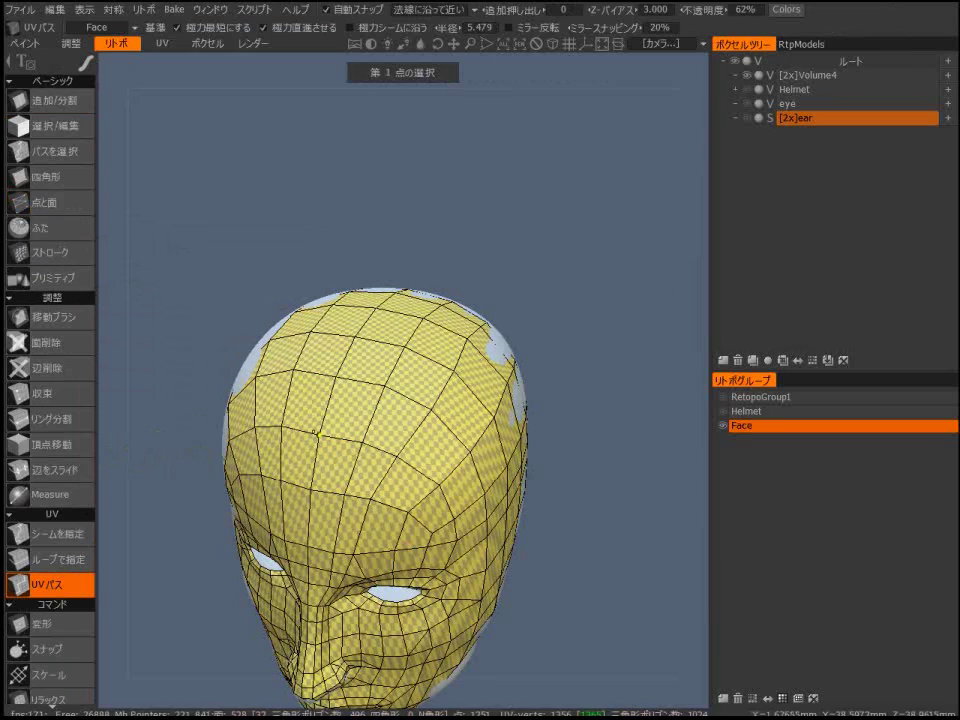
{"action": "left_click", "coordinate": [319, 435]}
{"action": "left_click", "coordinate": [356, 336]}
{"action": "left_click_drag", "start_coordinate": [514, 203], "coordinate": [336, 297]}
{"action": "left_click", "coordinate": [378, 346]}
{"action": "left_click_drag", "start_coordinate": [446, 364], "coordinate": [355, 240]}
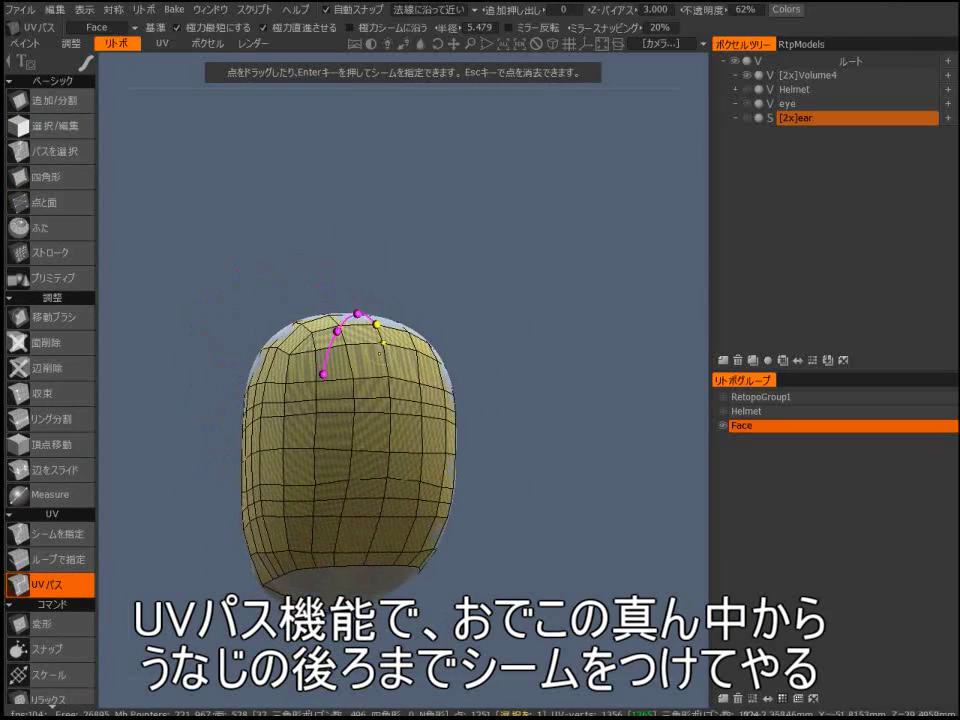
{"action": "left_click", "coordinate": [390, 445]}
{"action": "left_click", "coordinate": [384, 508]}
{"action": "left_click_drag", "start_coordinate": [384, 508], "coordinate": [374, 405], "text": "alt"}
{"action": "left_click", "coordinate": [361, 582]}
{"action": "key", "text": "Return"}
{"action": "left_click_drag", "start_coordinate": [380, 307], "coordinate": [439, 249]}
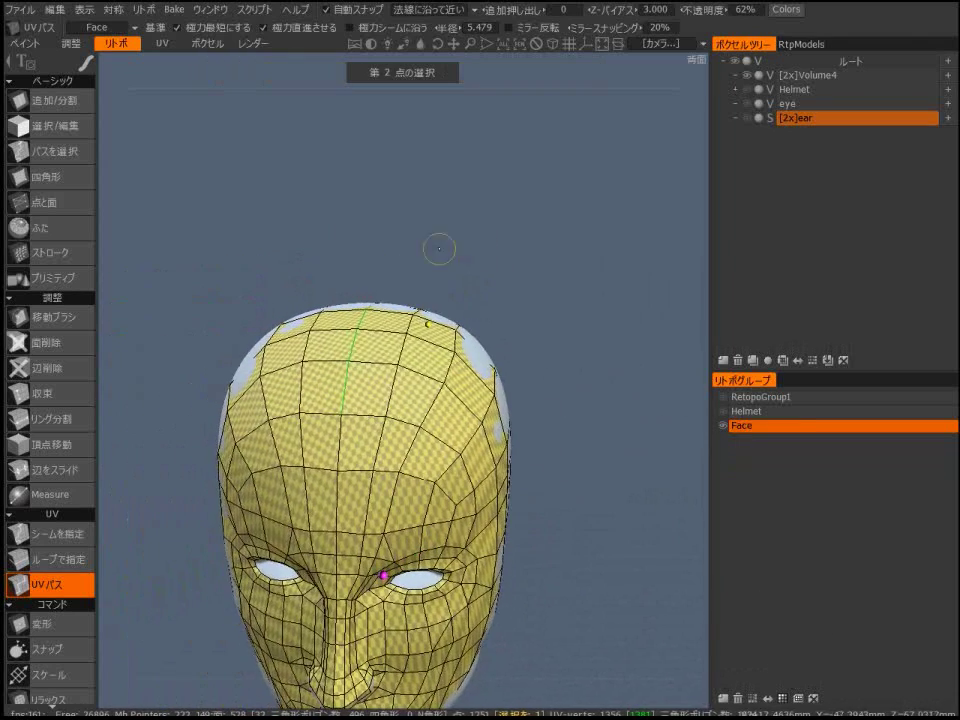
Unwrap the Face mesh along its central seam and show the new layout in the UV preview.
{"action": "left_click", "coordinate": [57, 540]}
{"action": "scroll", "coordinate": [60, 500], "scroll_direction": "down", "scroll_amount": 5}
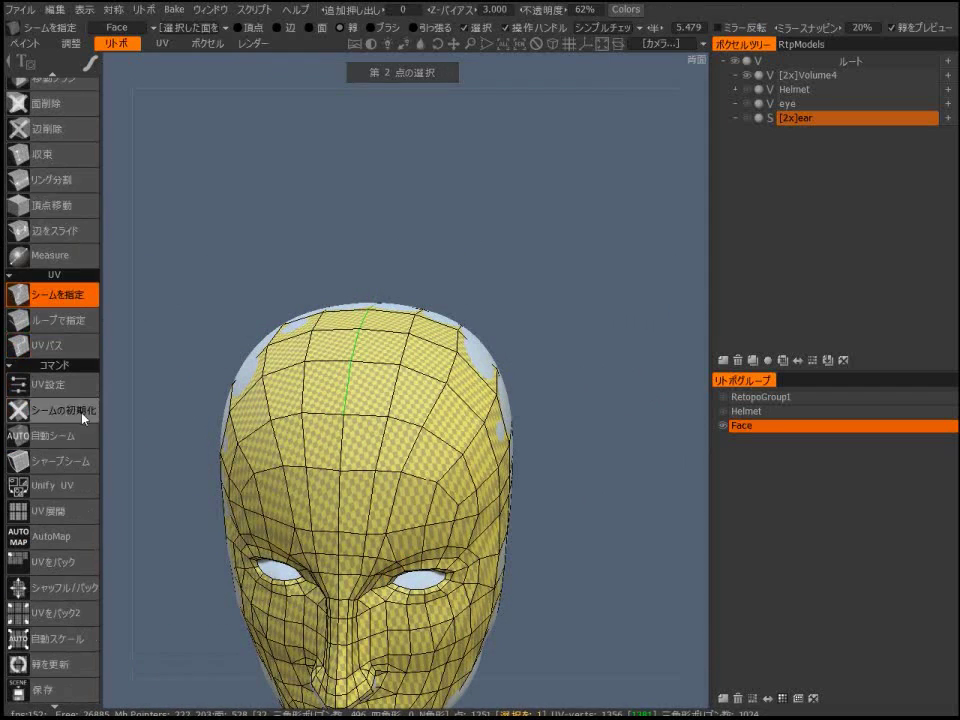
{"action": "left_click", "coordinate": [80, 514]}
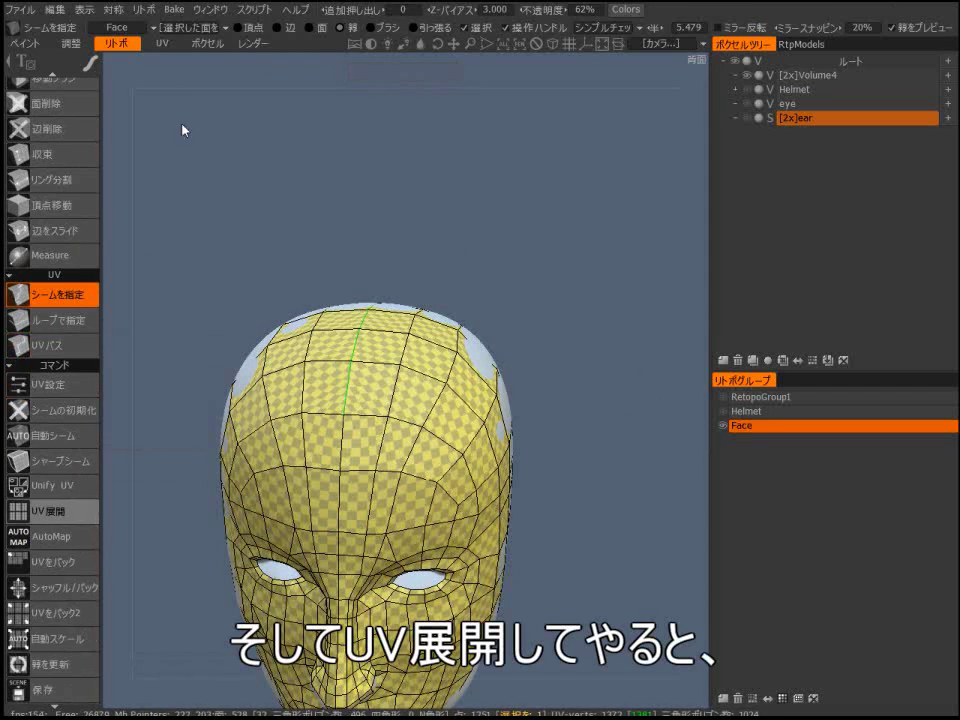
{"action": "left_click", "coordinate": [210, 9]}
{"action": "mouse_move", "coordinate": [230, 33]}
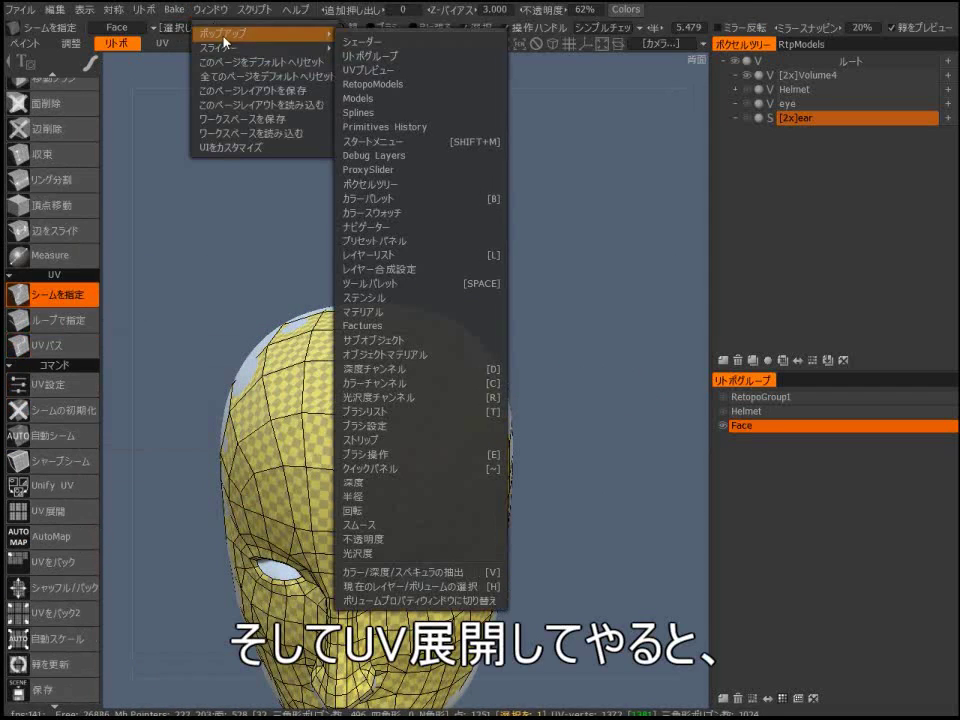
{"action": "left_click", "coordinate": [381, 72]}
{"action": "scroll", "coordinate": [385, 169], "scroll_direction": "up", "scroll_amount": 2}
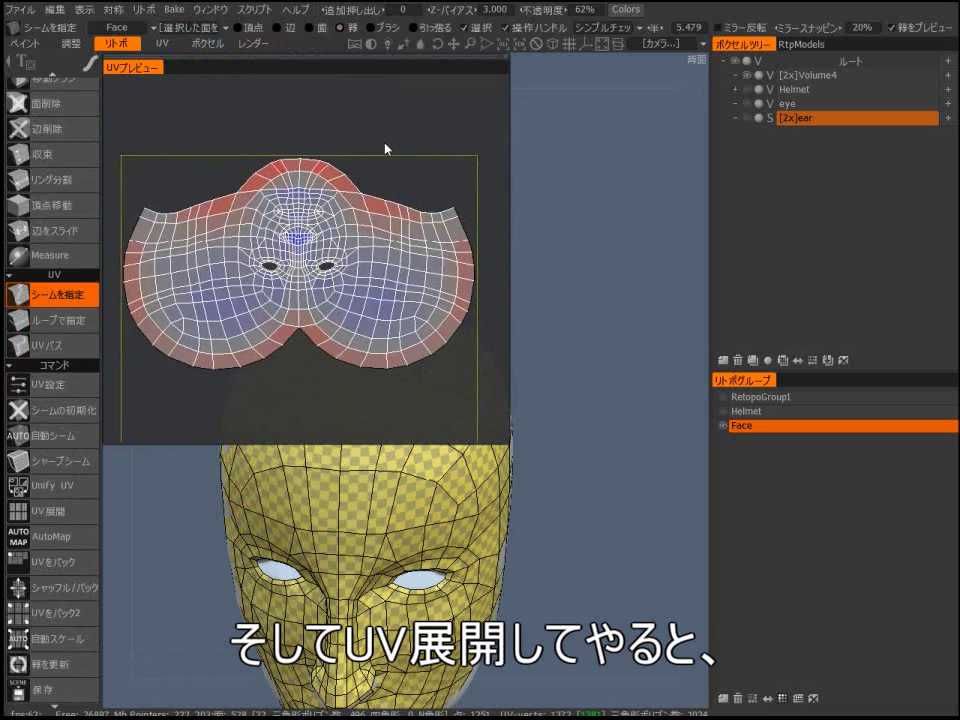
Select the Face UV island and rotate it clockwise by two quarter turns to stand the face upright.
{"action": "middle_click_drag", "start_coordinate": [386, 148], "coordinate": [401, 148]}
{"action": "left_click", "coordinate": [378, 209]}
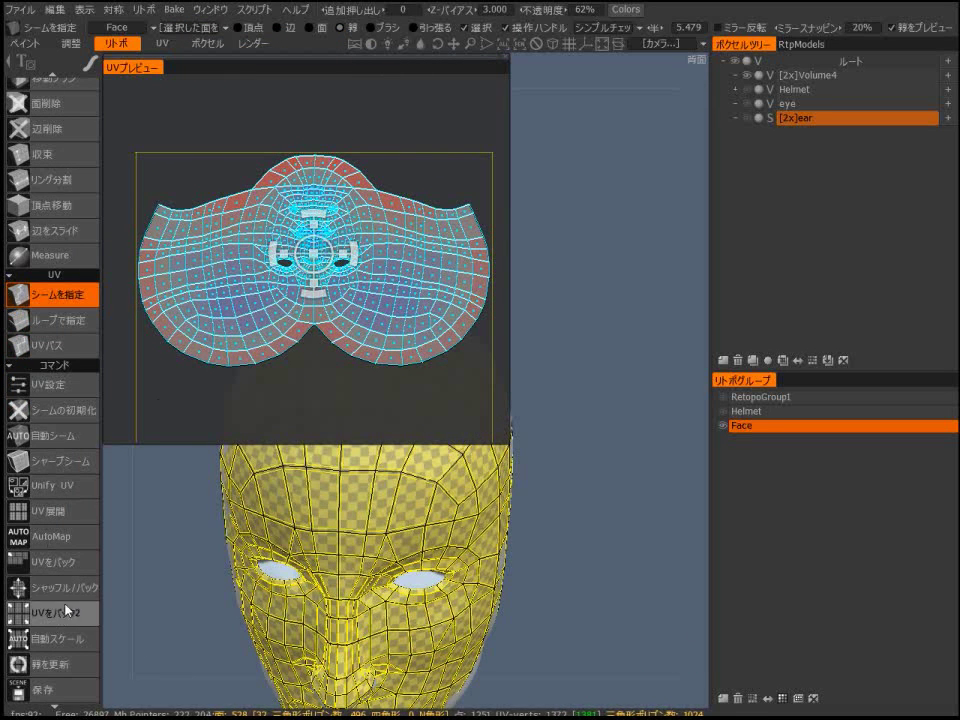
{"action": "key", "text": "space"}
{"action": "left_click", "coordinate": [118, 575]}
{"action": "key", "text": "space"}
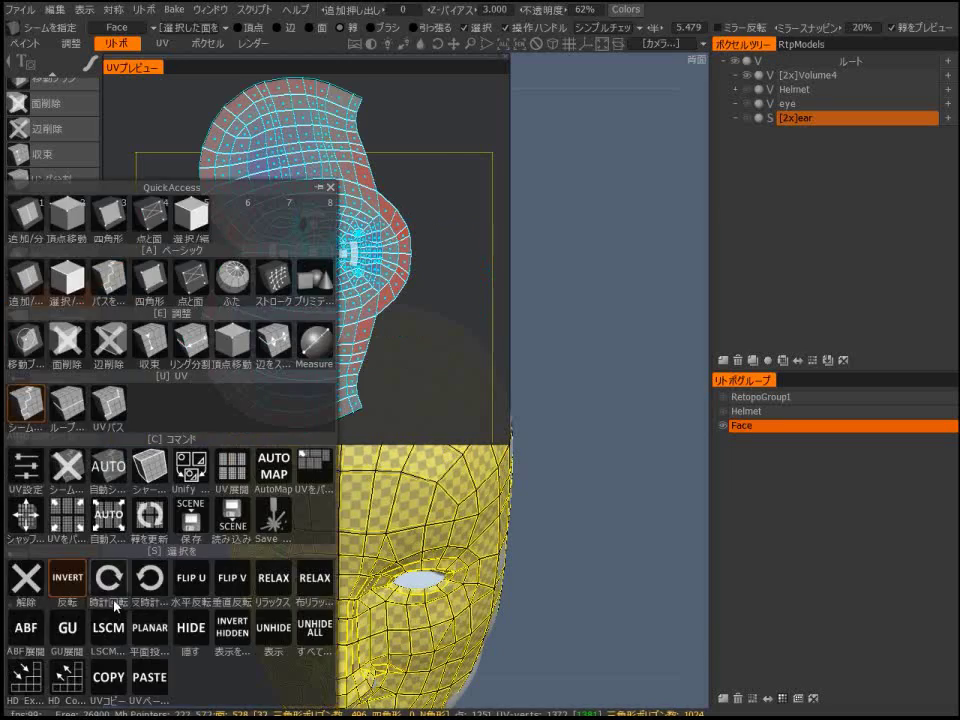
{"action": "left_click", "coordinate": [108, 590]}
{"action": "key", "text": "Escape"}
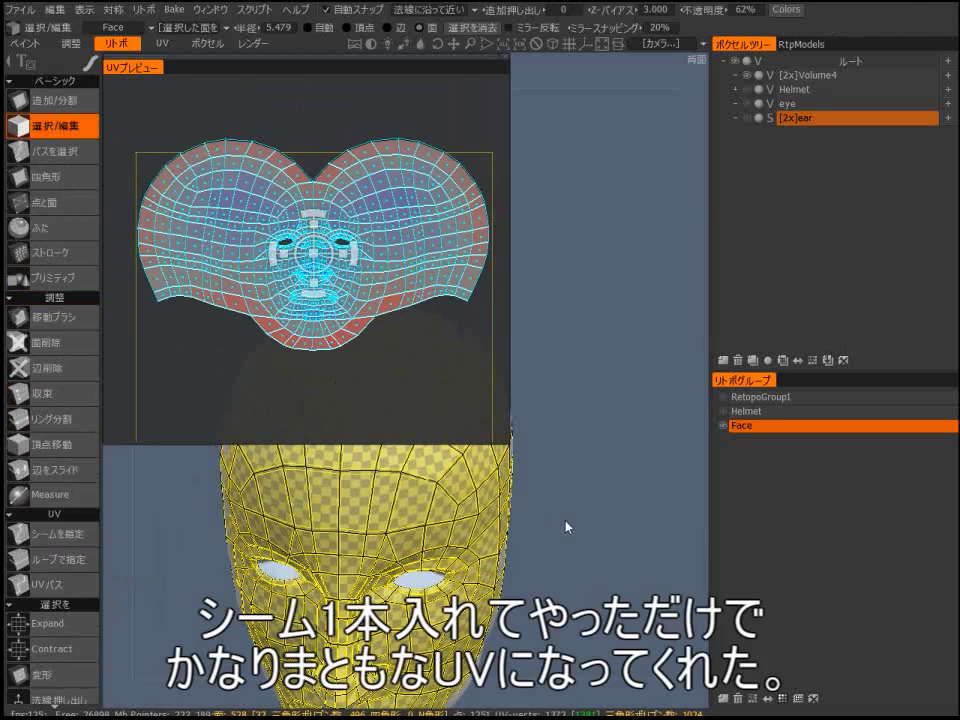
{"action": "key", "text": "Escape"}
Move the Face UV island down inside the UV square, deselect it and close the UV preview.
{"action": "mouse_move", "coordinate": [408, 359]}
{"action": "right_mouse_down"}
{"action": "mouse_move", "coordinate": [419, 347]}
{"action": "mouse_move", "coordinate": [402, 362]}
{"action": "right_mouse_up"}
{"action": "left_click", "coordinate": [356, 319]}
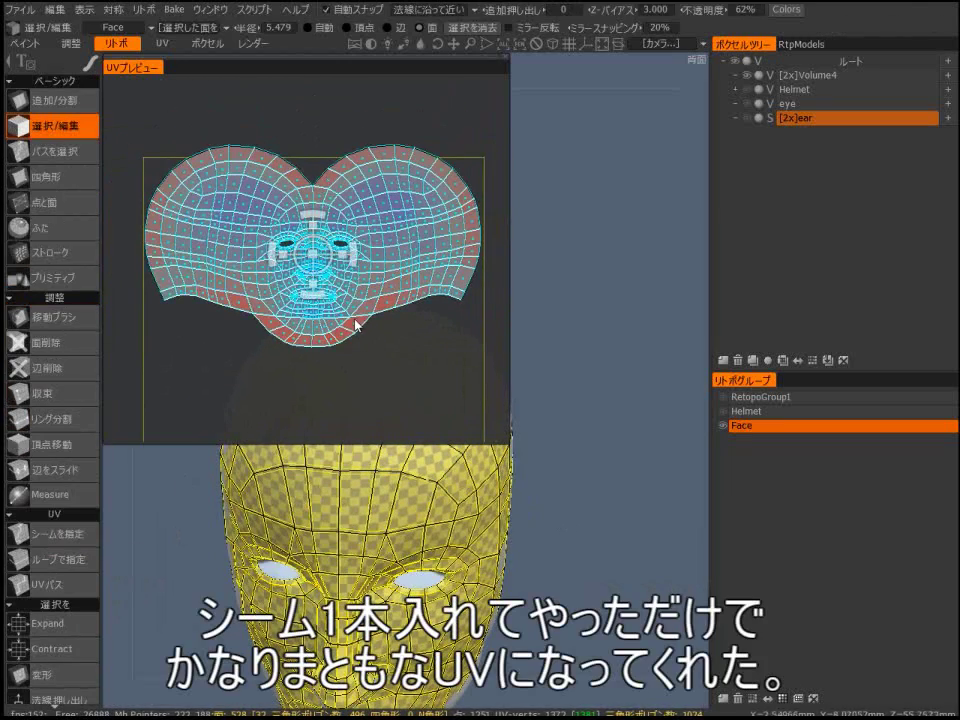
{"action": "left_click_drag", "start_coordinate": [315, 281], "coordinate": [324, 340]}
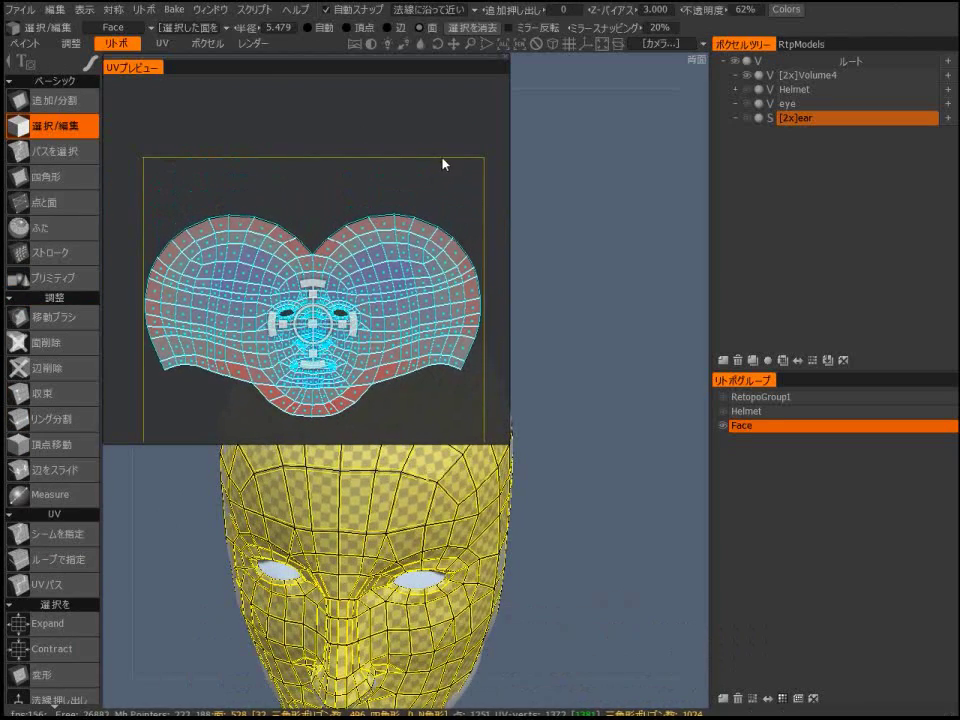
{"action": "left_click", "coordinate": [586, 327]}
{"action": "right_click_drag", "start_coordinate": [463, 343], "coordinate": [475, 332]}
{"action": "key", "text": "ctrl+a"}
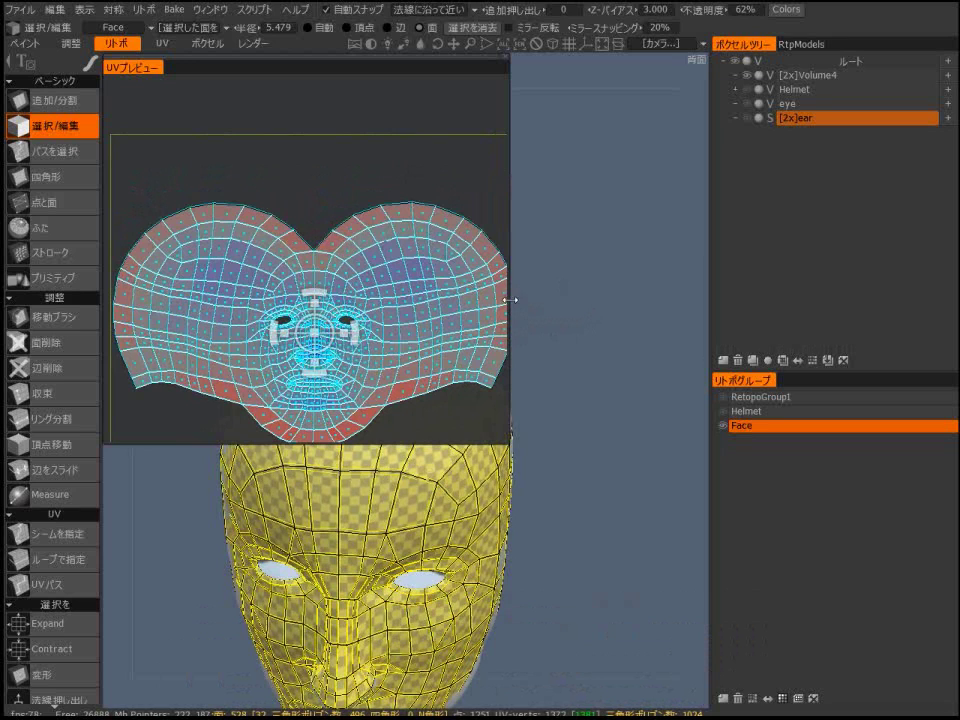
{"action": "left_click", "coordinate": [478, 222]}
{"action": "right_click_drag", "start_coordinate": [565, 177], "coordinate": [711, 98]}
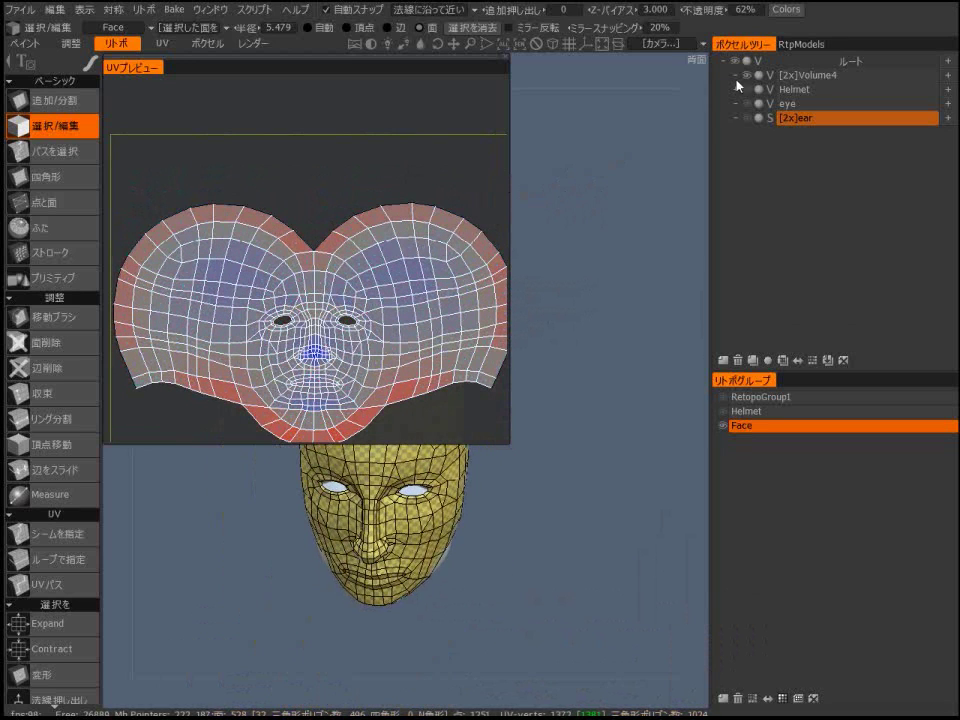
{"action": "left_click", "coordinate": [505, 57]}
{"action": "left_click_drag", "start_coordinate": [482, 145], "coordinate": [476, 173]}
{"action": "right_click_drag", "start_coordinate": [476, 173], "coordinate": [370, 148]}
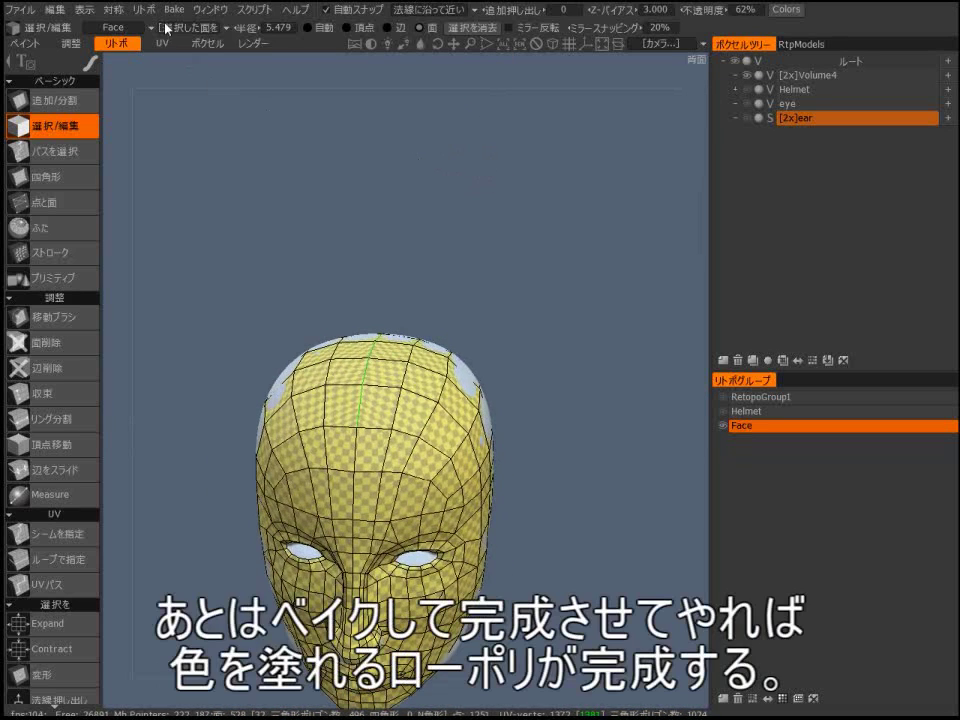
Bake the Face retopo mesh to a paintable low-poly model, accepting the scan depths and import settings.
{"action": "left_click", "coordinate": [174, 10]}
{"action": "left_click", "coordinate": [246, 160]}
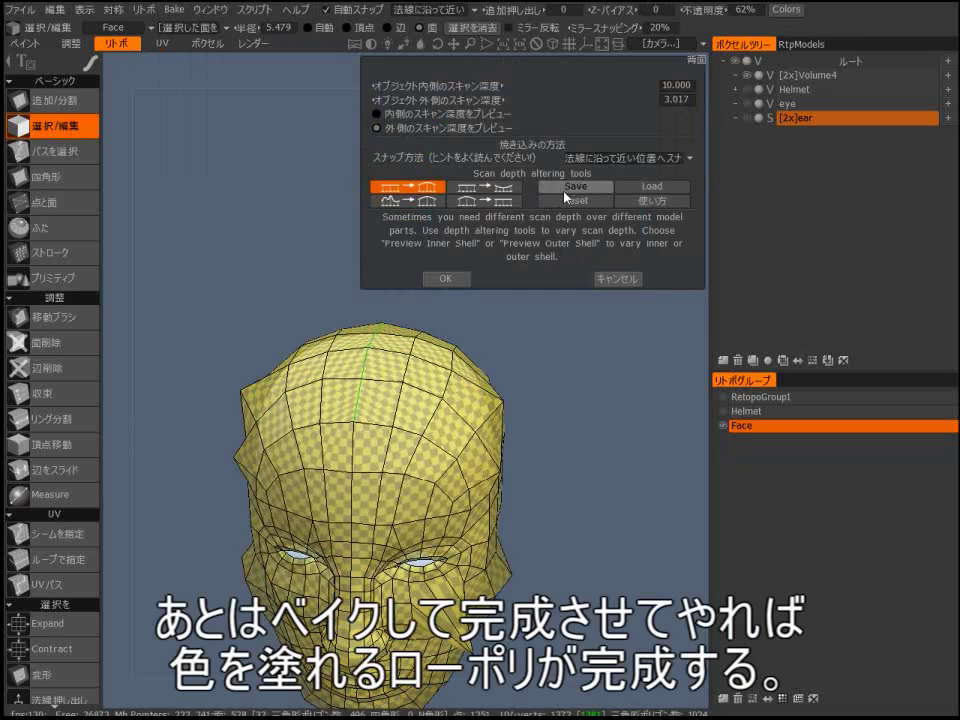
{"action": "left_click", "coordinate": [445, 279]}
{"action": "left_click", "coordinate": [293, 460]}
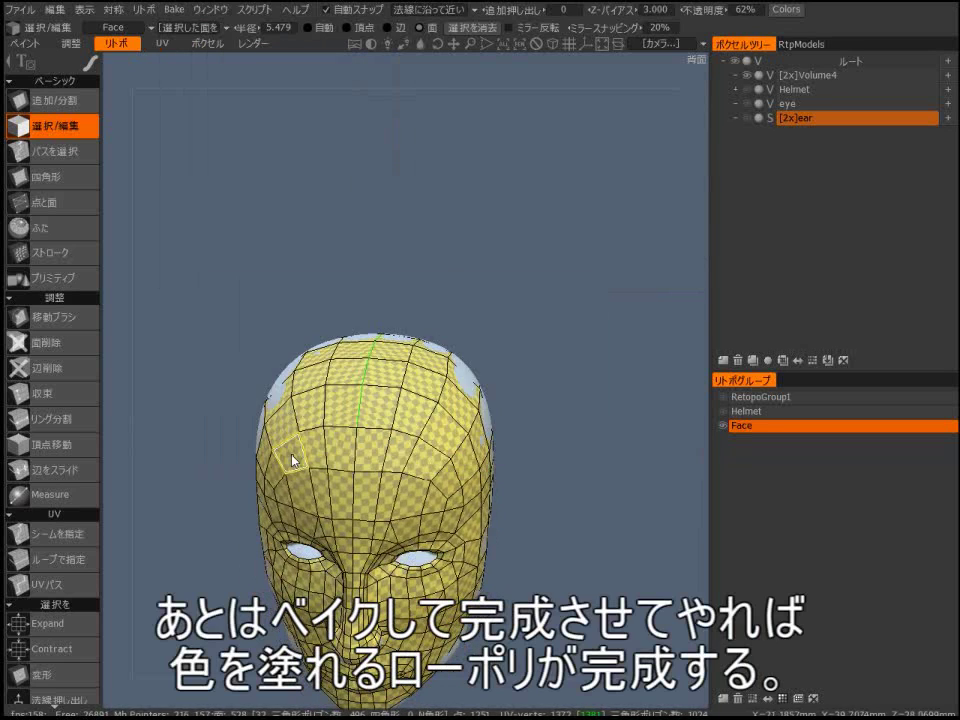
{"action": "left_click", "coordinate": [318, 537]}
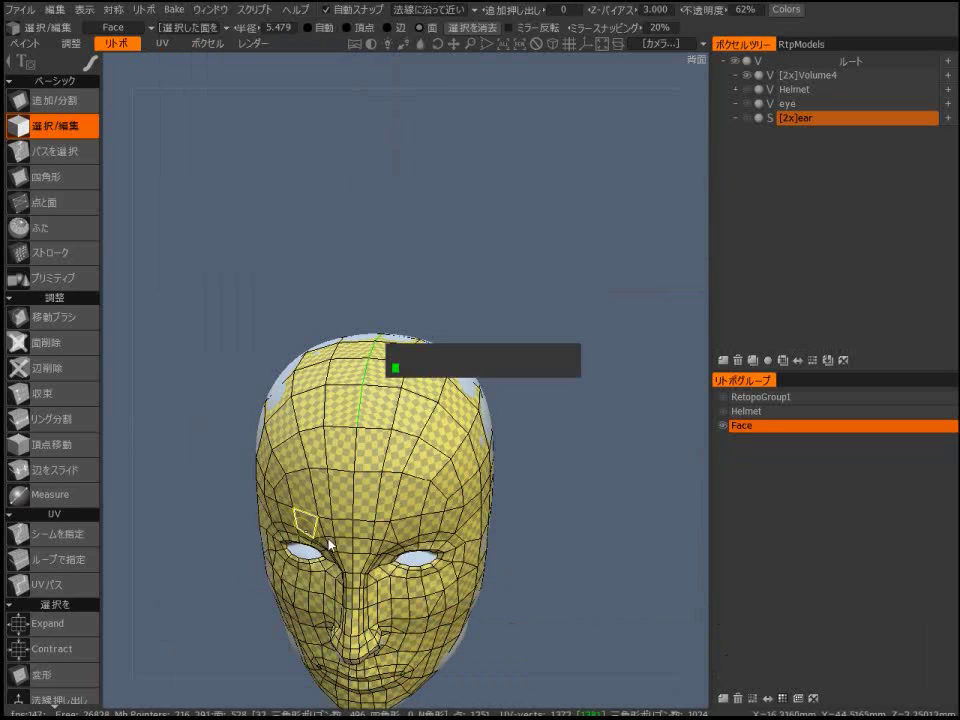
Hide all voxel volumes, switch to the Paint workspace and check the Face model with its wireframe toggled on and off.
{"action": "left_click", "coordinate": [736, 62]}
{"action": "left_click", "coordinate": [28, 44]}
{"action": "middle_click_drag", "start_coordinate": [398, 356], "coordinate": [407, 230], "text": "alt"}
{"action": "key", "text": "w"}
{"action": "key", "text": "w"}
{"action": "left_click_drag", "start_coordinate": [440, 370], "coordinate": [403, 322], "text": "alt"}
{"action": "key", "text": "w"}
{"action": "key", "text": "w"}
{"action": "left_click_drag", "start_coordinate": [218, 180], "coordinate": [268, 196], "text": "alt"}
Open the texture and UV set editor, place it beside the model and show the Face UV layout in it.
{"action": "left_click", "coordinate": [124, 9]}
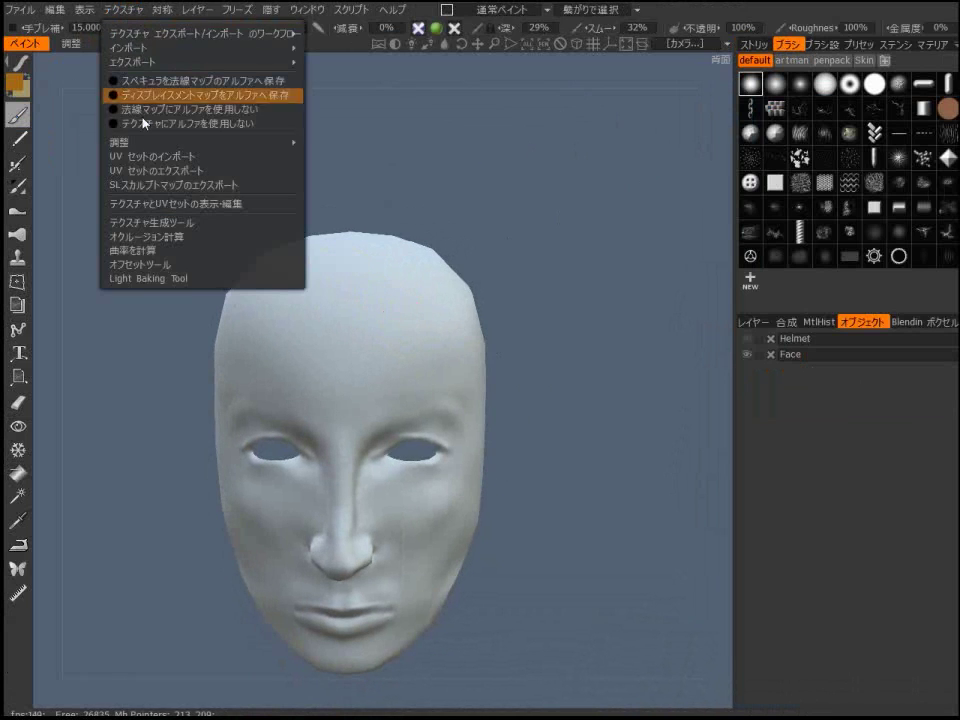
{"action": "left_click", "coordinate": [160, 203]}
{"action": "left_click_drag", "start_coordinate": [451, 222], "coordinate": [165, 103]}
{"action": "left_click", "coordinate": [410, 130]}
{"action": "left_click", "coordinate": [420, 159]}
{"action": "middle_click_drag", "start_coordinate": [540, 388], "coordinate": [636, 356]}
{"action": "scroll", "coordinate": [636, 355], "scroll_direction": "up", "scroll_amount": 2}
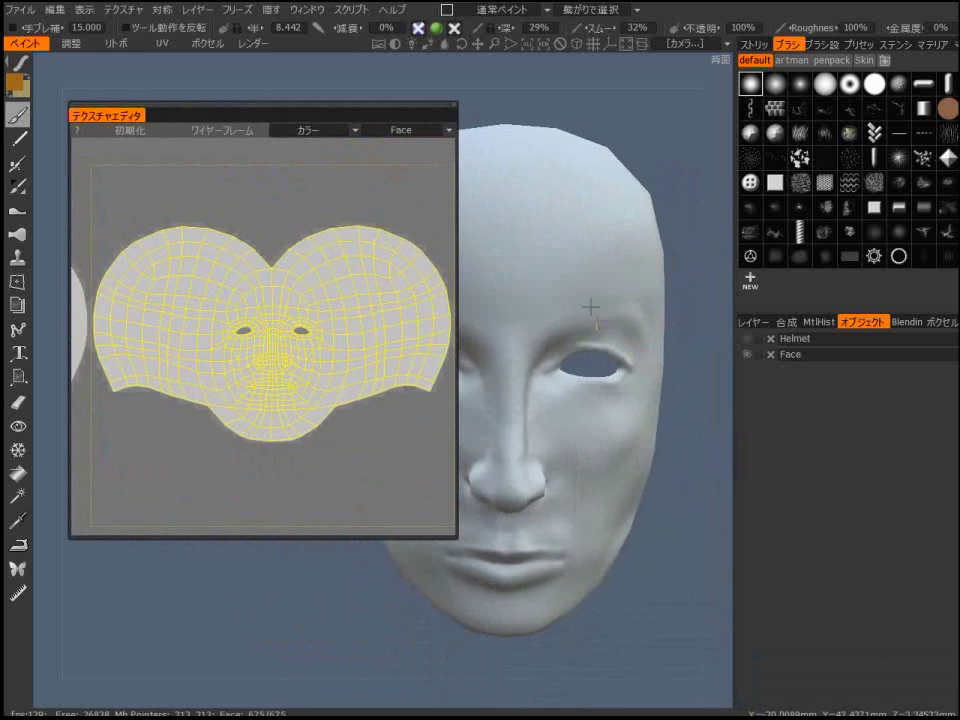
Enable mirror symmetry and paint thick dark brown eyebrows above both eyes with a brush radius of about 1.79.
{"action": "middle_click_drag", "start_coordinate": [597, 316], "coordinate": [602, 384]}
{"action": "right_click_drag", "start_coordinate": [552, 392], "coordinate": [490, 368]}
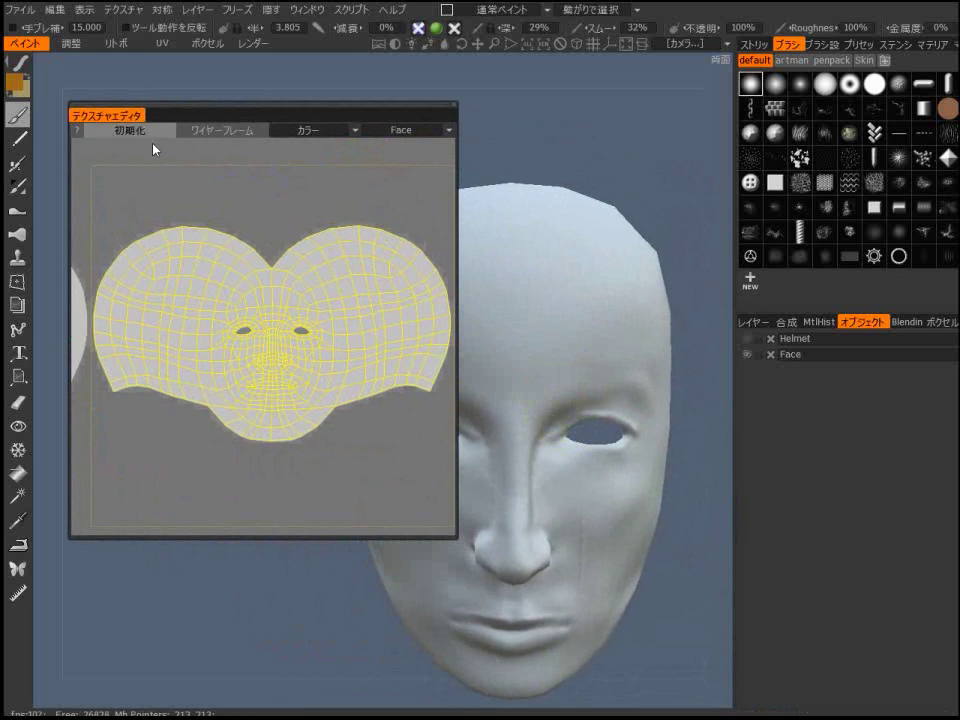
{"action": "key", "text": "c"}
{"action": "left_click_drag", "start_coordinate": [537, 444], "coordinate": [516, 444]}
{"action": "right_click_drag", "start_coordinate": [566, 406], "coordinate": [563, 406]}
{"action": "left_click_drag", "start_coordinate": [549, 404], "coordinate": [569, 381]}
{"action": "middle_click_drag", "start_coordinate": [591, 380], "coordinate": [617, 414]}
{"action": "key", "text": "s"}
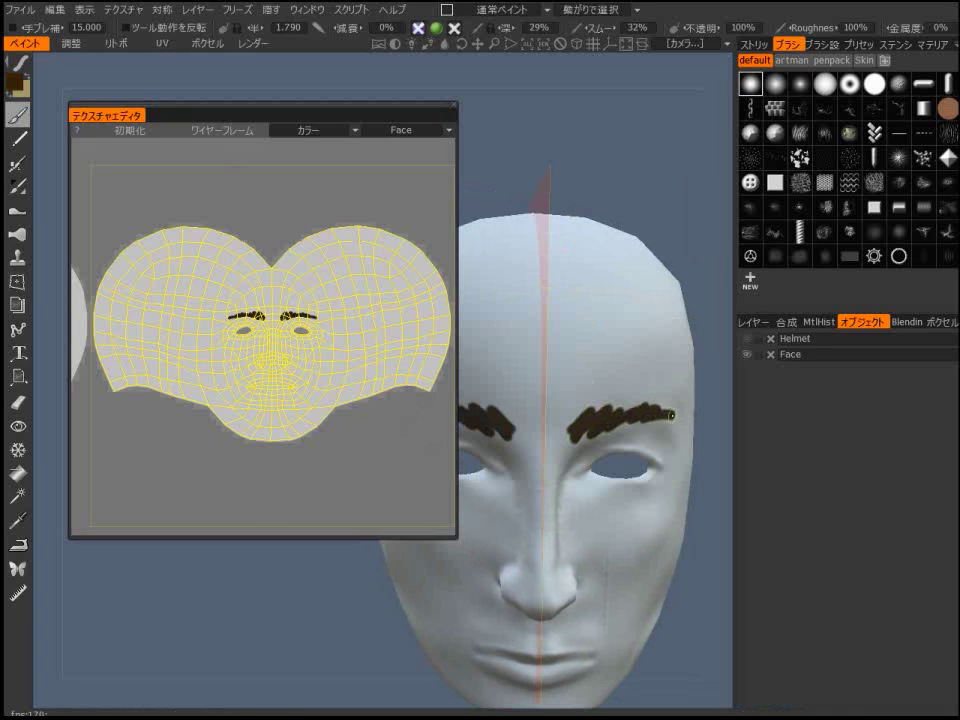
Examine the painted eyebrows enlarged in the texture editor and narrow its window to reveal the whole face.
{"action": "right_click_drag", "start_coordinate": [437, 407], "coordinate": [414, 357]}
{"action": "middle_click_drag", "start_coordinate": [414, 357], "coordinate": [376, 373]}
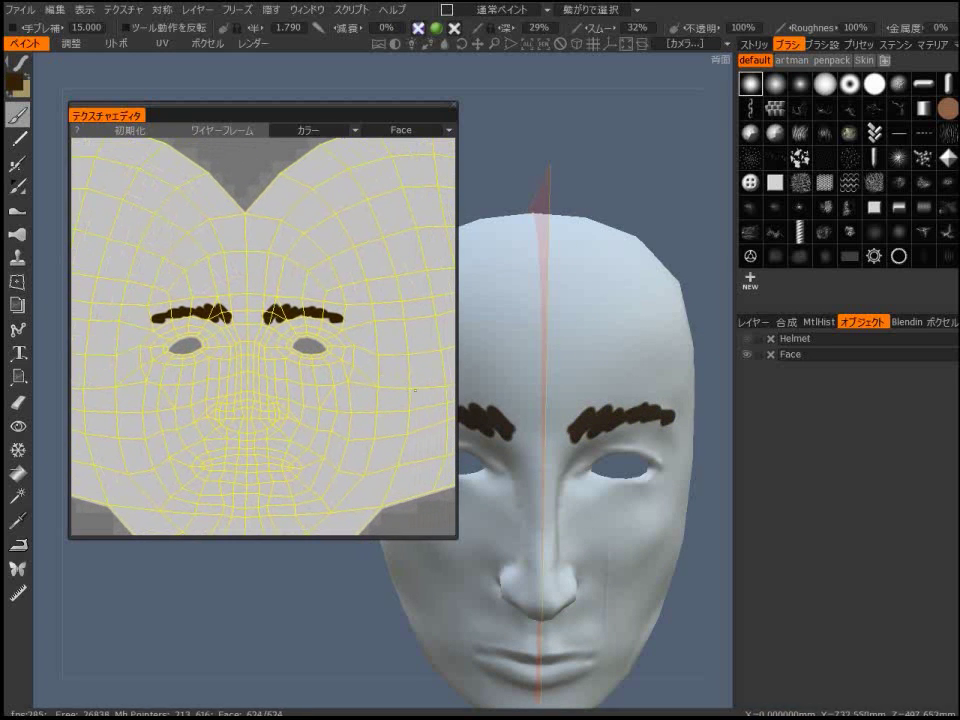
{"action": "left_click_drag", "start_coordinate": [620, 470], "coordinate": [626, 465]}
{"action": "middle_click_drag", "start_coordinate": [626, 465], "coordinate": [641, 382]}
{"action": "left_click_drag", "start_coordinate": [457, 170], "coordinate": [345, 172]}
{"action": "middle_click_drag", "start_coordinate": [438, 424], "coordinate": [387, 419]}
{"action": "left_click_drag", "start_coordinate": [387, 419], "coordinate": [368, 426], "text": "alt"}
{"action": "middle_click_drag", "start_coordinate": [569, 505], "coordinate": [550, 529]}
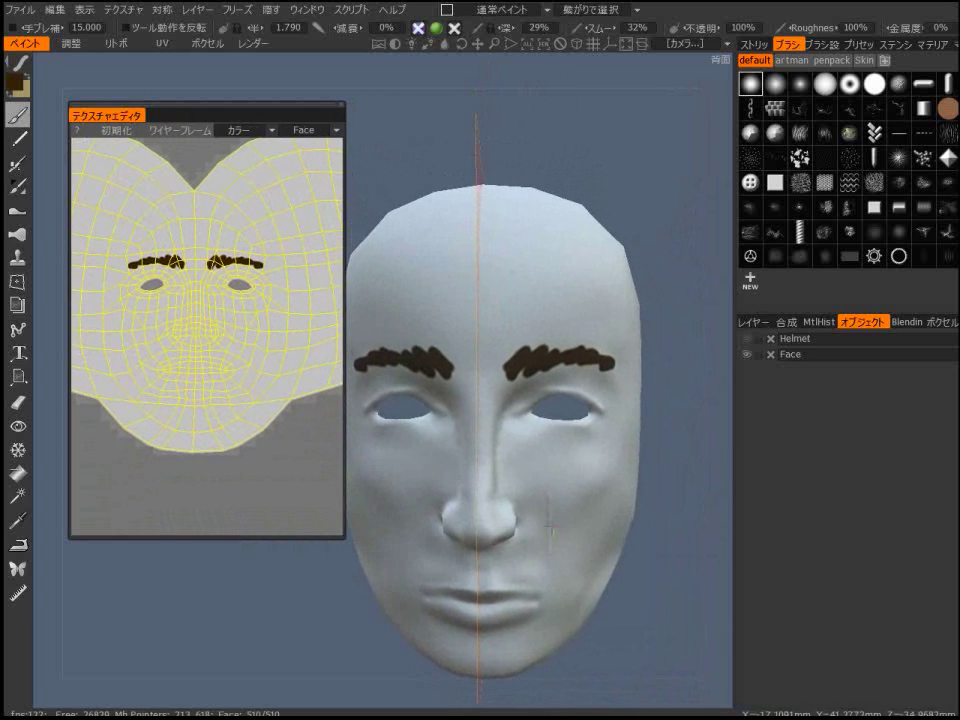
Remove the thick eyebrows and redraw them as fine hair strokes with a brush radius of about 0.208.
{"action": "mouse_move", "coordinate": [609, 462]}
{"action": "left_mouse_down", "text": "alt"}
{"action": "mouse_move", "coordinate": [560, 483]}
{"action": "mouse_move", "coordinate": [552, 474]}
{"action": "left_mouse_up", "text": "alt"}
{"action": "right_click_drag", "start_coordinate": [494, 366], "coordinate": [510, 367]}
{"action": "left_click_drag", "start_coordinate": [510, 367], "coordinate": [608, 364], "text": "ctrl"}
{"action": "mouse_move", "coordinate": [594, 369]}
{"action": "right_mouse_down"}
{"action": "mouse_move", "coordinate": [508, 359]}
{"action": "mouse_move", "coordinate": [502, 379]}
{"action": "right_mouse_up"}
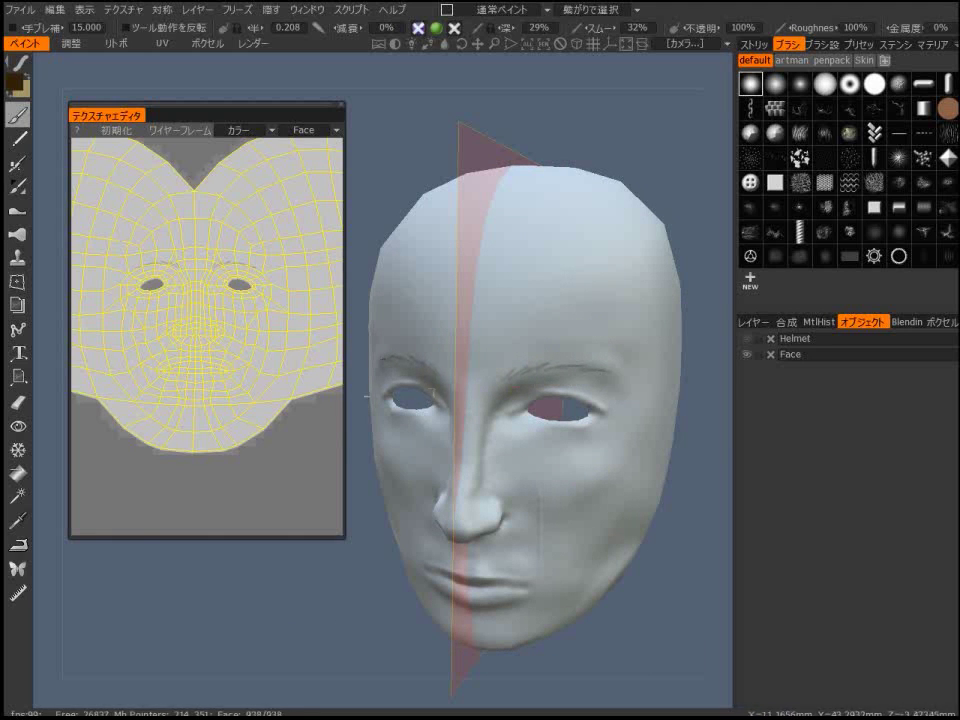
Examine the fine eyebrow strokes in the texture editor with the UV wireframe hidden and the window widened.
{"action": "scroll", "coordinate": [220, 206], "scroll_direction": "up", "scroll_amount": 2}
{"action": "middle_click_drag", "start_coordinate": [220, 206], "coordinate": [212, 240]}
{"action": "scroll", "coordinate": [212, 240], "scroll_direction": "up", "scroll_amount": 2}
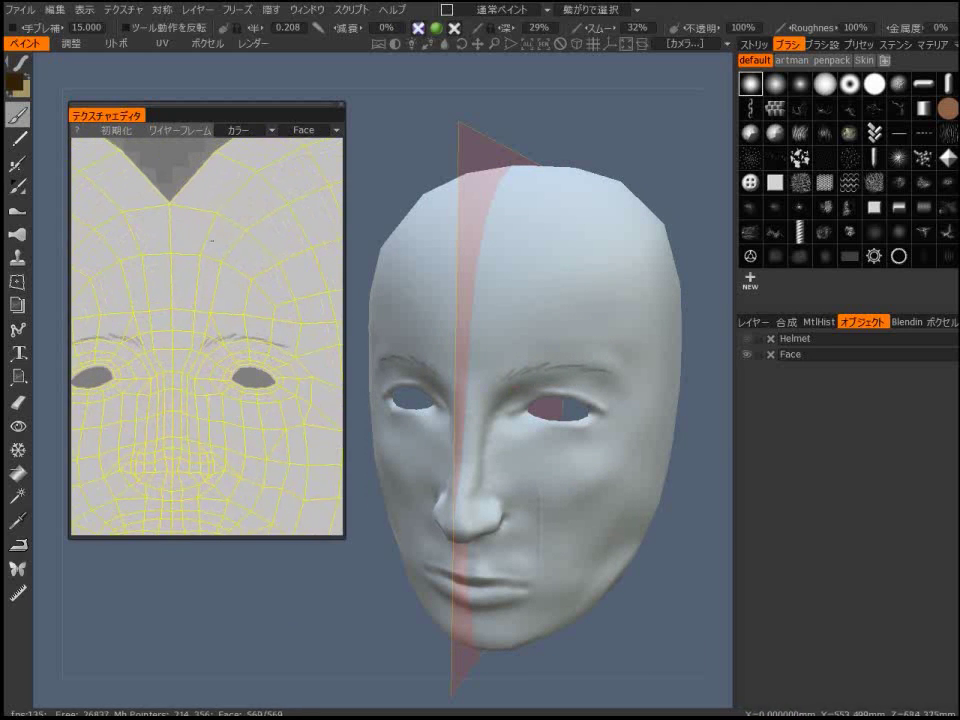
{"action": "left_click", "coordinate": [203, 137]}
{"action": "scroll", "coordinate": [207, 271], "scroll_direction": "up", "scroll_amount": 2}
{"action": "middle_click_drag", "start_coordinate": [214, 264], "coordinate": [220, 218]}
{"action": "left_click_drag", "start_coordinate": [345, 250], "coordinate": [389, 237]}
{"action": "middle_click_drag", "start_coordinate": [317, 291], "coordinate": [272, 268]}
{"action": "scroll", "coordinate": [240, 264], "scroll_direction": "down", "scroll_amount": 5}
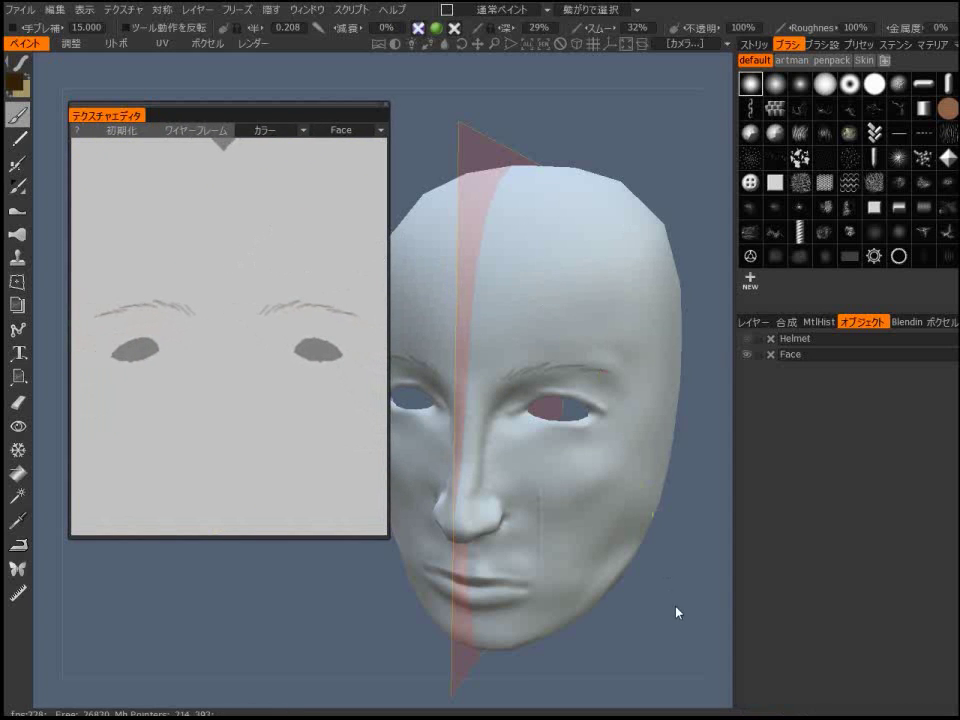
Choose a pale cream skin colour and fill the whole Face object with it.
{"action": "left_click_drag", "start_coordinate": [669, 591], "coordinate": [692, 586]}
{"action": "middle_click_drag", "start_coordinate": [692, 586], "coordinate": [654, 584]}
{"action": "key", "text": "c"}
{"action": "left_click", "coordinate": [717, 639]}
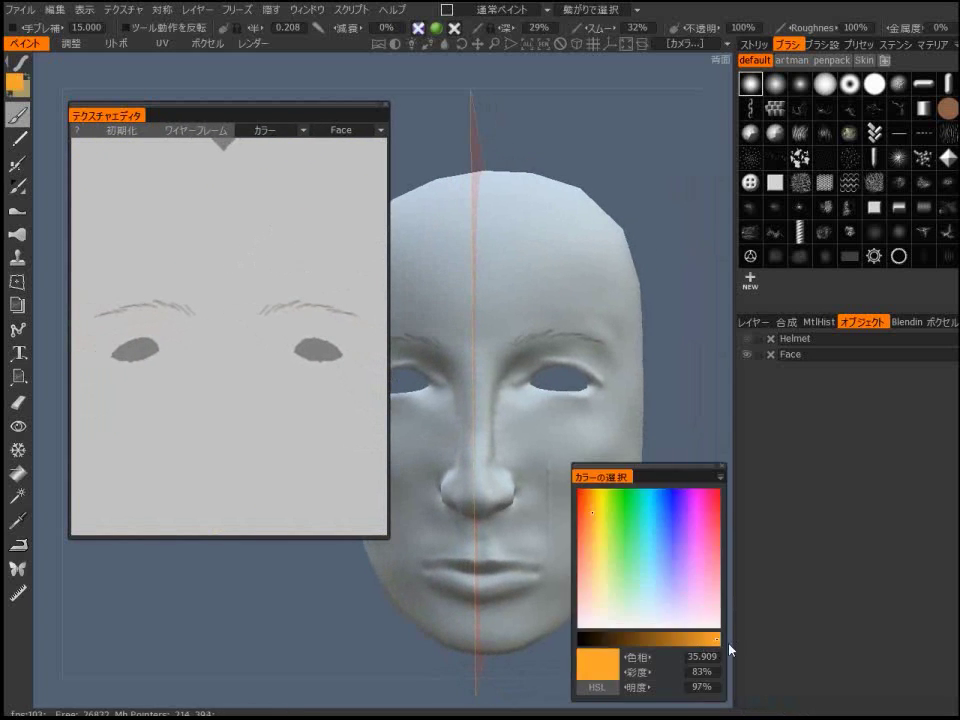
{"action": "left_click", "coordinate": [614, 614]}
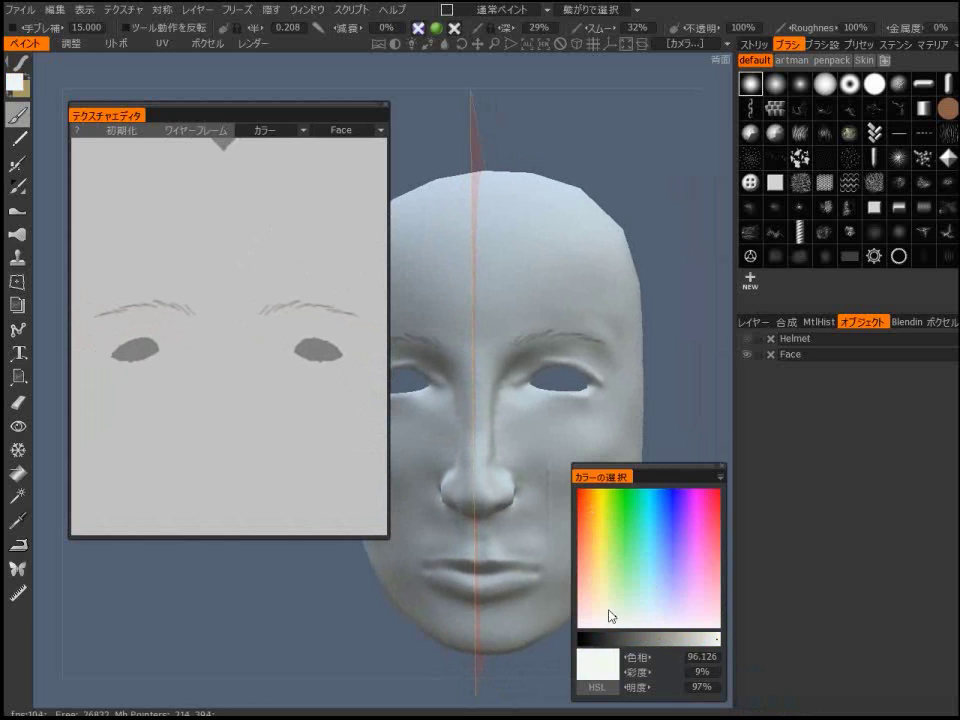
{"action": "left_click", "coordinate": [18, 474]}
{"action": "left_click", "coordinate": [558, 597]}
Preview the filled face with flat unshaded colours, return to shaded display and show it together with the Helmet.
{"action": "left_click_drag", "start_coordinate": [563, 600], "coordinate": [559, 600], "text": "alt"}
{"action": "key", "text": "2"}
{"action": "mouse_move", "coordinate": [560, 599]}
{"action": "right_mouse_down", "text": "alt"}
{"action": "mouse_move", "coordinate": [563, 537]}
{"action": "mouse_move", "coordinate": [540, 575]}
{"action": "right_mouse_up", "text": "alt"}
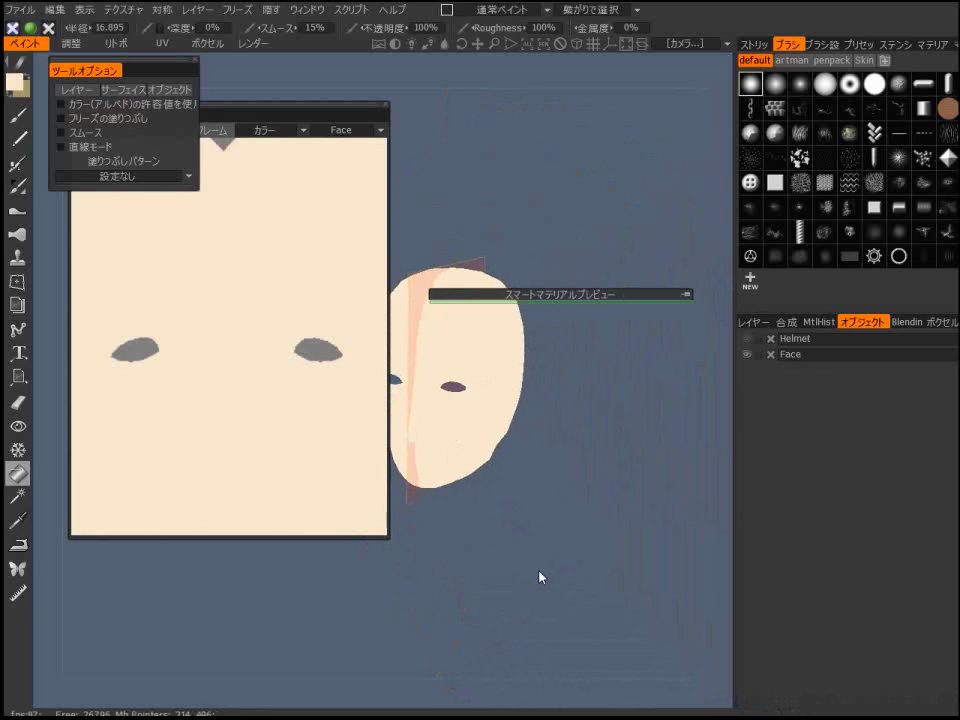
{"action": "key", "text": "4"}
{"action": "left_click_drag", "start_coordinate": [512, 527], "coordinate": [572, 497], "text": "alt"}
{"action": "right_click_drag", "start_coordinate": [572, 497], "coordinate": [587, 493], "text": "alt"}
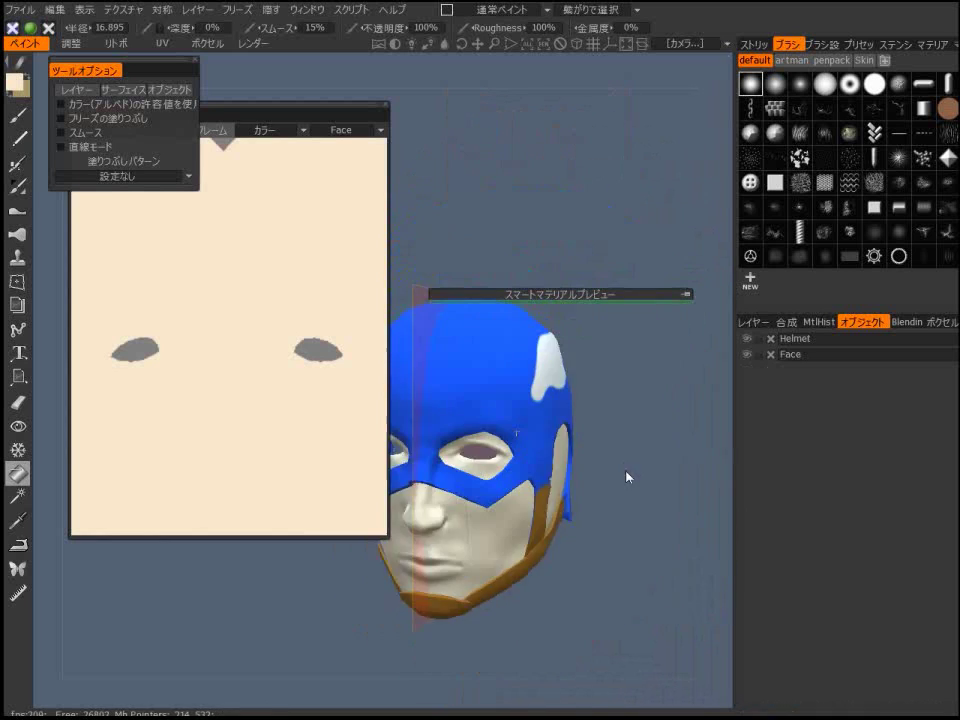
Airbrush soft dark shading around both eyes and on the cheeks with radius 4.267 and 52% opacity.
{"action": "left_click_drag", "start_coordinate": [628, 476], "coordinate": [643, 540]}
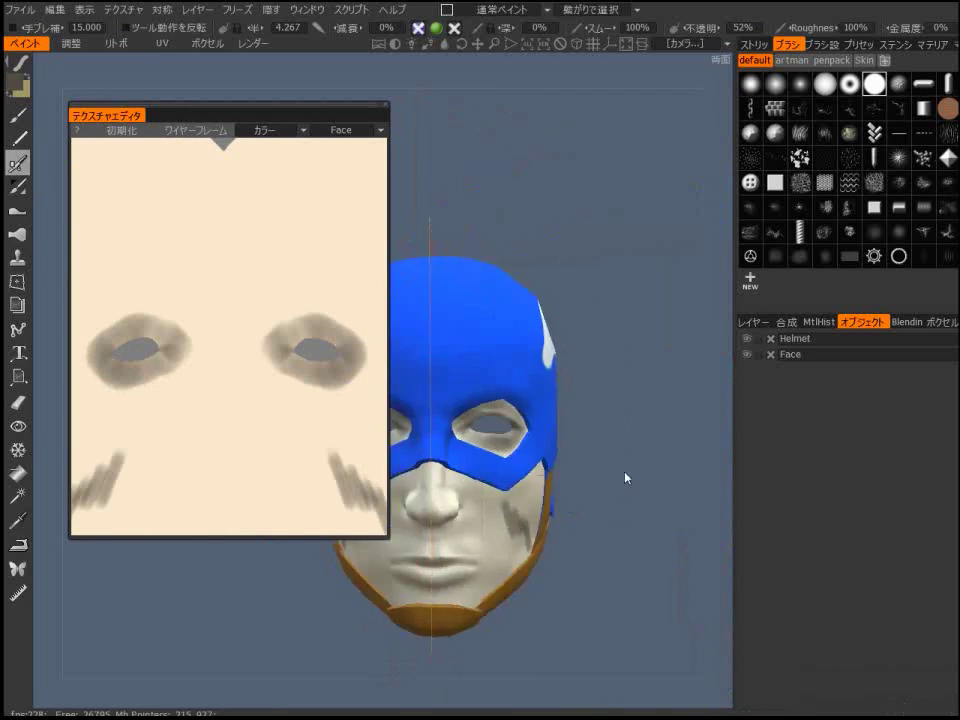
{"action": "left_click_drag", "start_coordinate": [627, 476], "coordinate": [446, 108]}
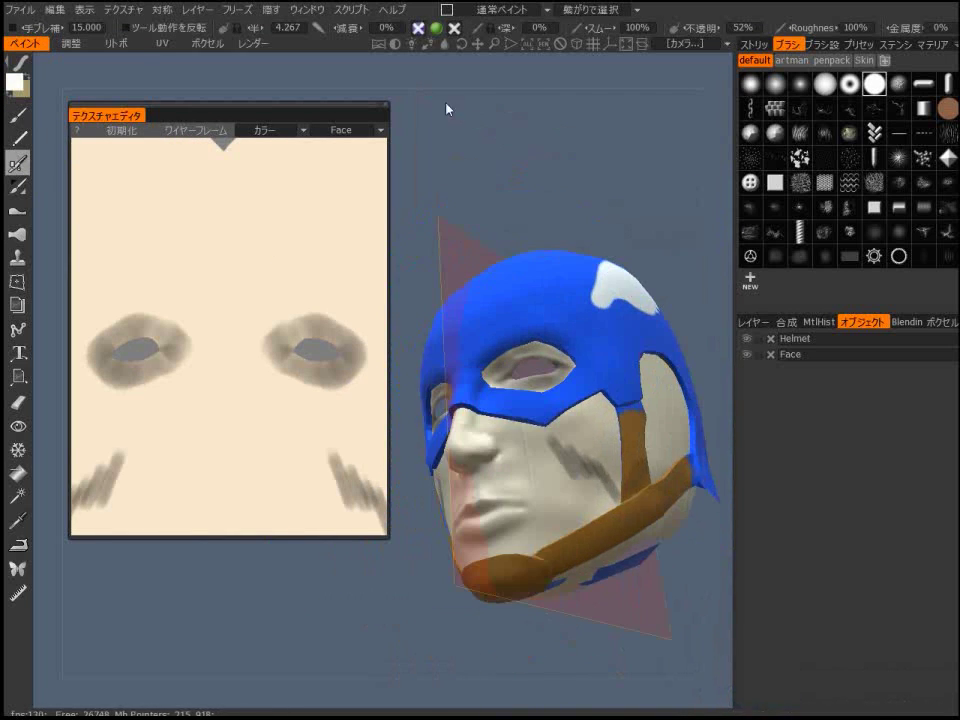
Stamp raised white rivets on the helmet's chin cup and straps, using a soft brush with radius 1.680, depth 29% and gloss enabled.
{"action": "left_click", "coordinate": [418, 28]}
{"action": "left_click", "coordinate": [583, 611]}
{"action": "left_click", "coordinate": [18, 115]}
{"action": "left_click", "coordinate": [751, 84]}
{"action": "left_click", "coordinate": [454, 28]}
{"action": "left_click", "coordinate": [520, 486]}
{"action": "left_click", "coordinate": [540, 502]}
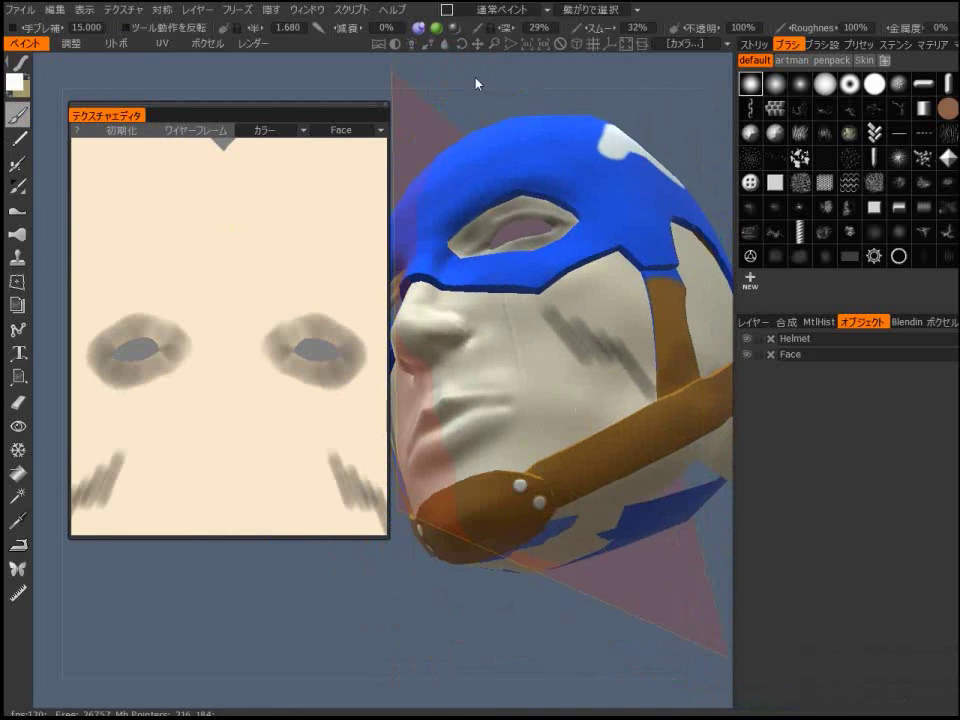
{"action": "left_click_drag", "start_coordinate": [522, 488], "coordinate": [560, 500]}
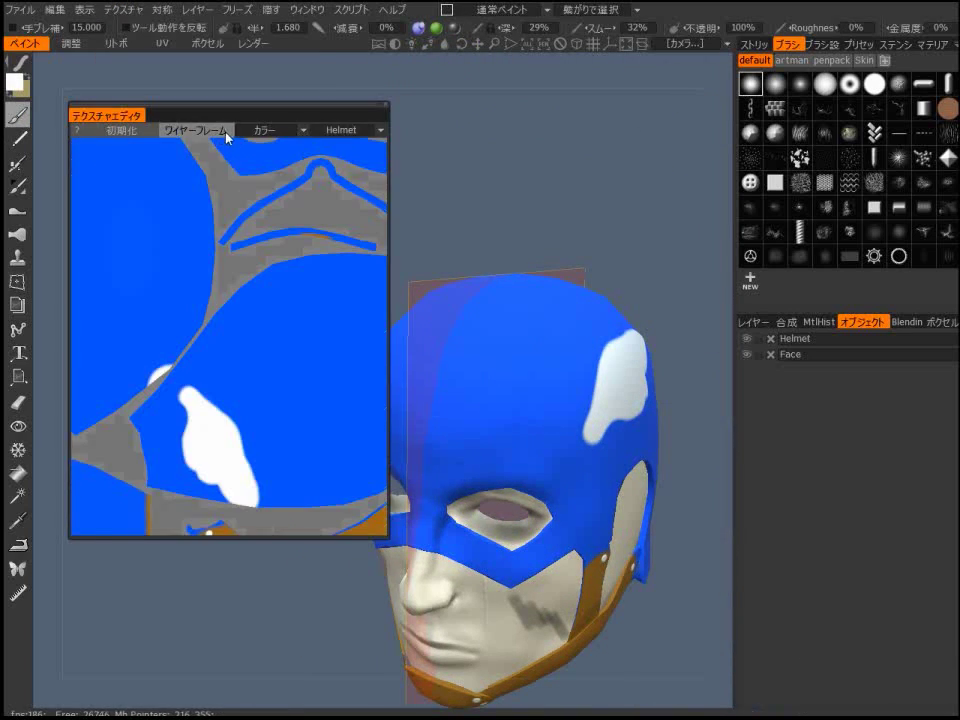
Examine the painted Helmet UV islands in the texture editor, both with and without the wireframe.
{"action": "left_click", "coordinate": [226, 133]}
{"action": "scroll", "coordinate": [242, 276], "scroll_direction": "down", "scroll_amount": 5}
{"action": "middle_click_drag", "start_coordinate": [242, 276], "coordinate": [193, 240]}
{"action": "scroll", "coordinate": [255, 285], "scroll_direction": "up", "scroll_amount": 3}
{"action": "middle_click_drag", "start_coordinate": [259, 317], "coordinate": [241, 281]}
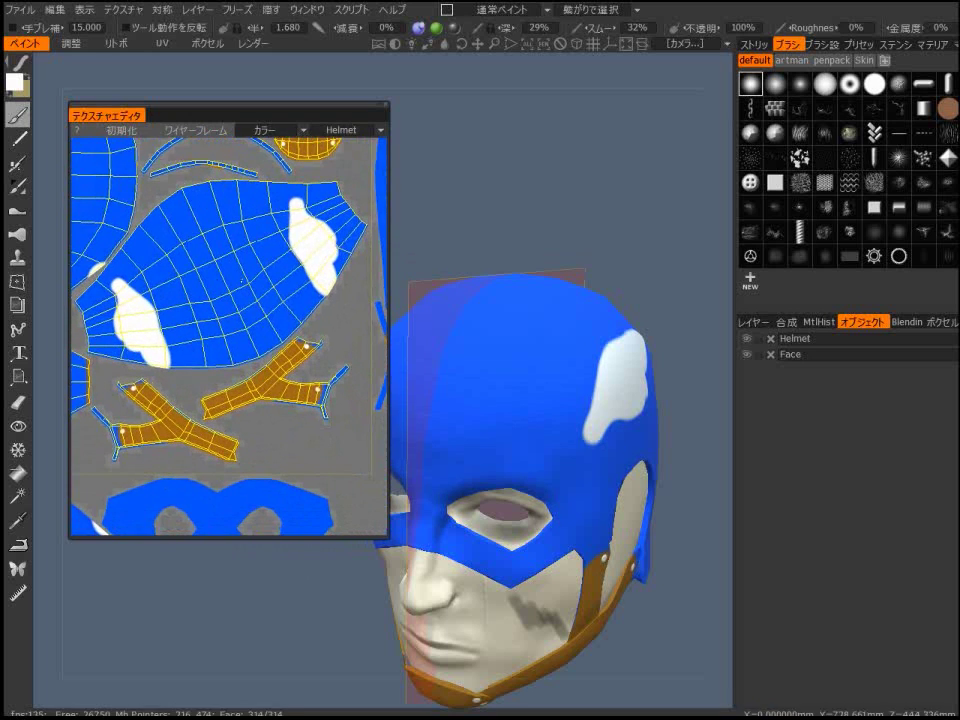
{"action": "scroll", "coordinate": [257, 263], "scroll_direction": "up", "scroll_amount": 3}
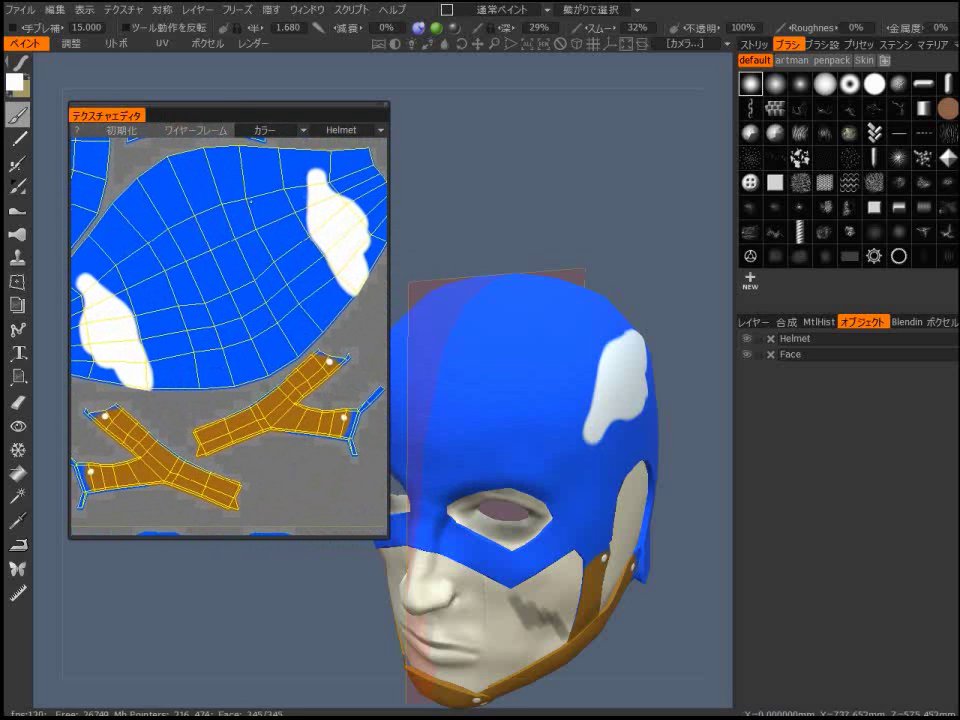
{"action": "middle_click_drag", "start_coordinate": [302, 336], "coordinate": [234, 294], "text": "alt"}
{"action": "right_click_drag", "start_coordinate": [234, 294], "coordinate": [217, 230], "text": "alt"}
{"action": "middle_click_drag", "start_coordinate": [217, 230], "coordinate": [231, 472], "text": "alt"}
{"action": "right_click_drag", "start_coordinate": [231, 472], "coordinate": [366, 350], "text": "alt"}
{"action": "middle_click_drag", "start_coordinate": [366, 350], "coordinate": [294, 247], "text": "alt"}
{"action": "right_click_drag", "start_coordinate": [293, 248], "coordinate": [217, 285], "text": "alt"}
{"action": "middle_click_drag", "start_coordinate": [217, 285], "coordinate": [273, 268], "text": "alt"}
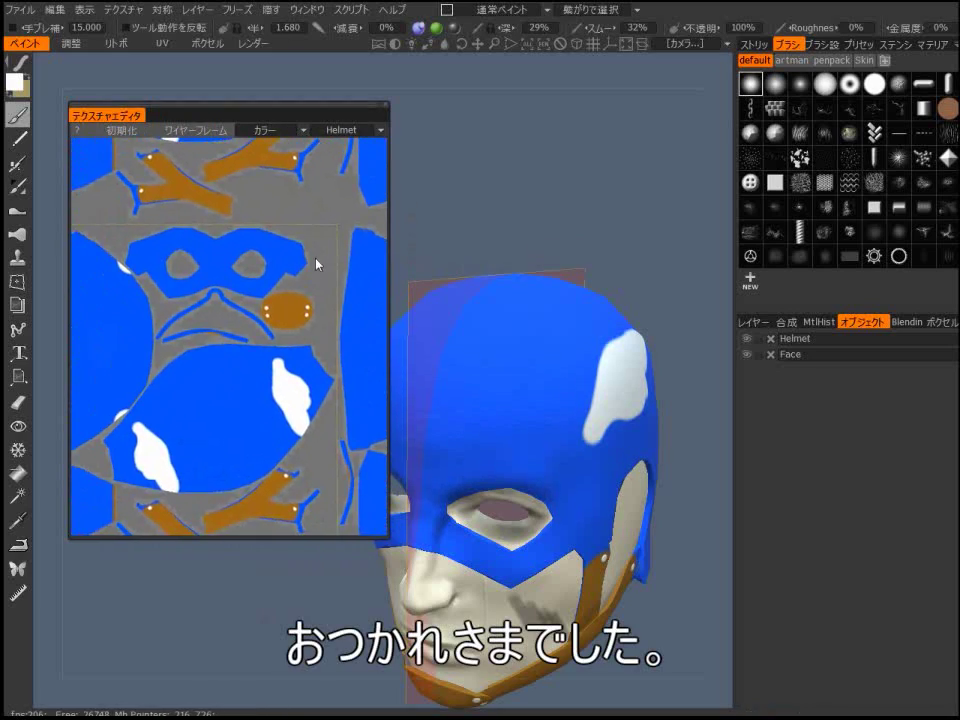